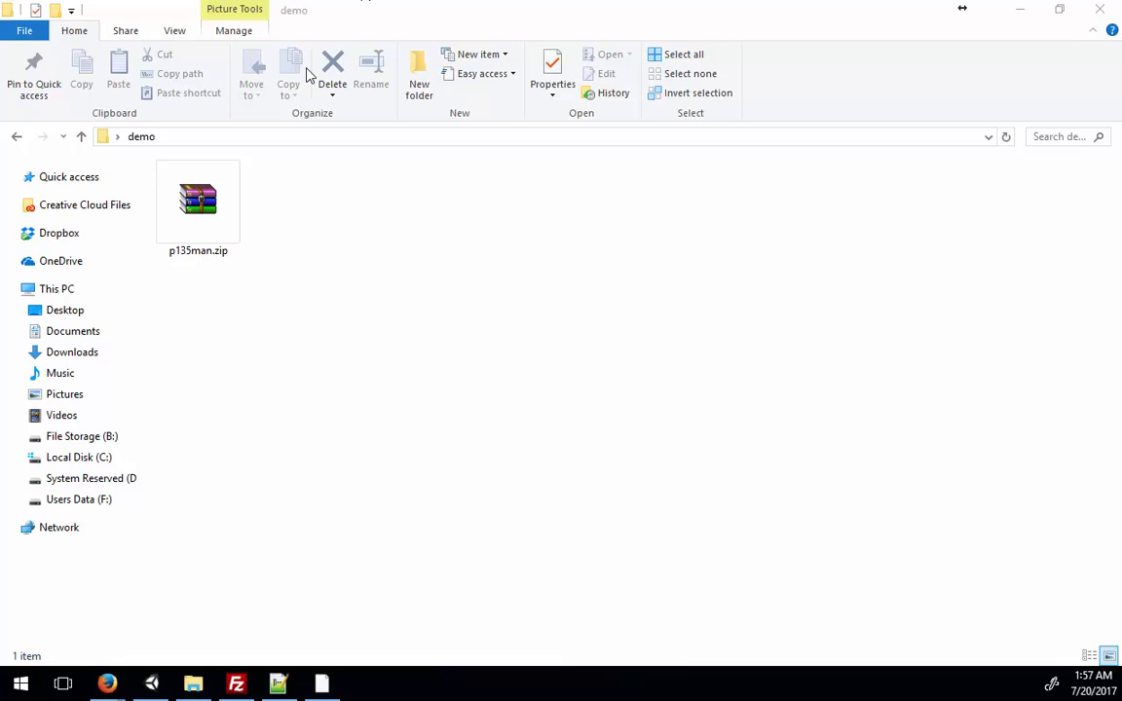
Extract the contents of p135man.zip directly into the demo folder
click(231, 180)
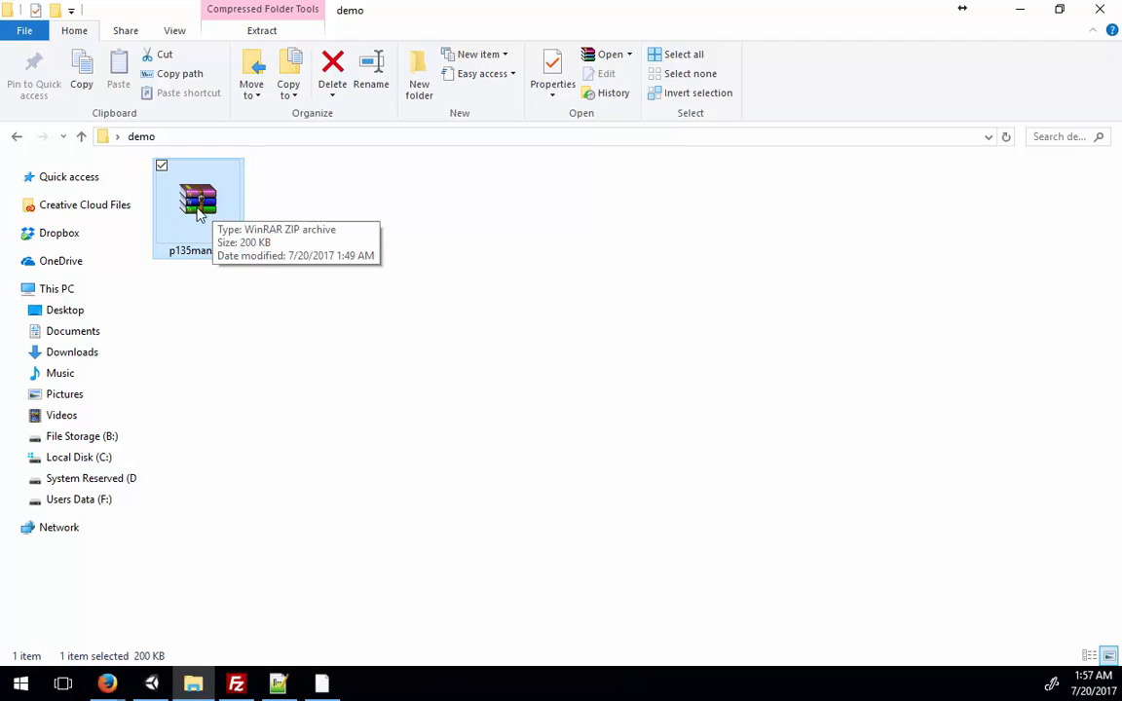
click(348, 201)
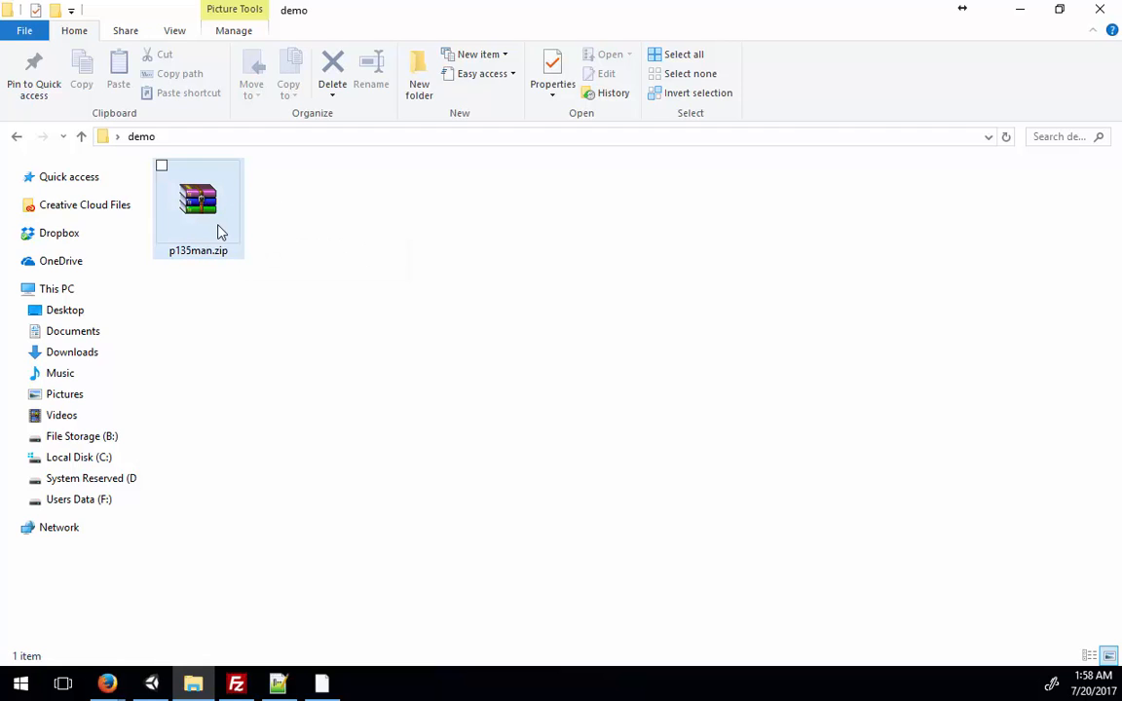
right_click(215, 217)
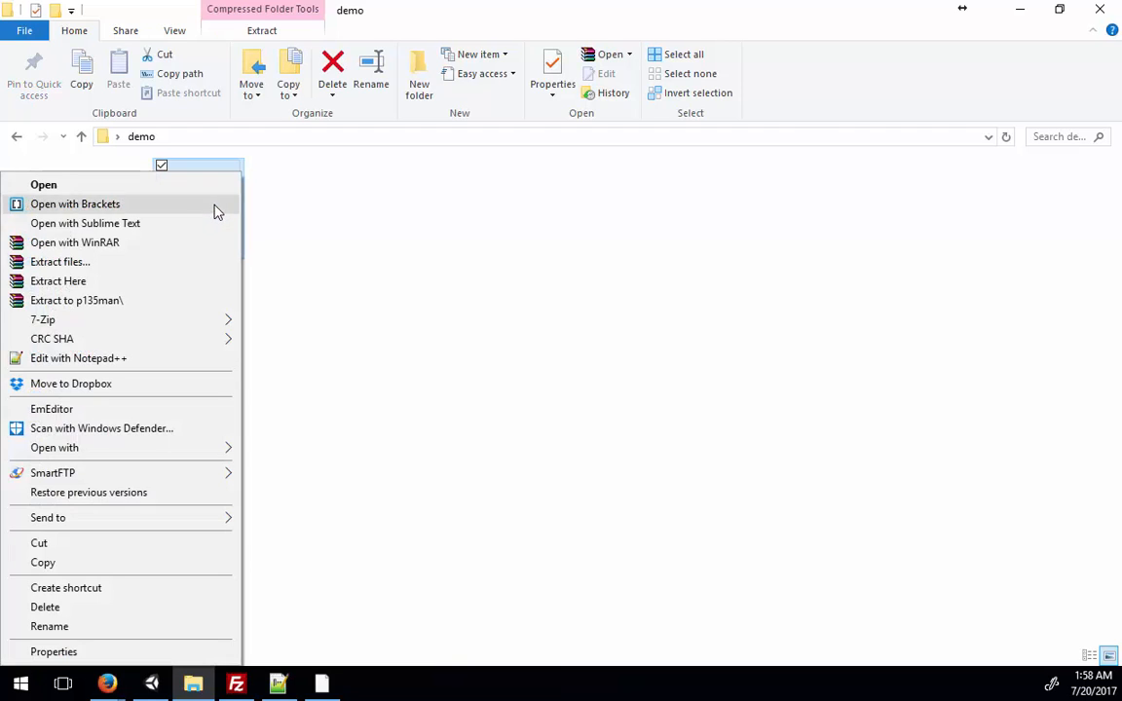
click(339, 212)
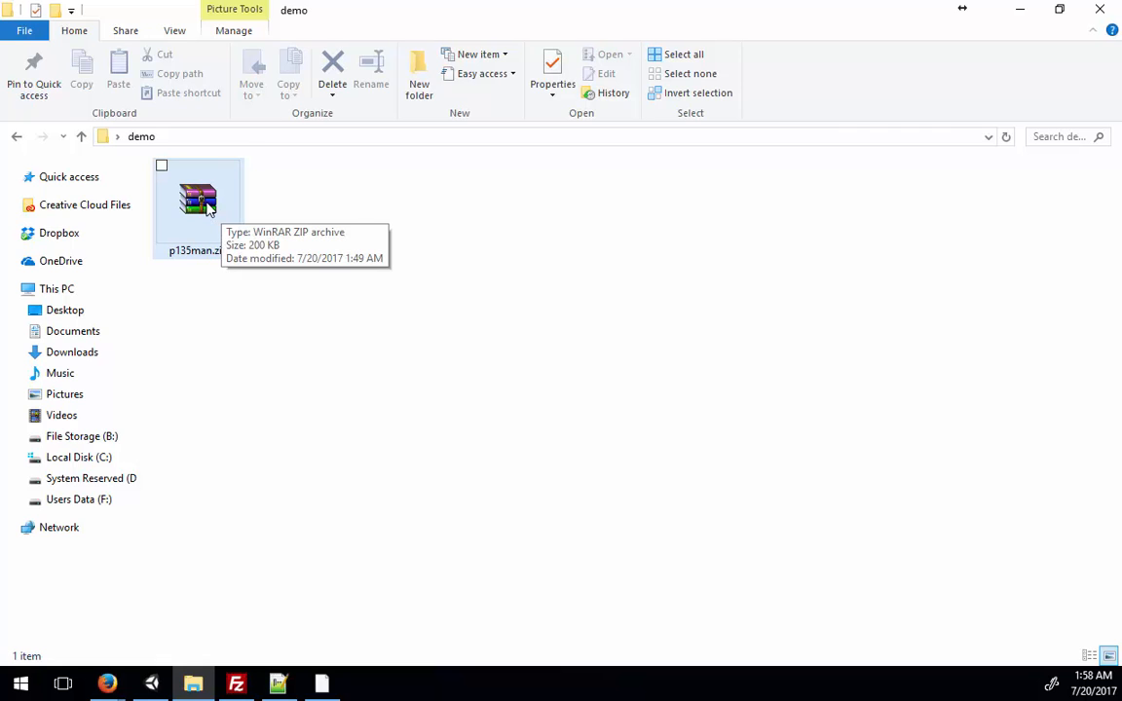
right_click(203, 204)
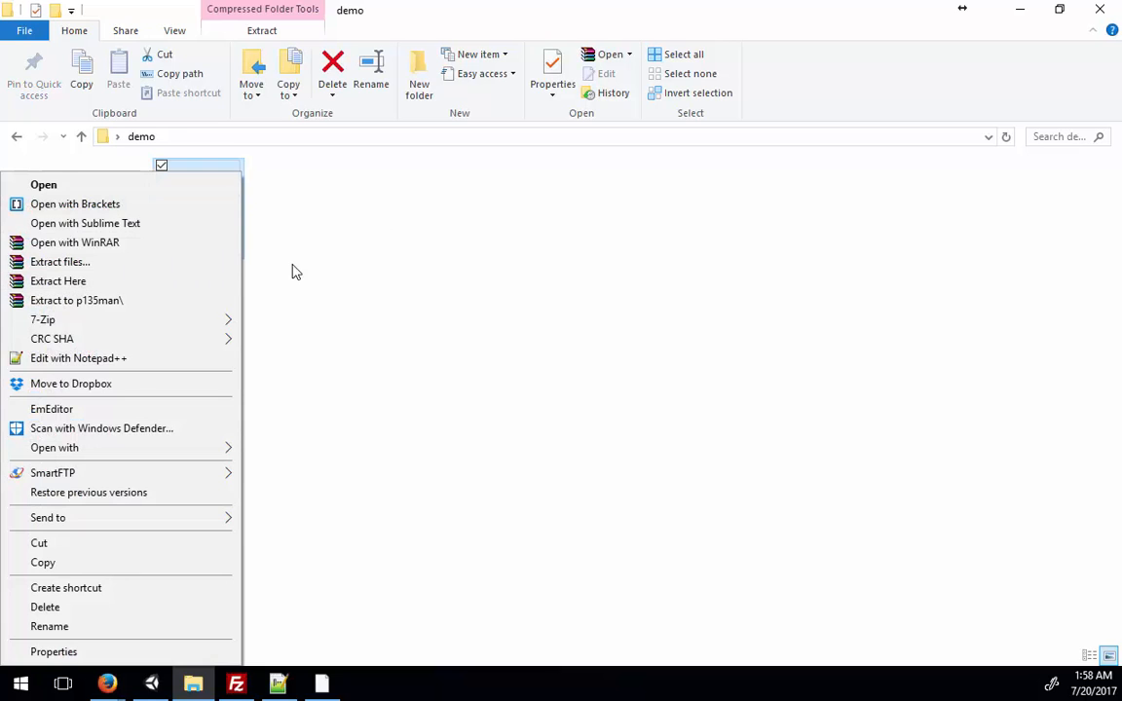
click(95, 282)
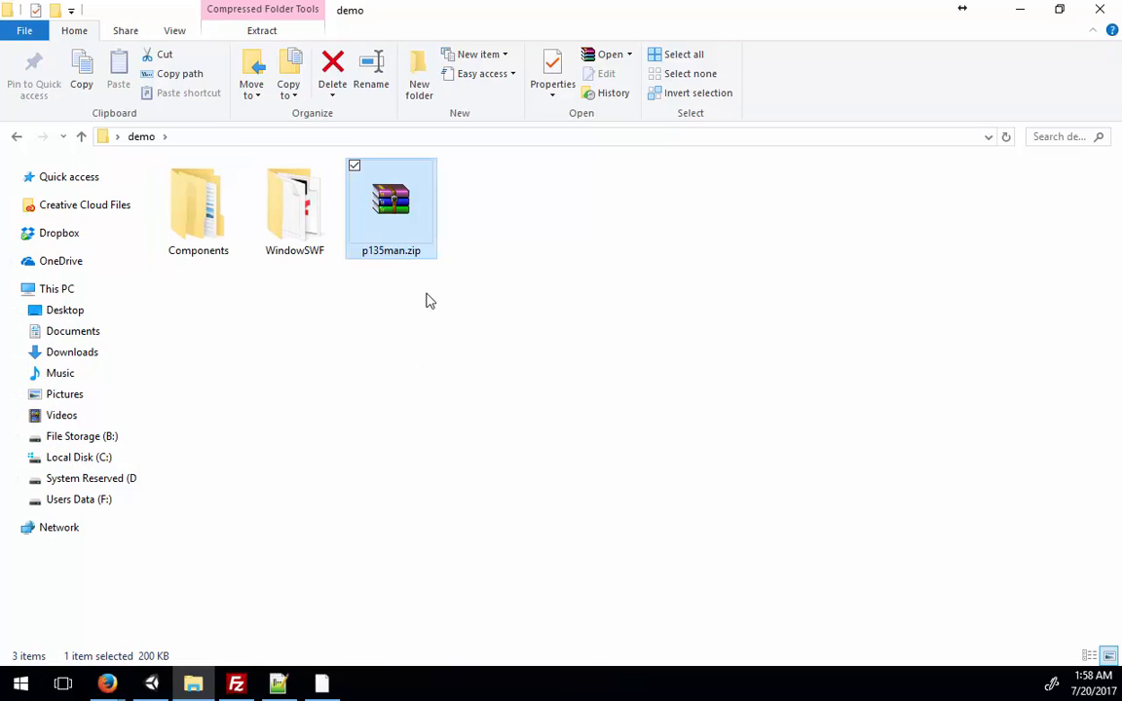
click(513, 272)
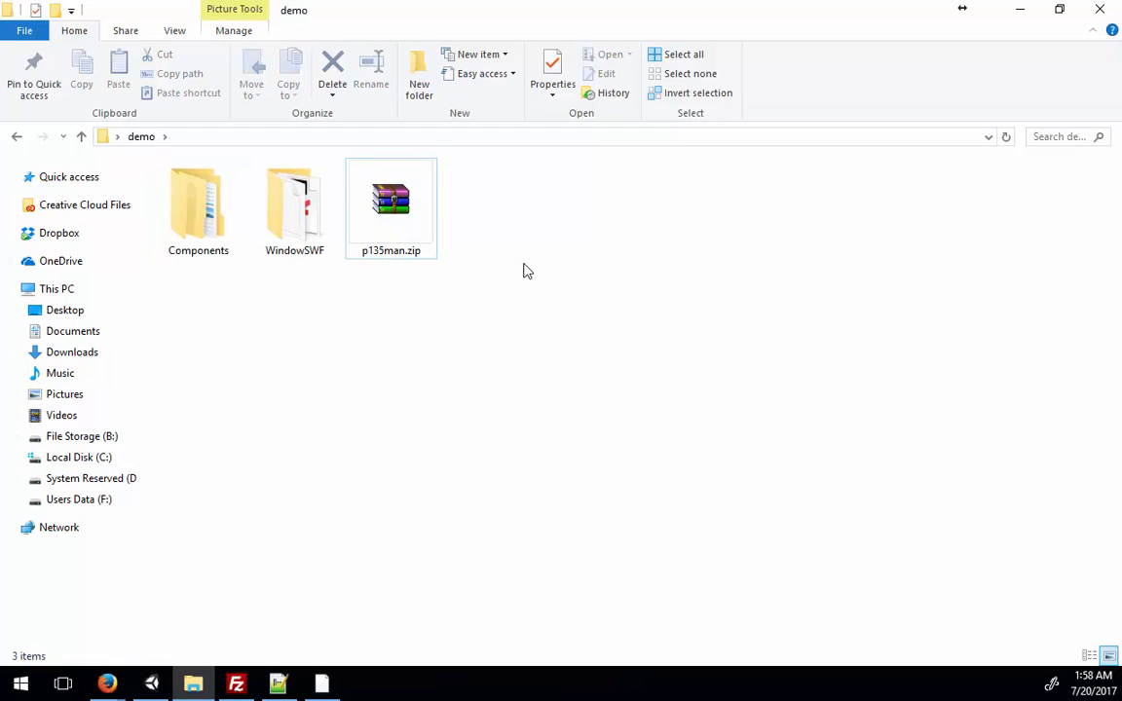
Open p135man.zip in WinRAR and copy its Components and WindowSWF folders into the demo folder, replacing the existing files
click(398, 213)
right_click(398, 212)
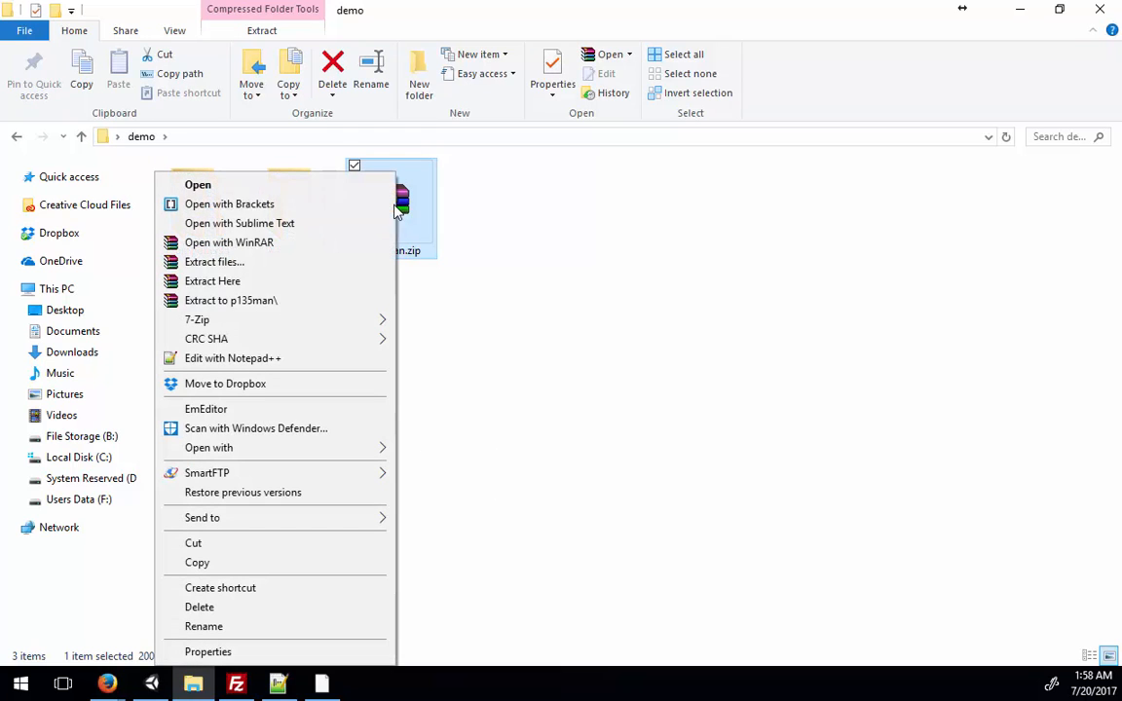
click(556, 253)
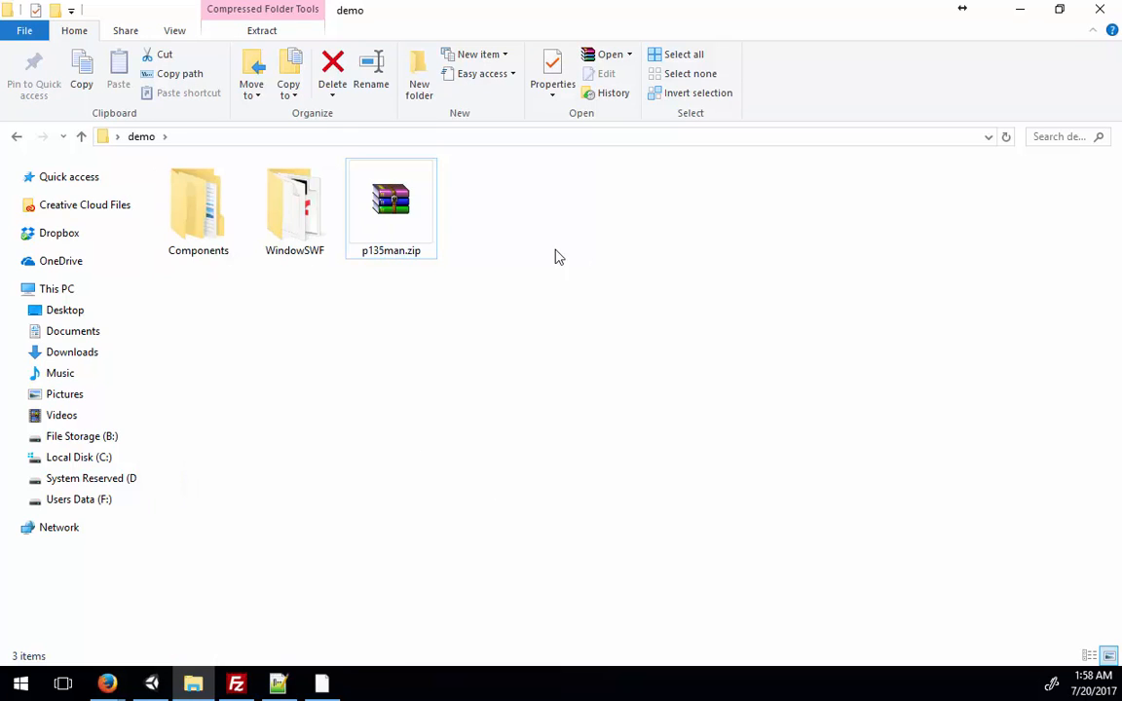
double_click(389, 202)
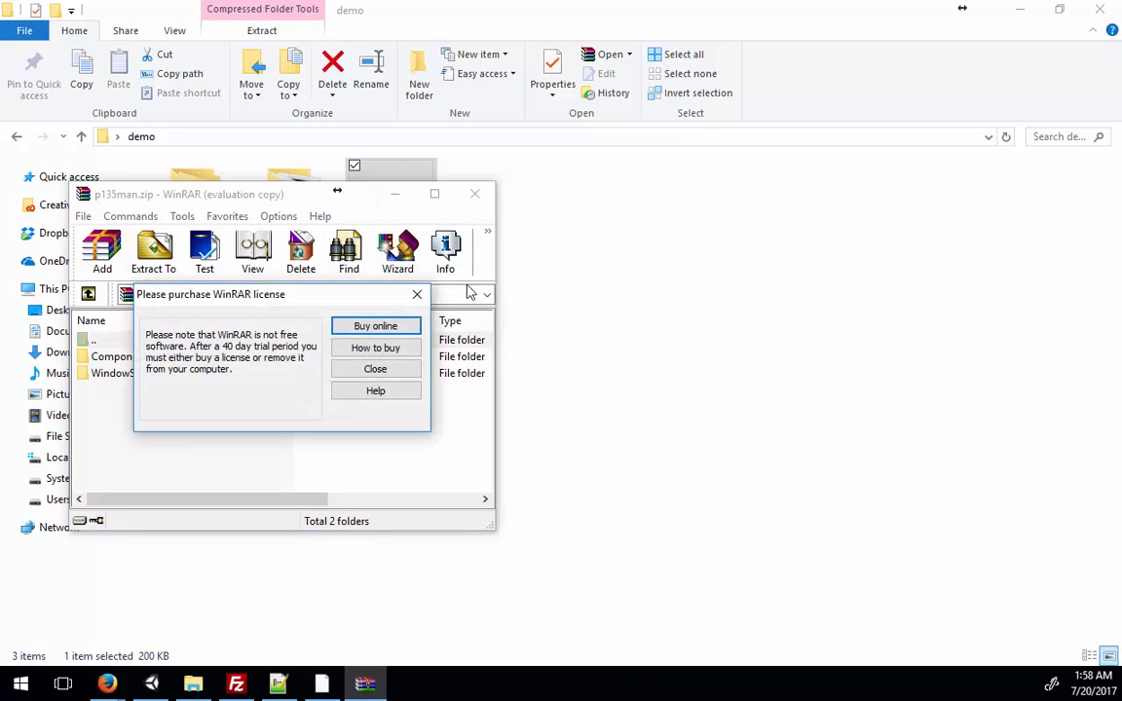
click(375, 368)
drag(292, 198, 869, 139)
drag(767, 343, 428, 373)
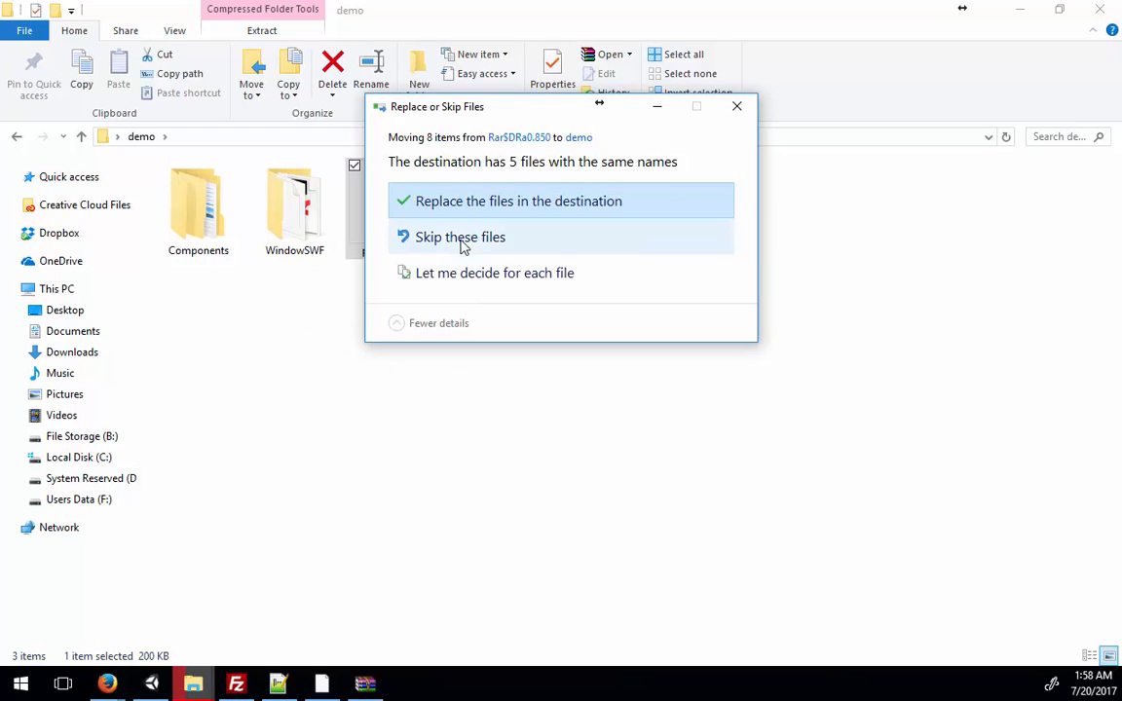
click(458, 204)
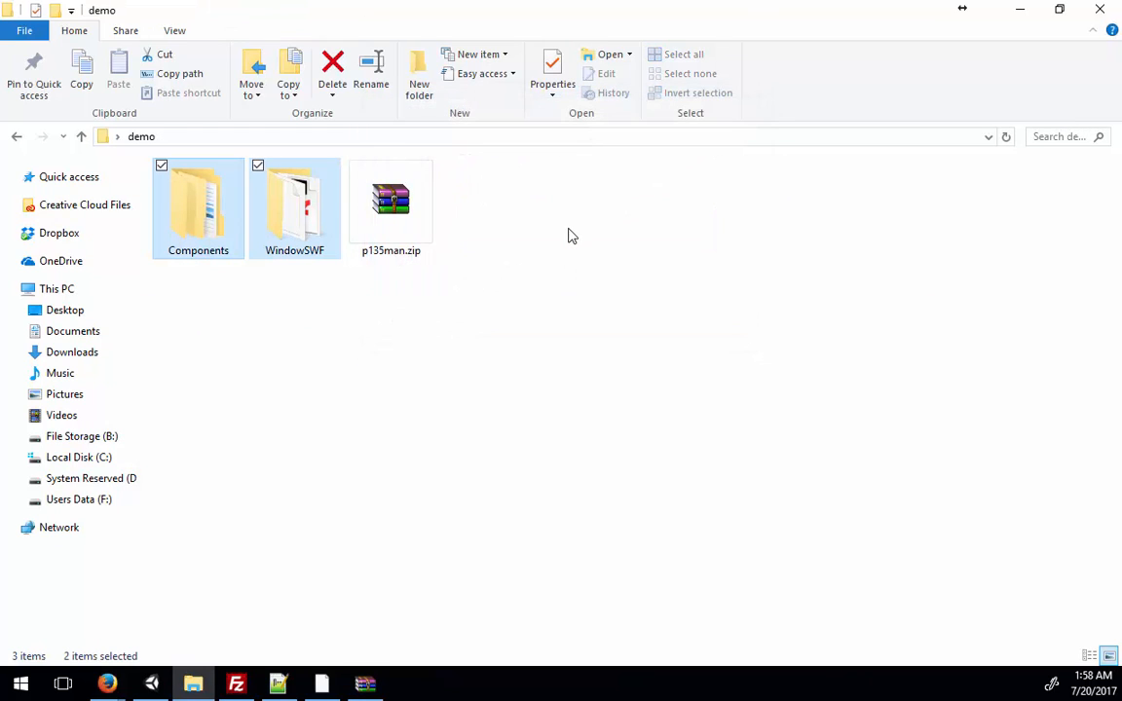
click(561, 284)
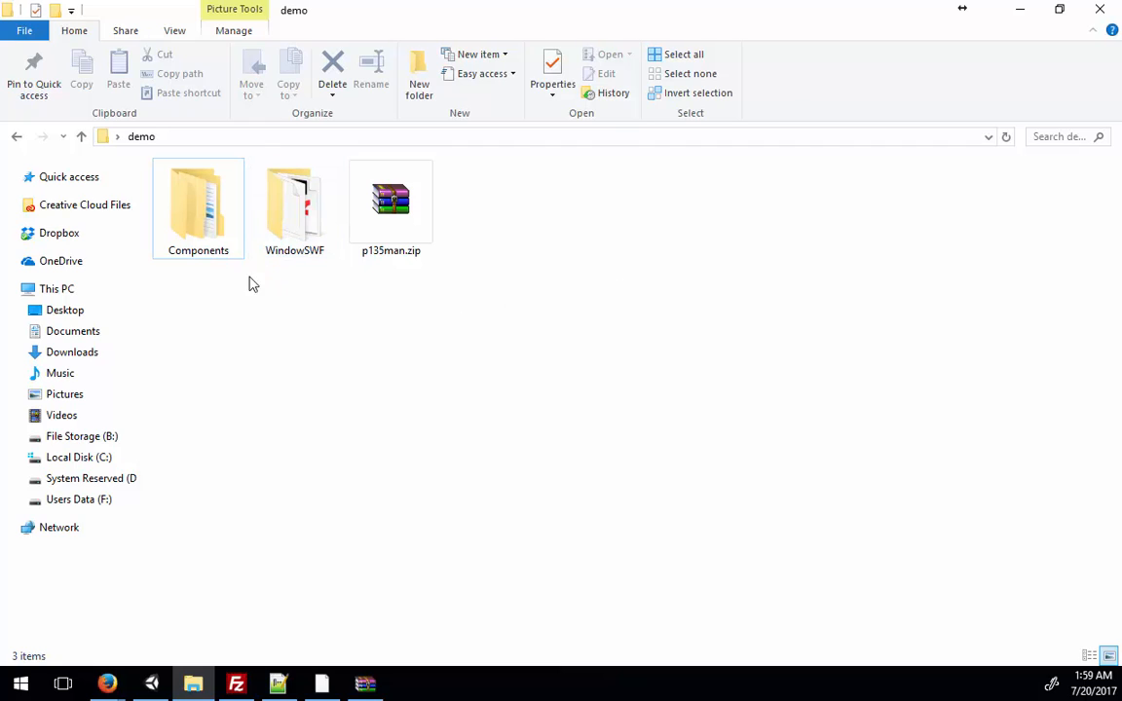
Examine the contents of the Components folder and its Puppet Producer subfolder, and return to the demo folder
click(206, 255)
click(206, 215)
double_click(206, 214)
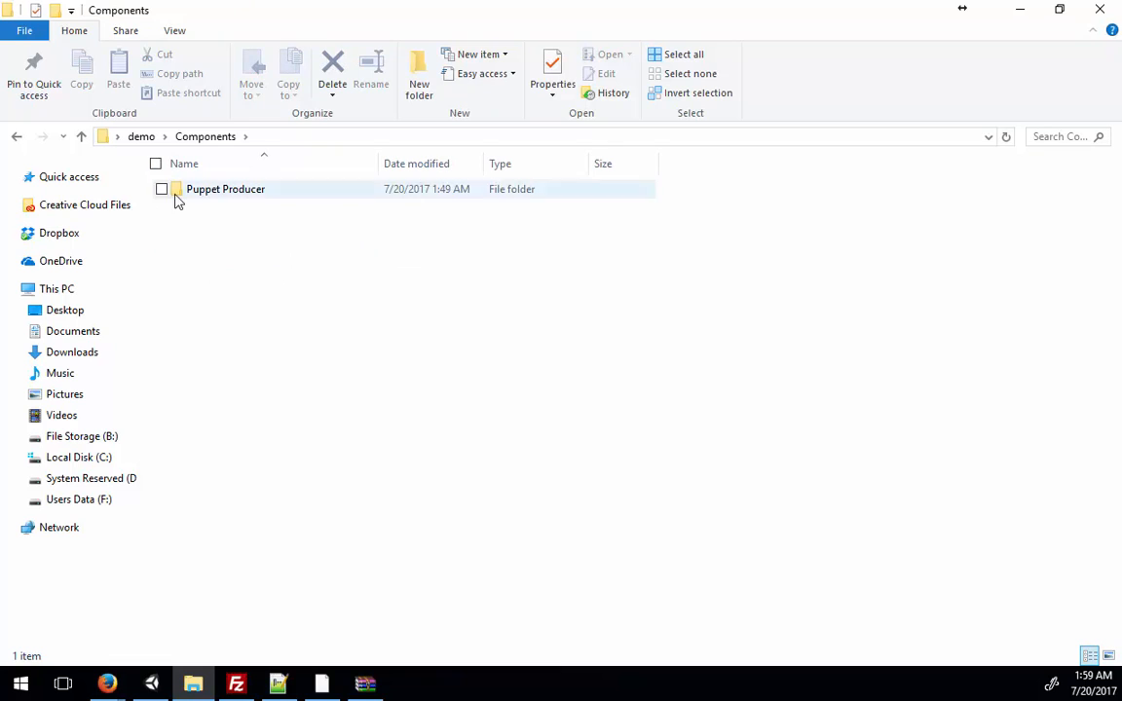
double_click(176, 194)
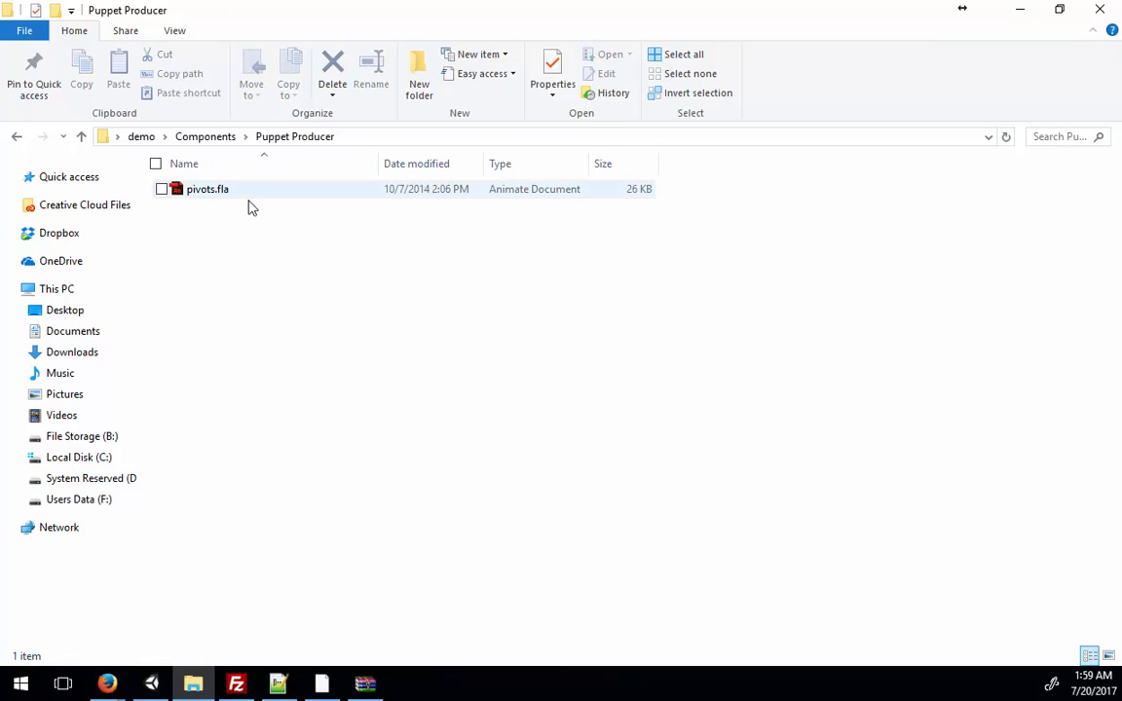
click(221, 139)
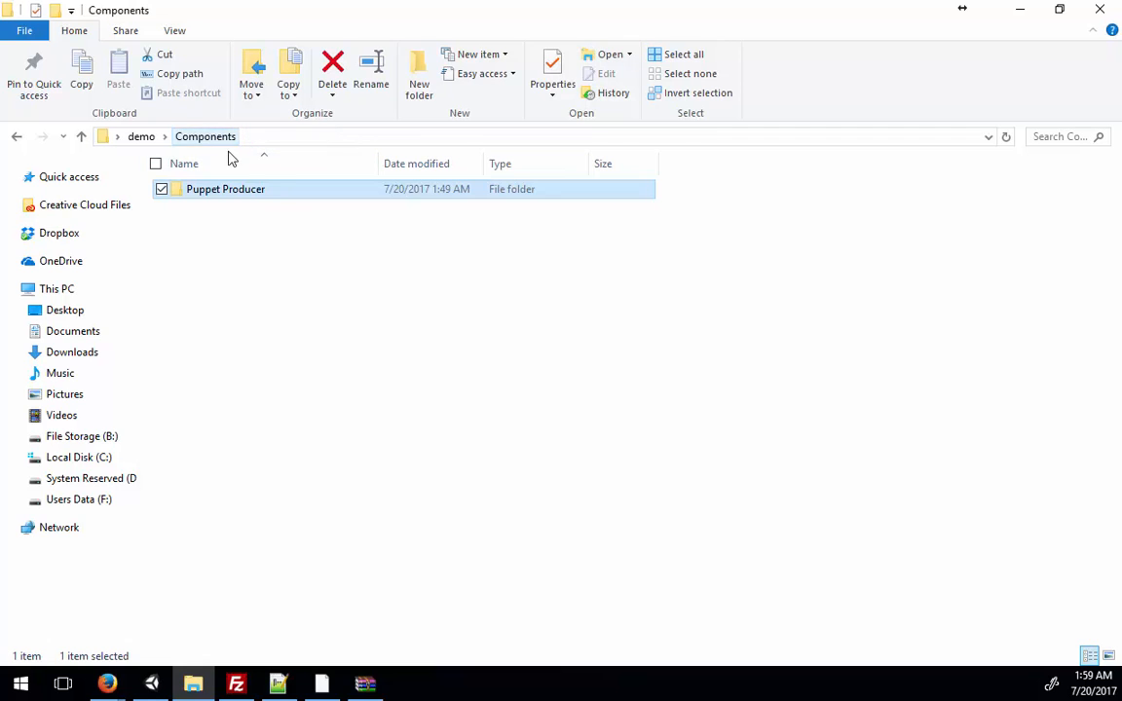
click(144, 139)
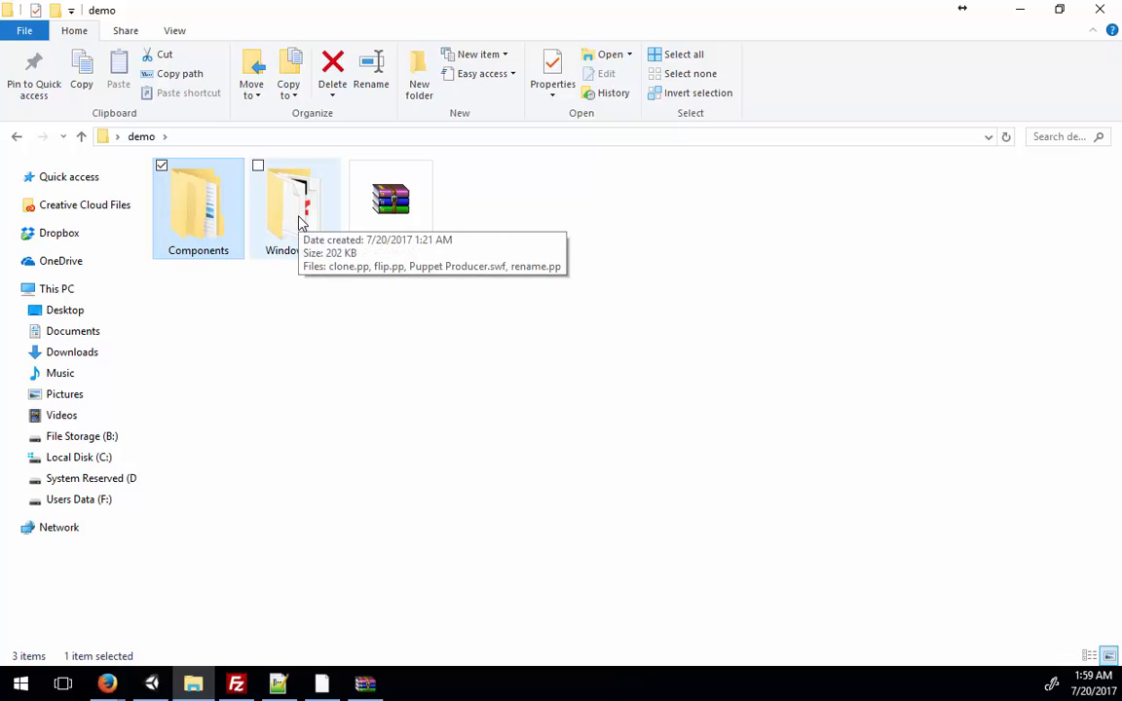
Open Puppet Producer.swf from the WindowSWF folder in Flash Player and move its window clear of the file list
click(281, 276)
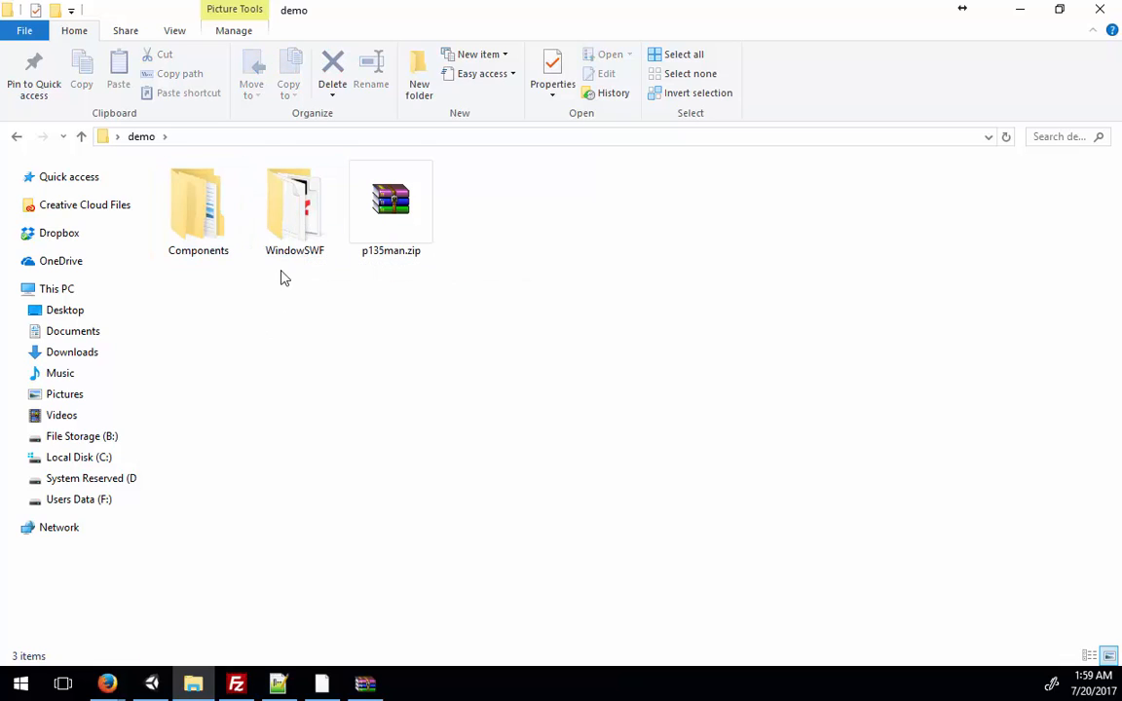
double_click(298, 214)
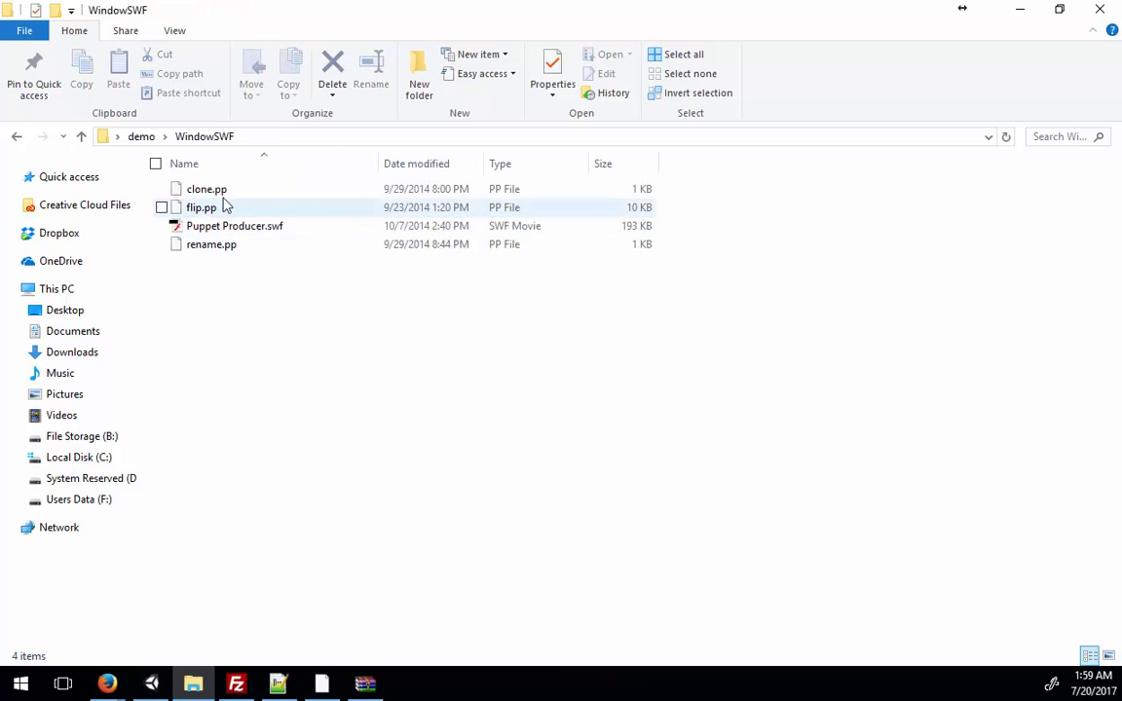
click(178, 230)
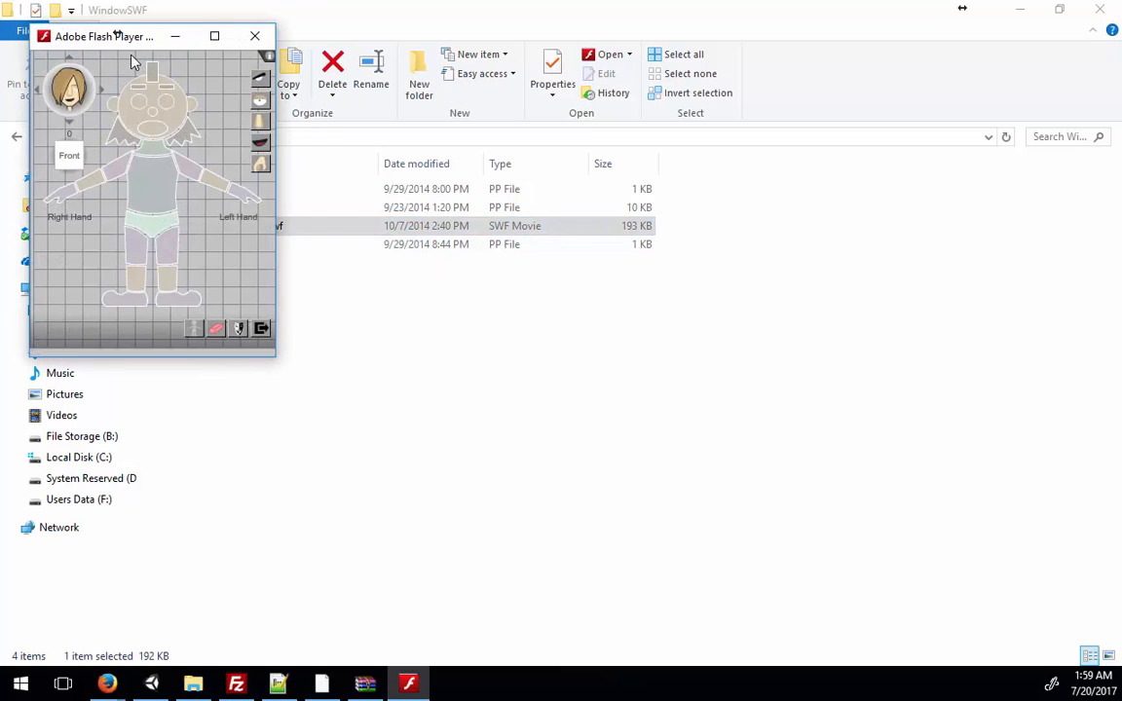
drag(117, 36, 653, 212)
Look through the Puppet Producer body-part pages, including Eyes and Hands, and close the player to return to the demo folder
click(795, 277)
click(795, 257)
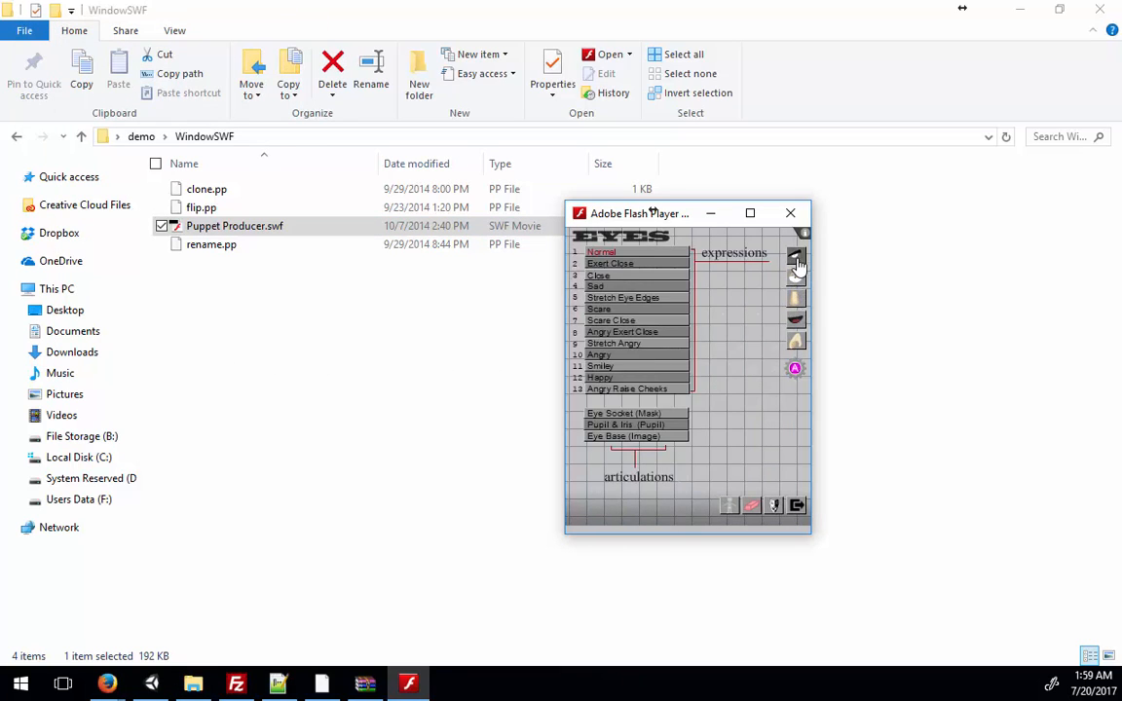
click(795, 277)
click(796, 319)
click(796, 341)
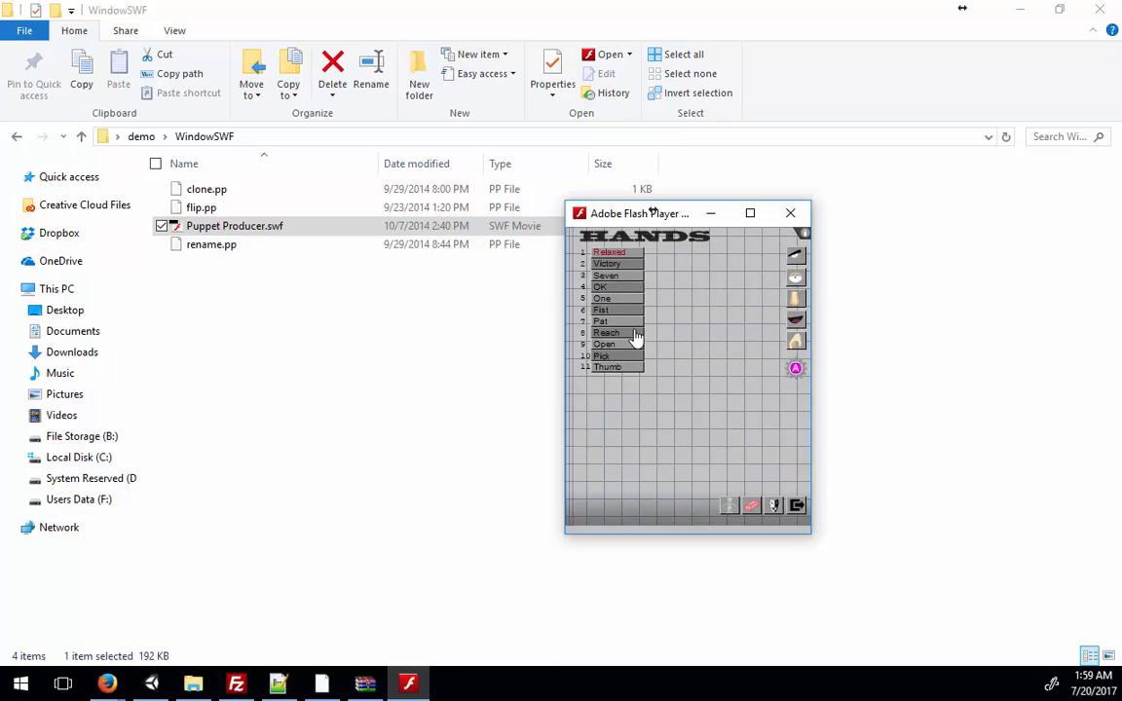
click(789, 214)
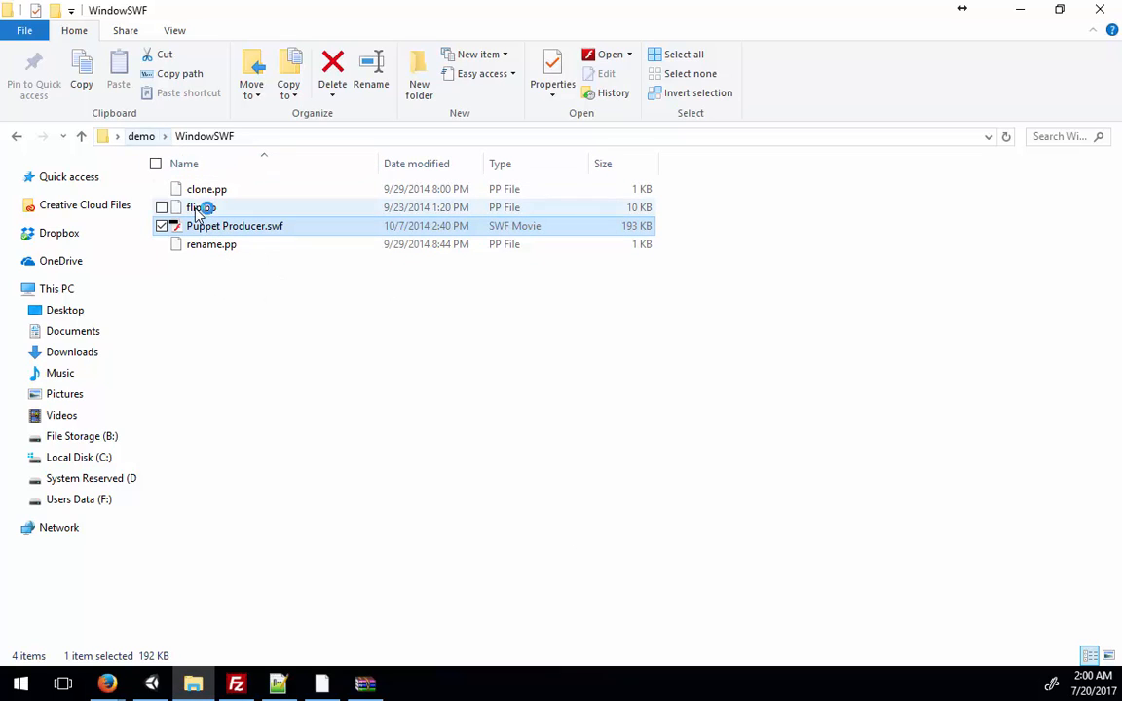
click(143, 136)
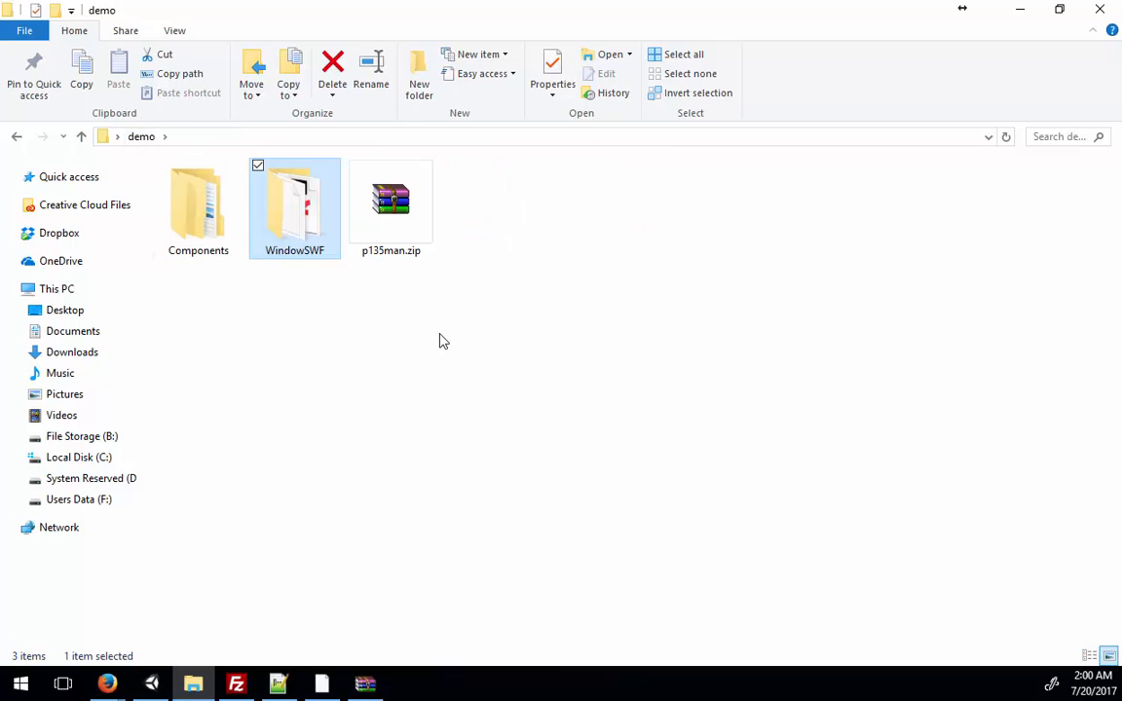
click(440, 339)
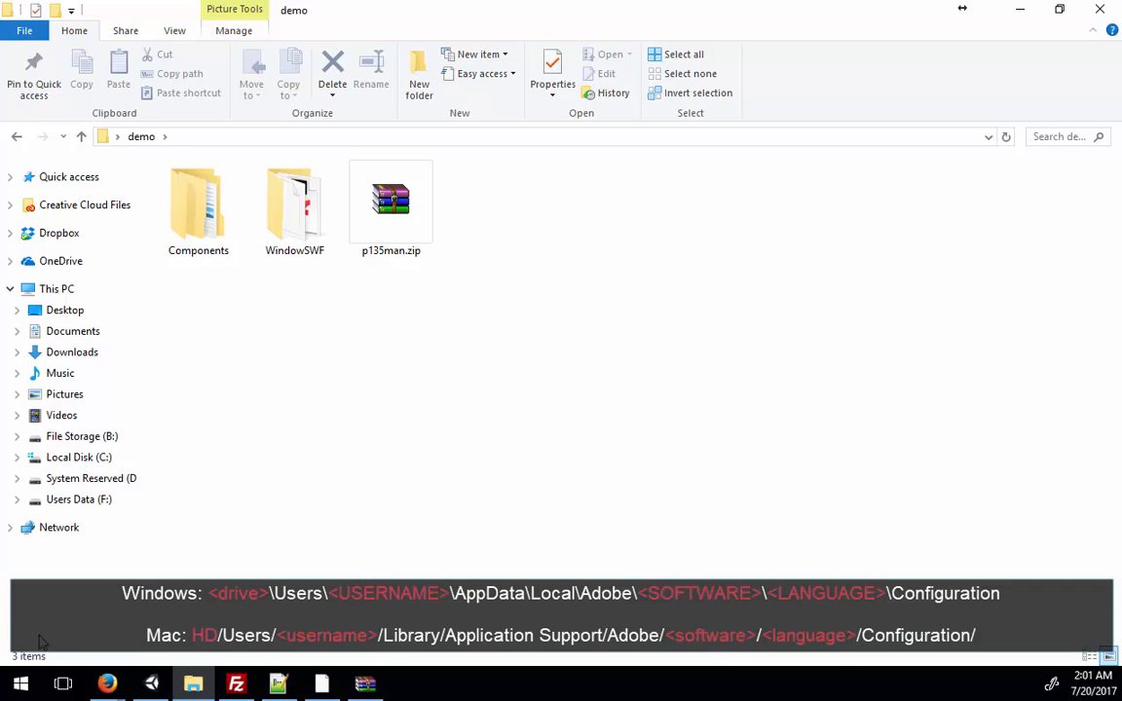
Open Local Disk (C:) from This PC in a second file window
click(20, 684)
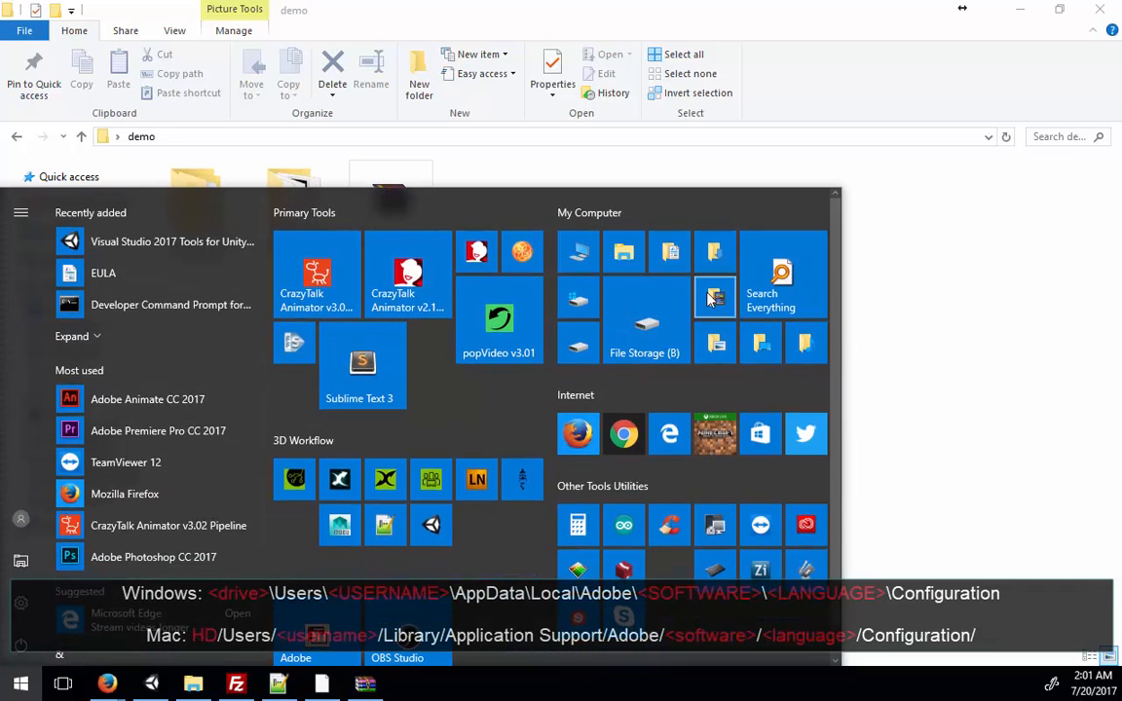
click(582, 256)
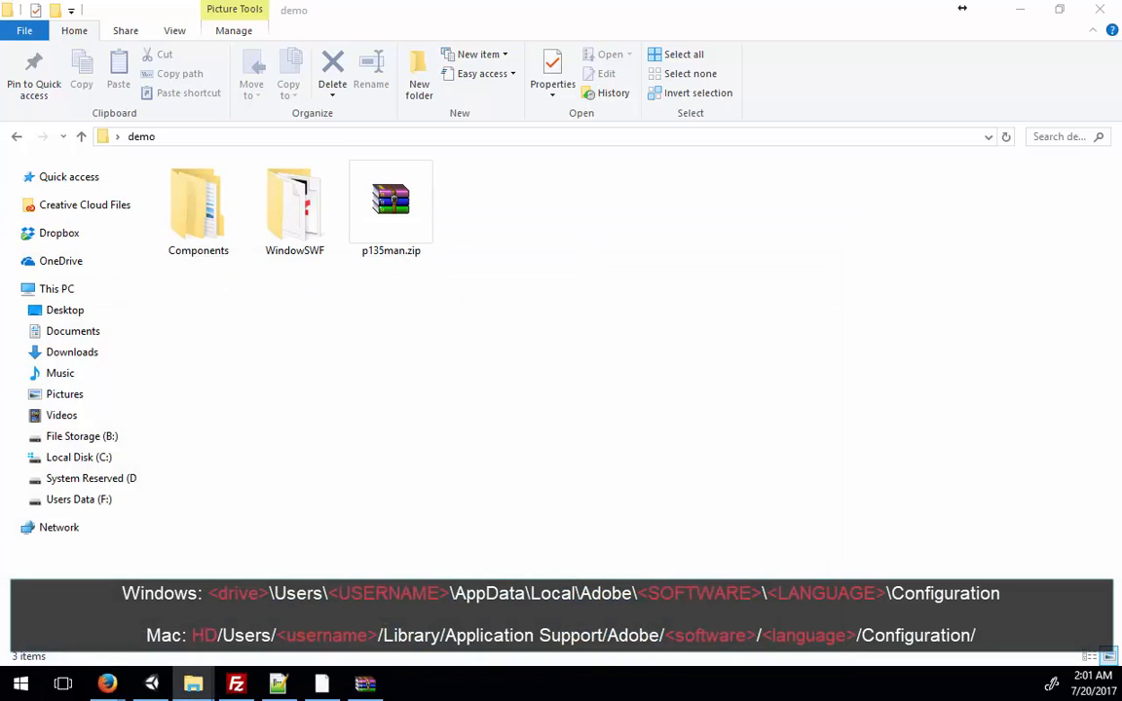
drag(765, 0, 795, 9)
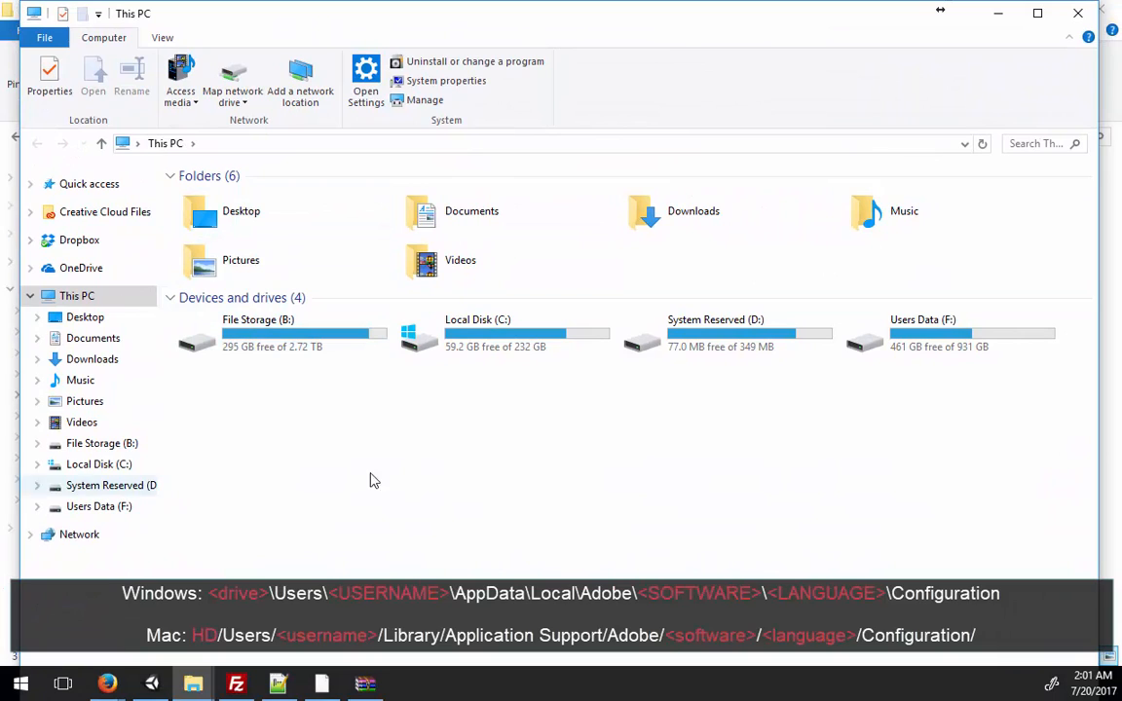
double_click(434, 348)
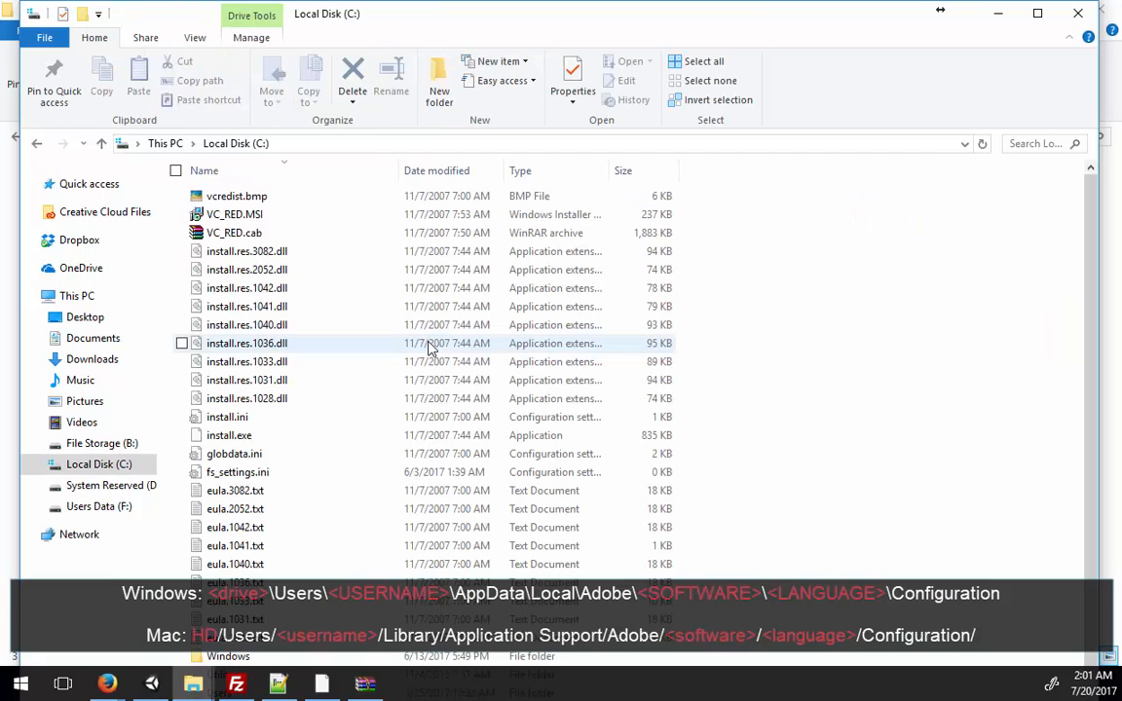
Check the drive's path and open the Users folder on Local Disk (C:)
click(346, 144)
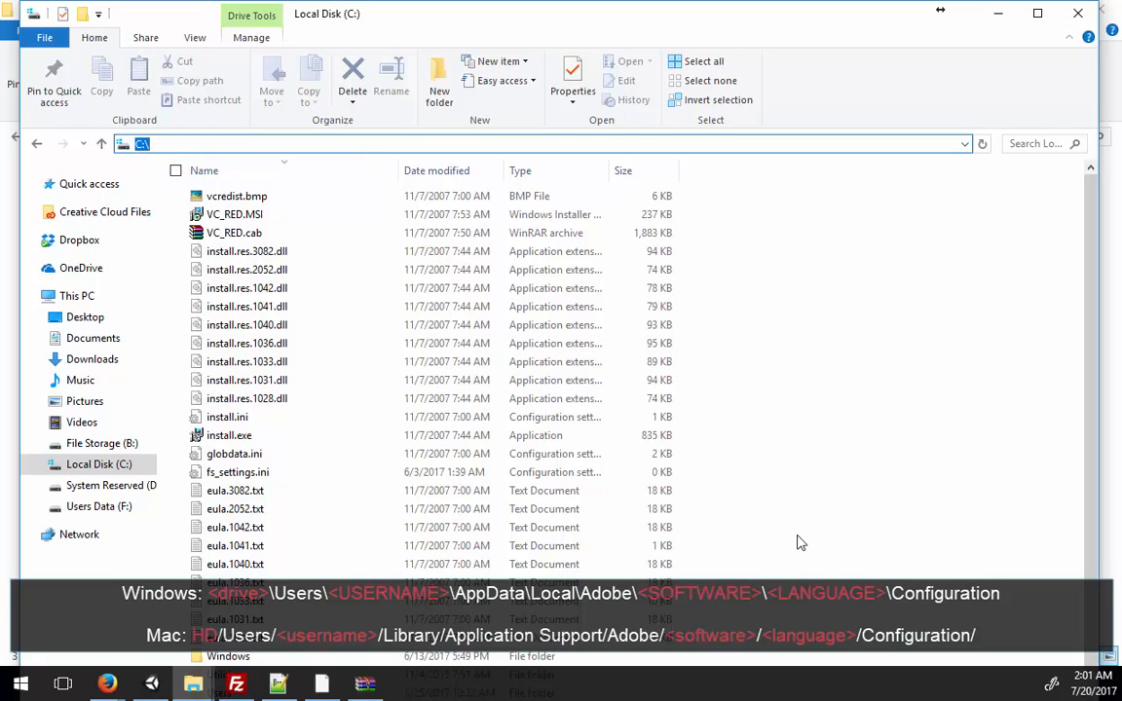
click(897, 402)
scroll(897, 402, down, 2)
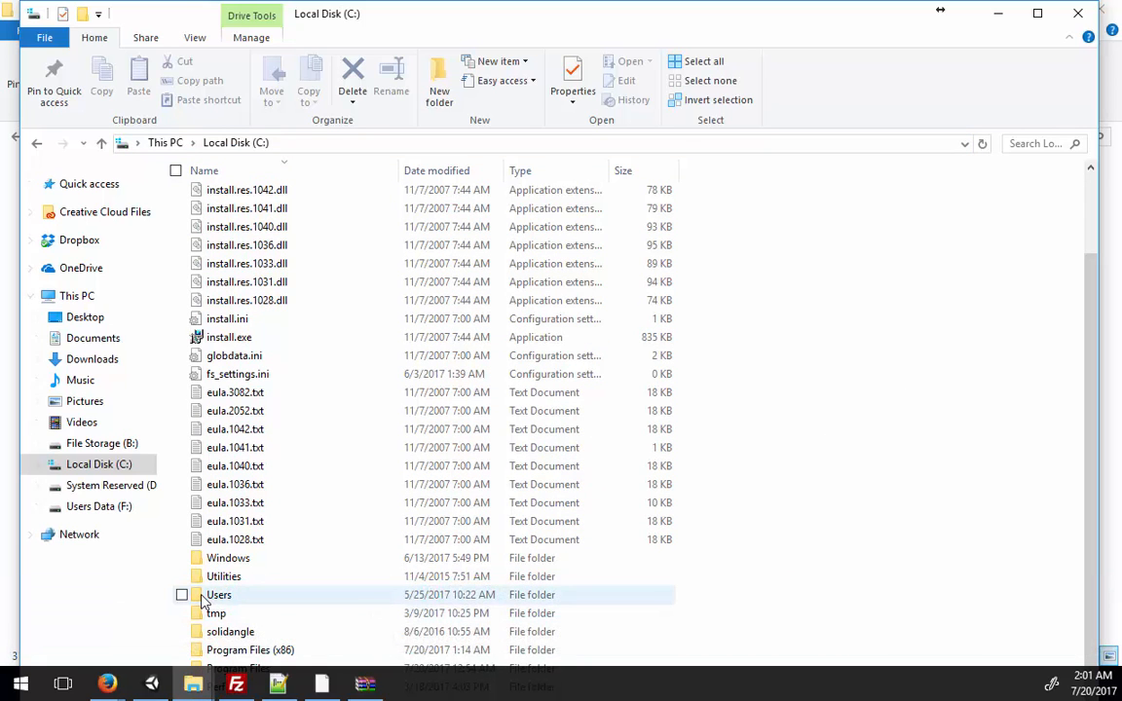
click(202, 600)
double_click(201, 600)
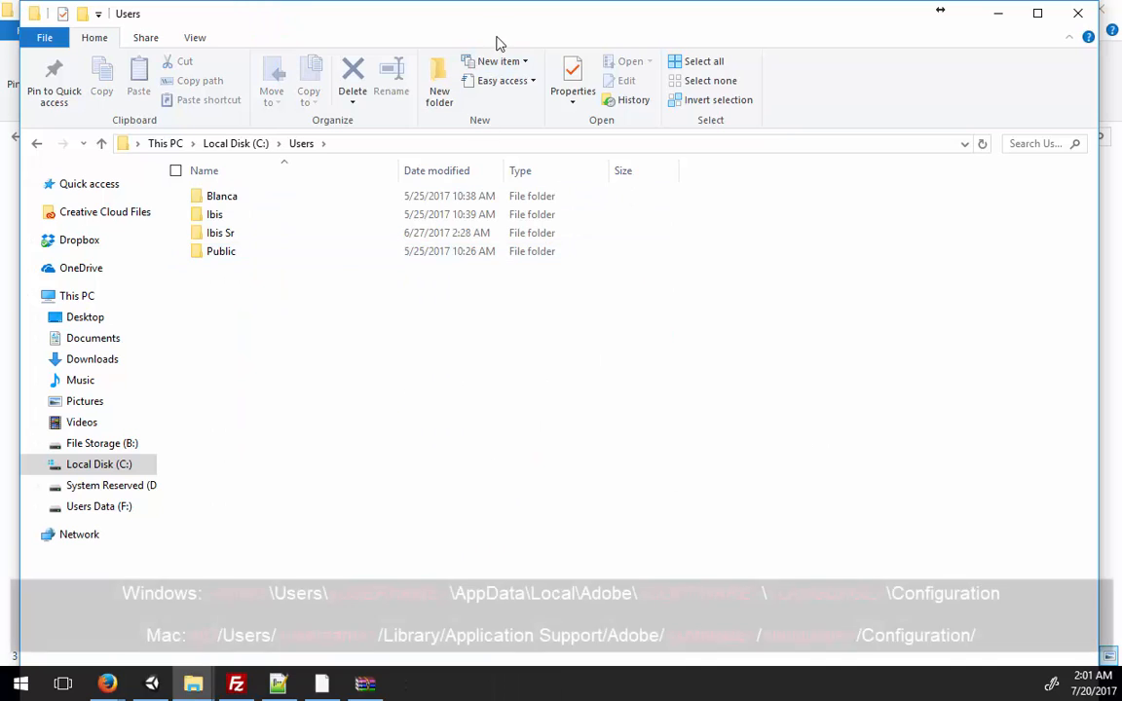
Open the current user's profile folder inside Users
drag(495, 13, 487, 9)
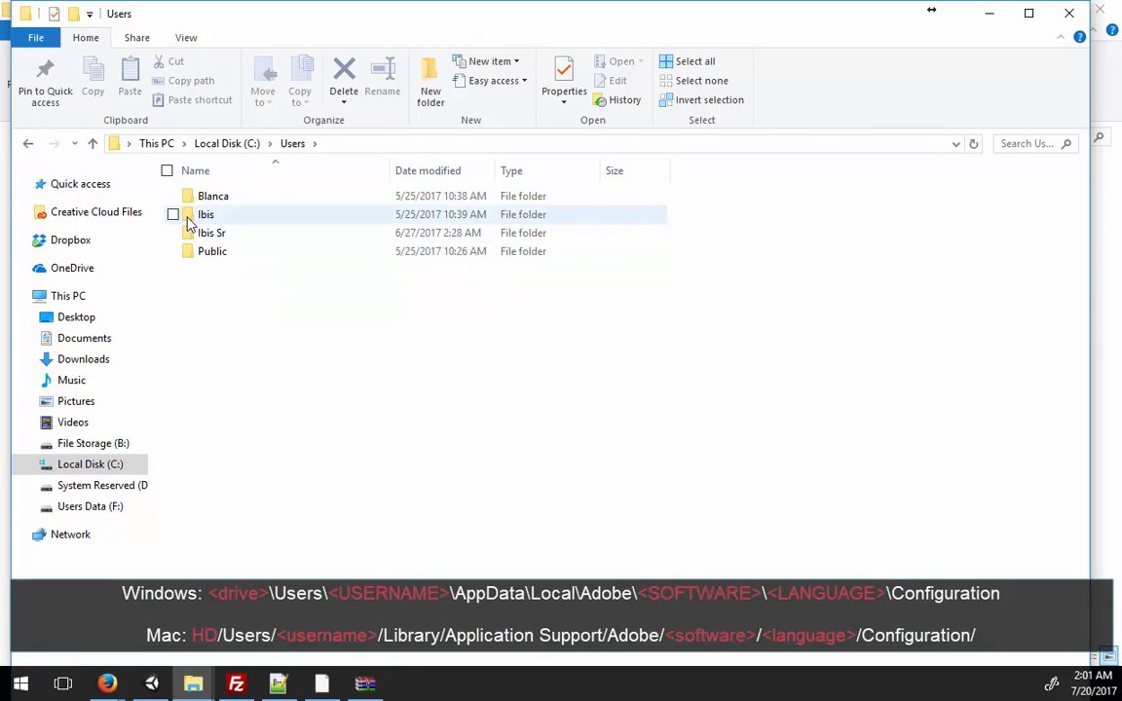
click(240, 240)
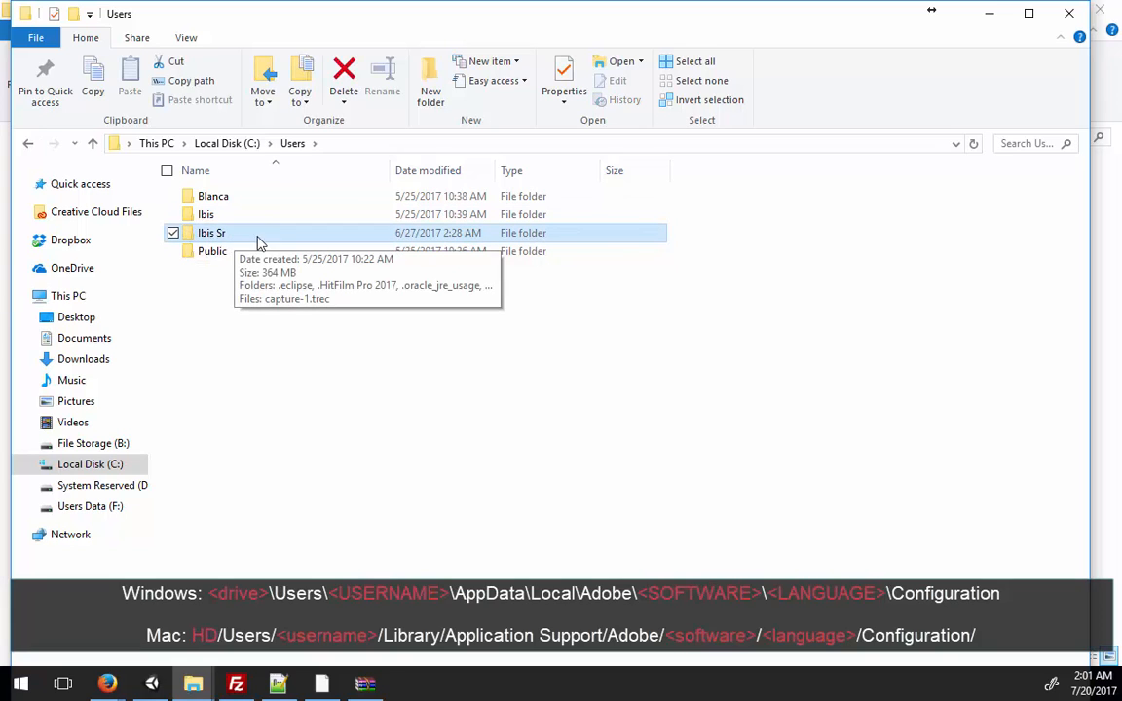
double_click(189, 239)
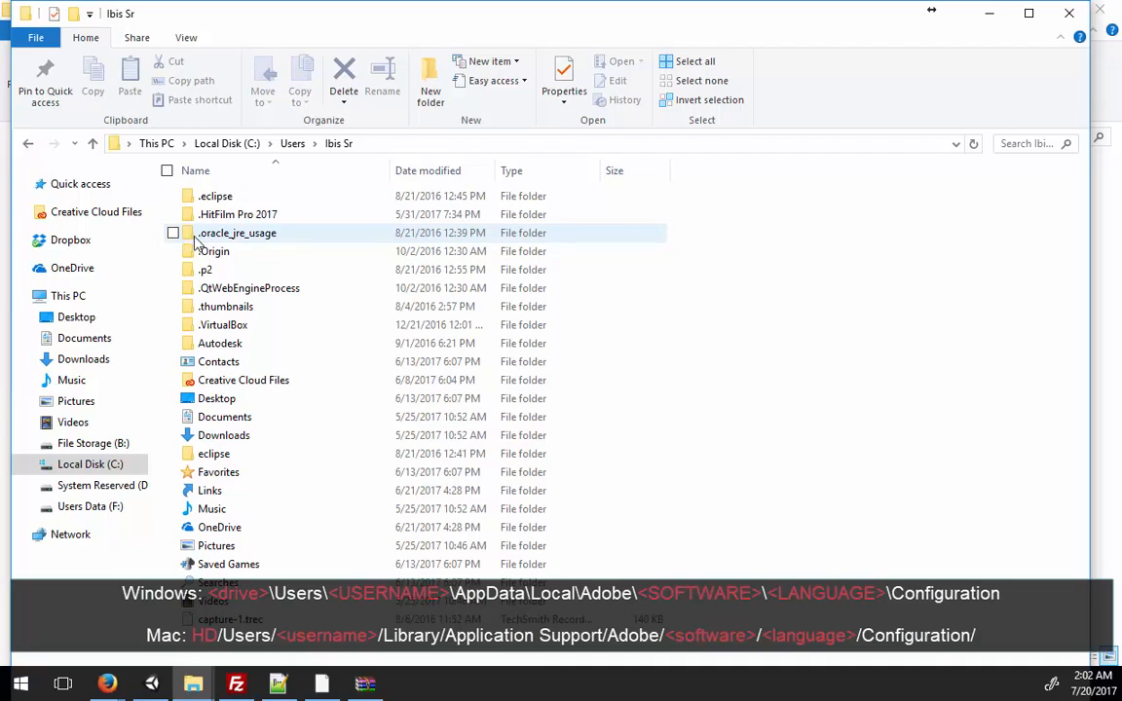
Extend the profile folder's path with \AppData and open the hidden AppData folder
click(663, 143)
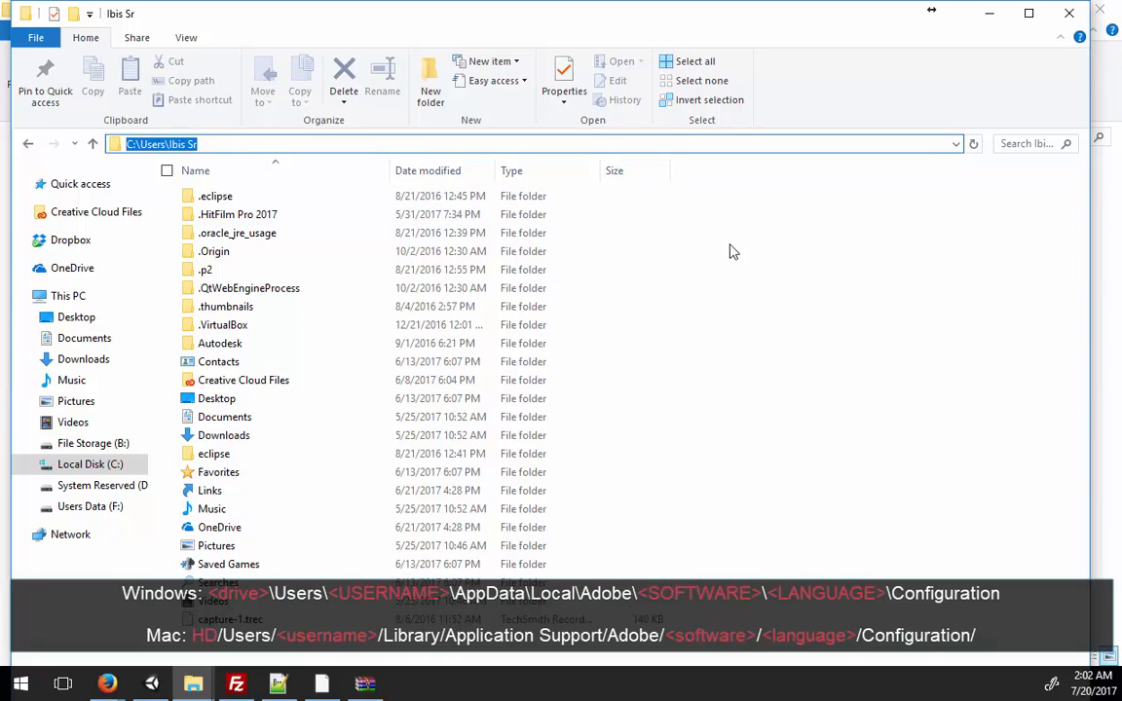
click(169, 143)
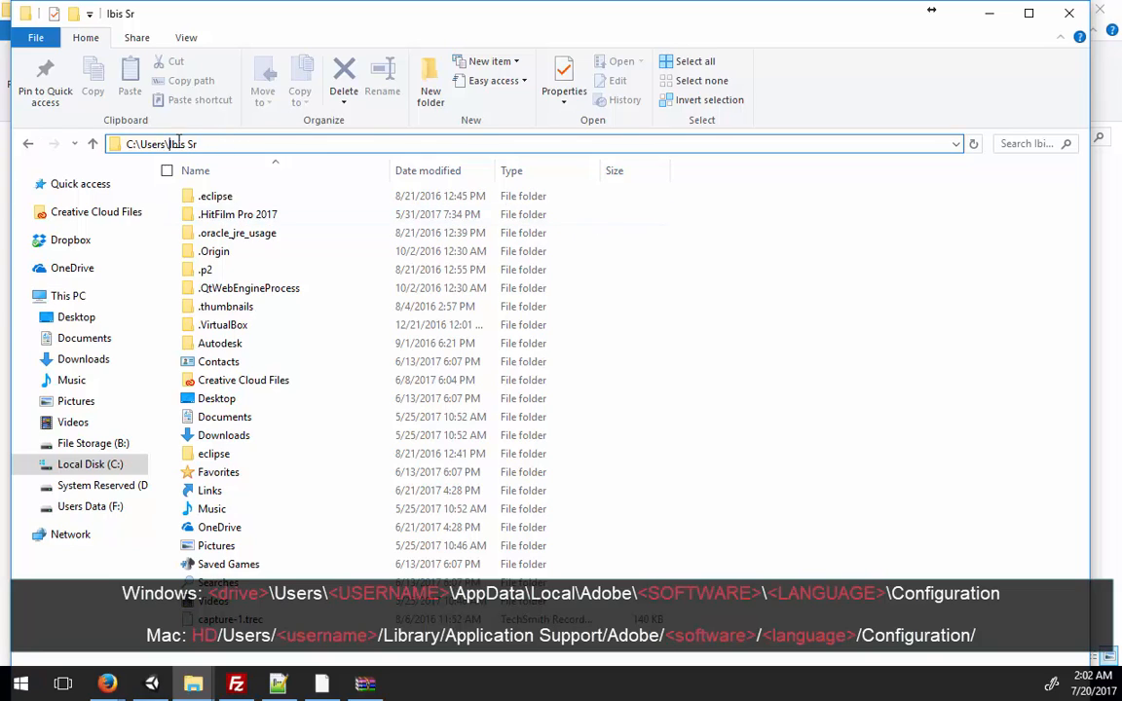
double_click(178, 143)
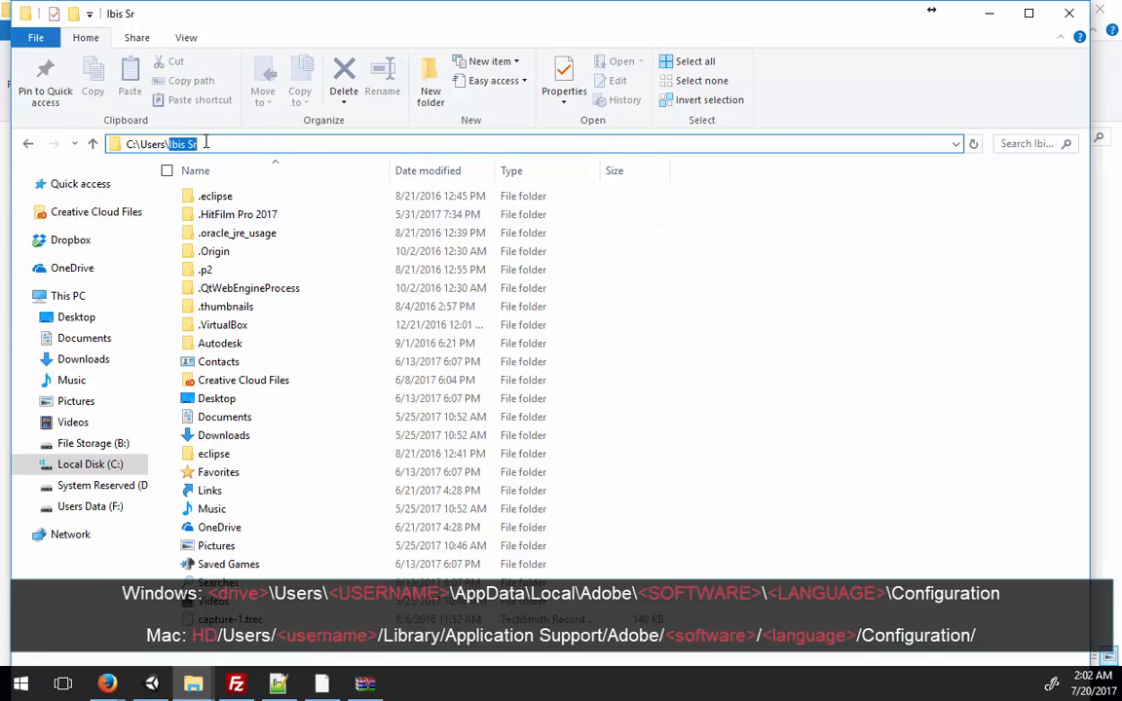
click(215, 144)
text(\)
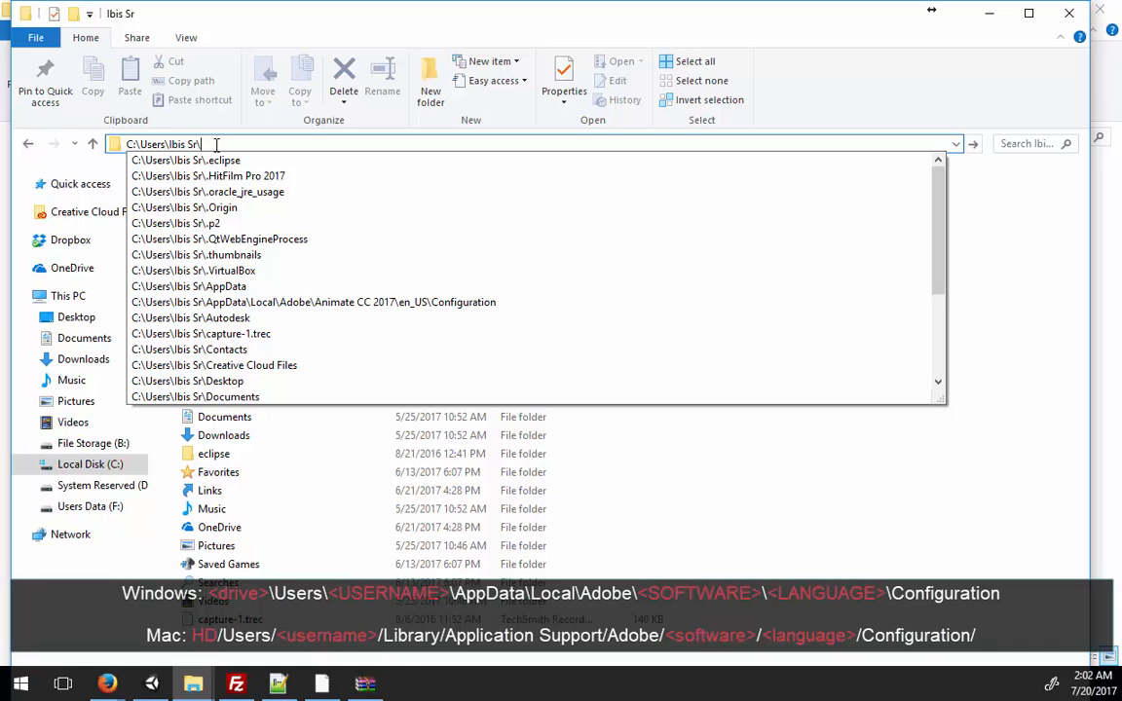
text(A)
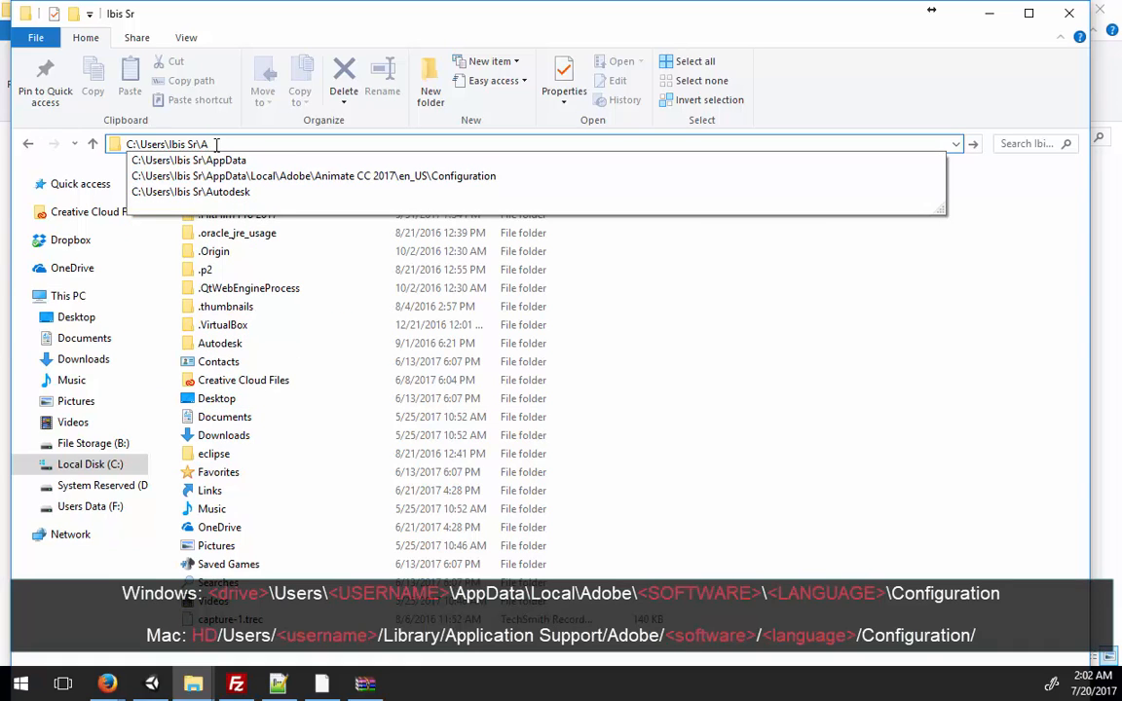
text(pp)
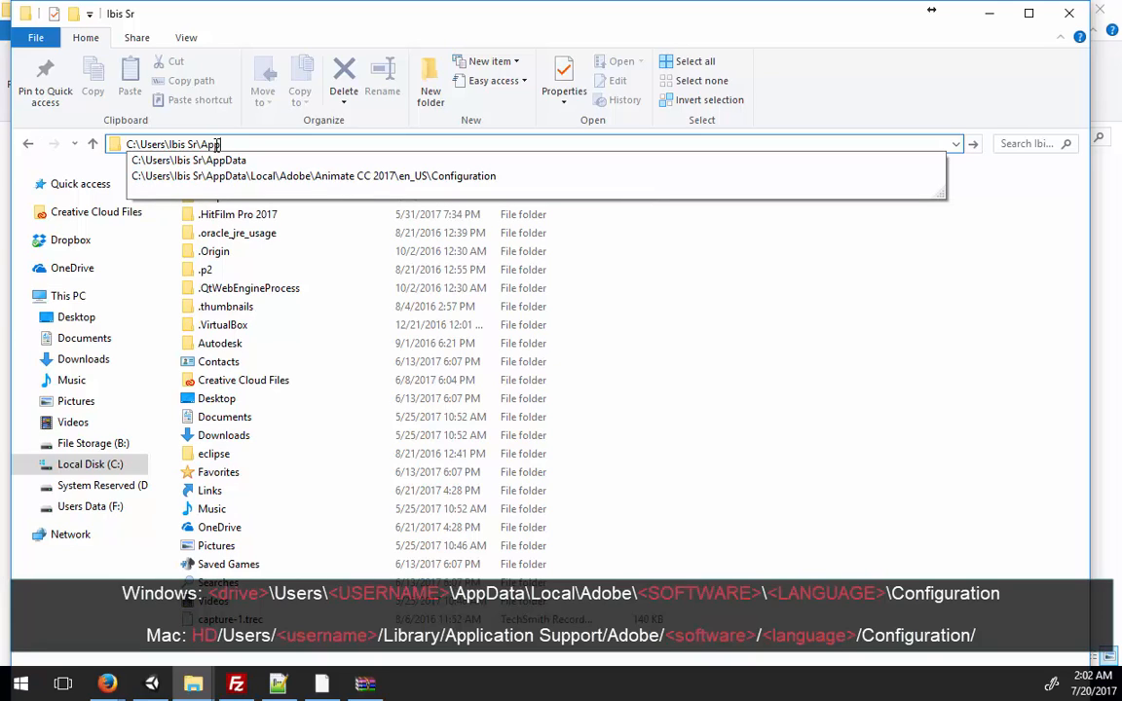
text(Data)
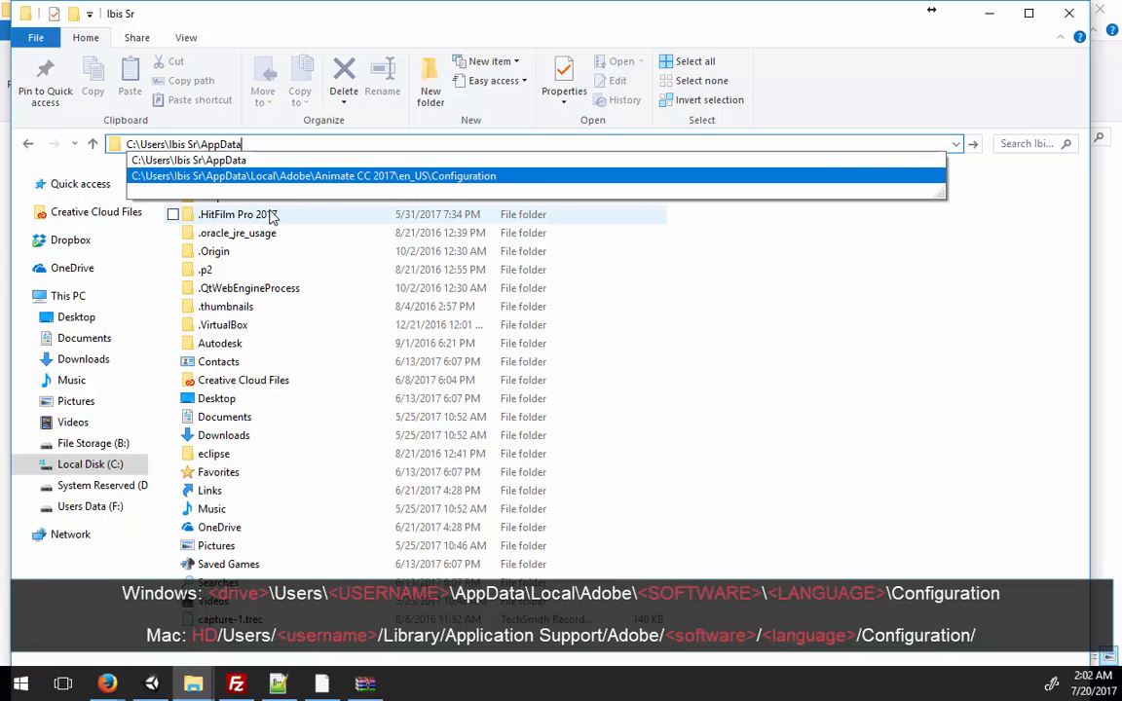
click(345, 149)
key(Return)
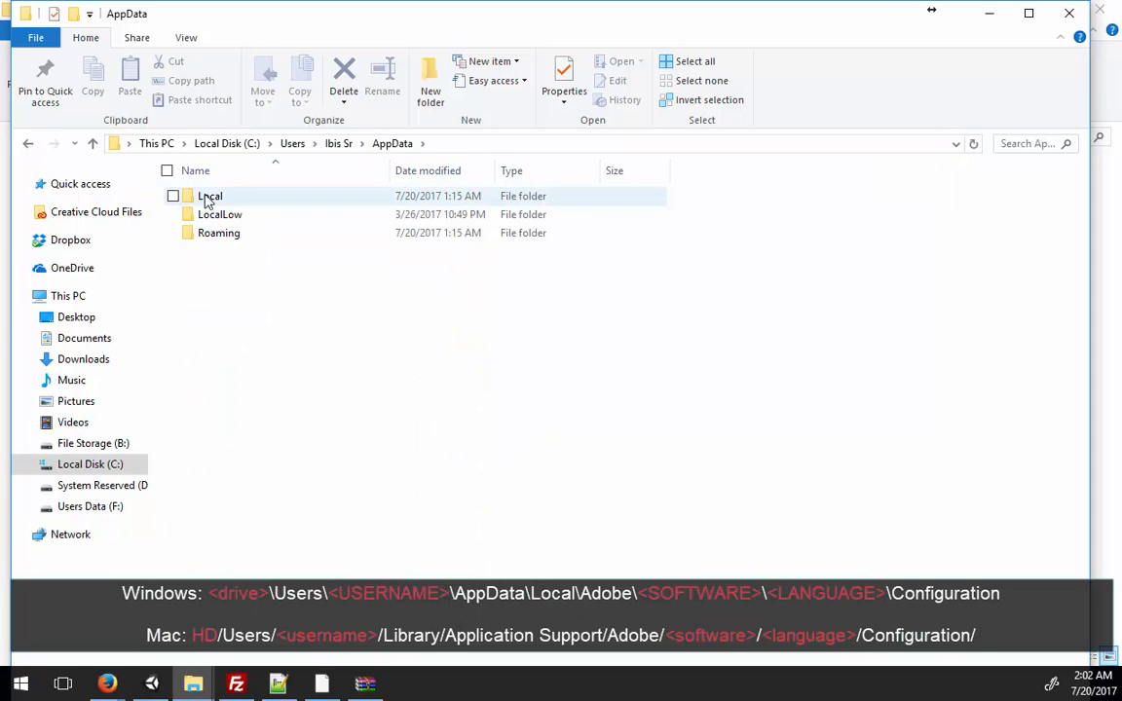
Look through the user profile folder's listing, return to AppData and view its full path
click(340, 144)
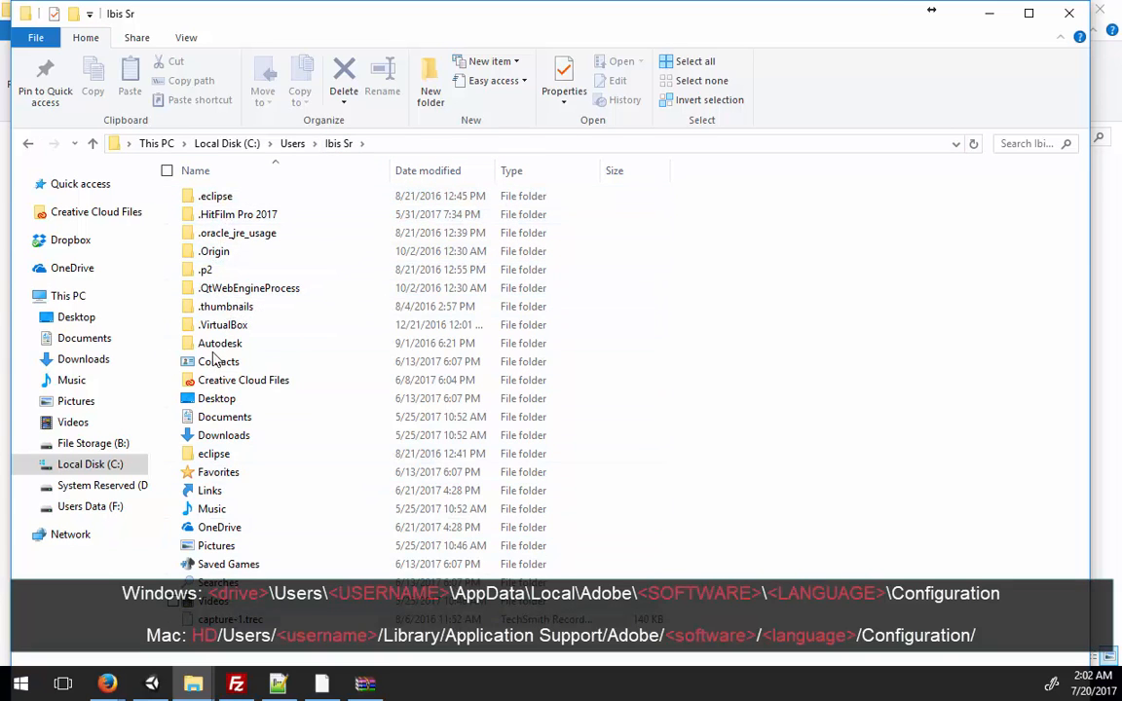
click(28, 143)
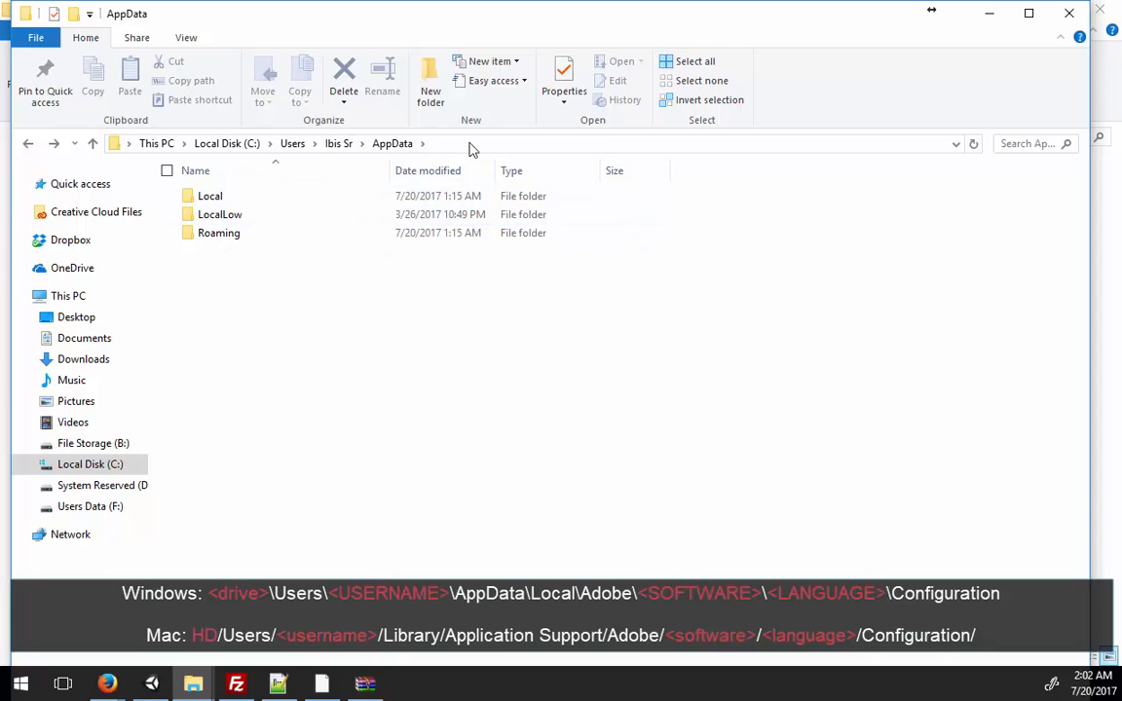
click(428, 143)
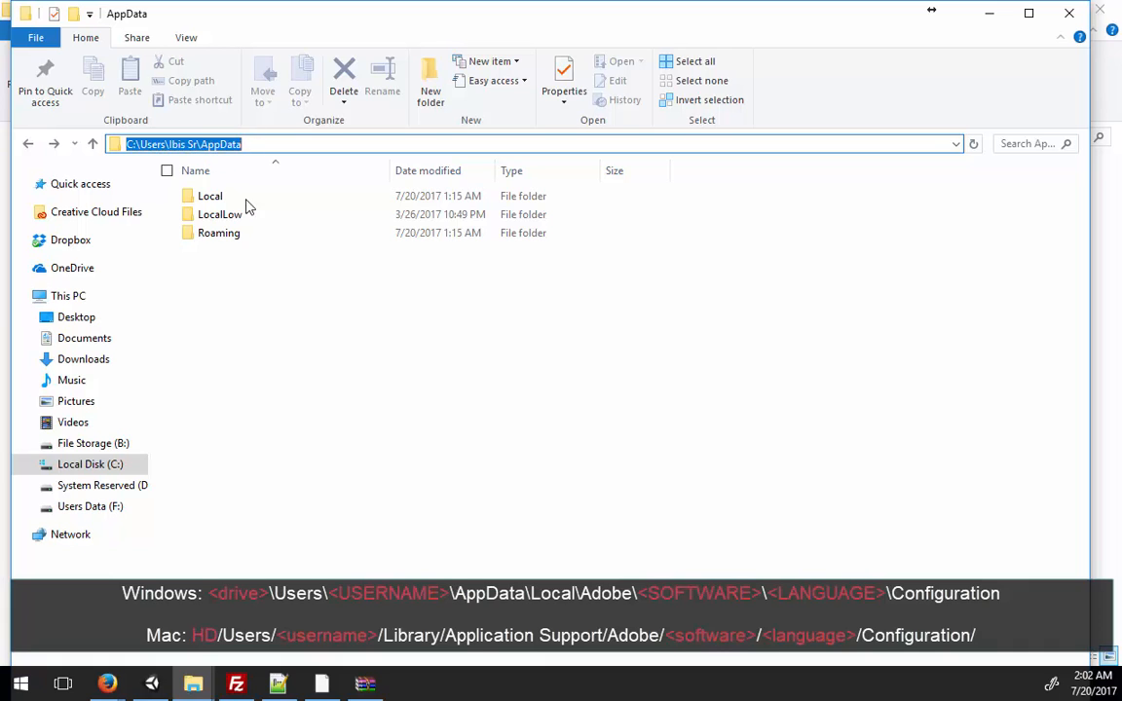
click(290, 366)
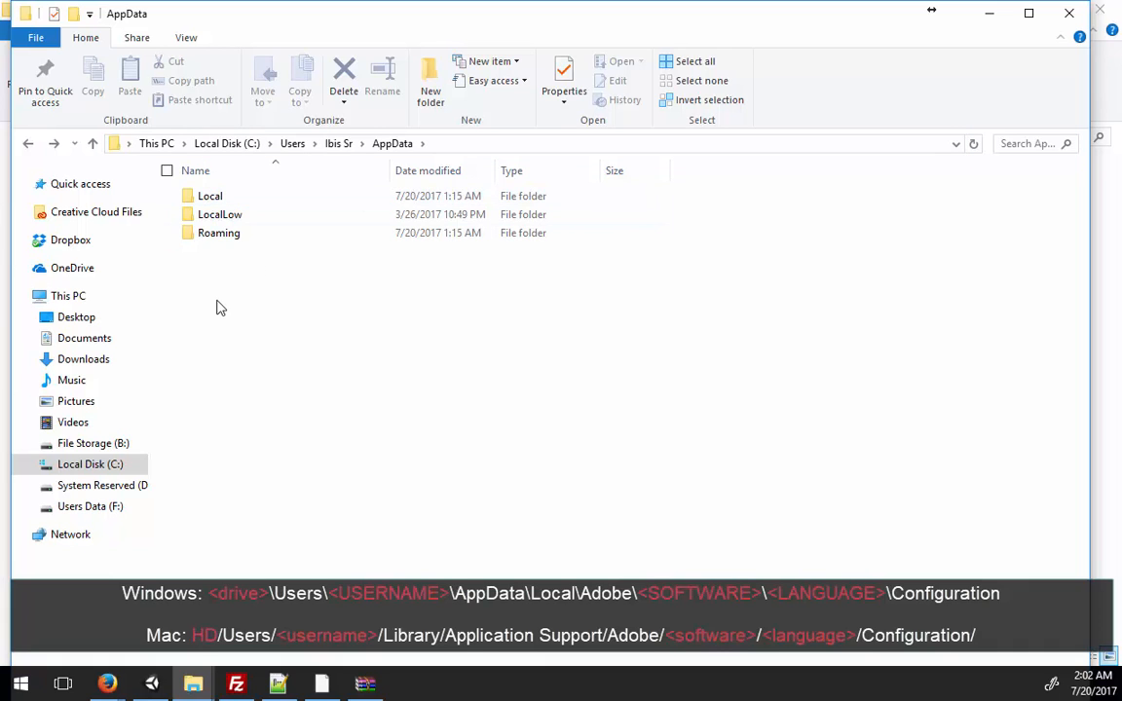
Open the Adobe folder inside AppData\Local and check the installed Animate and Flash version folders
double_click(190, 196)
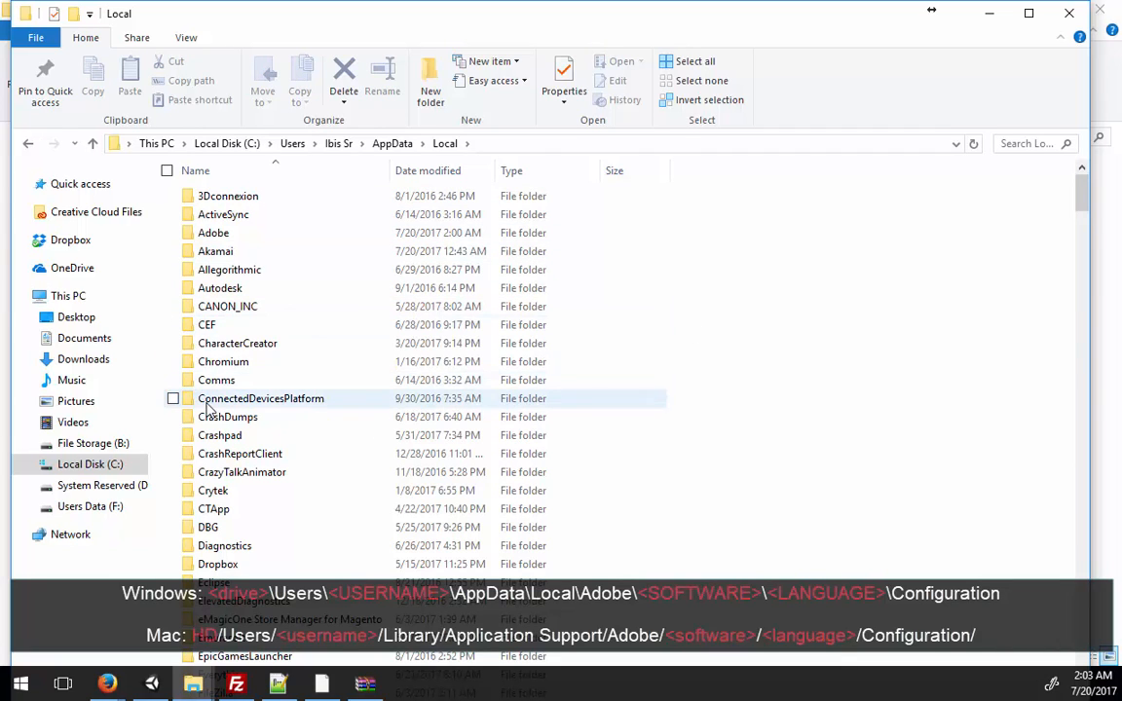
double_click(191, 234)
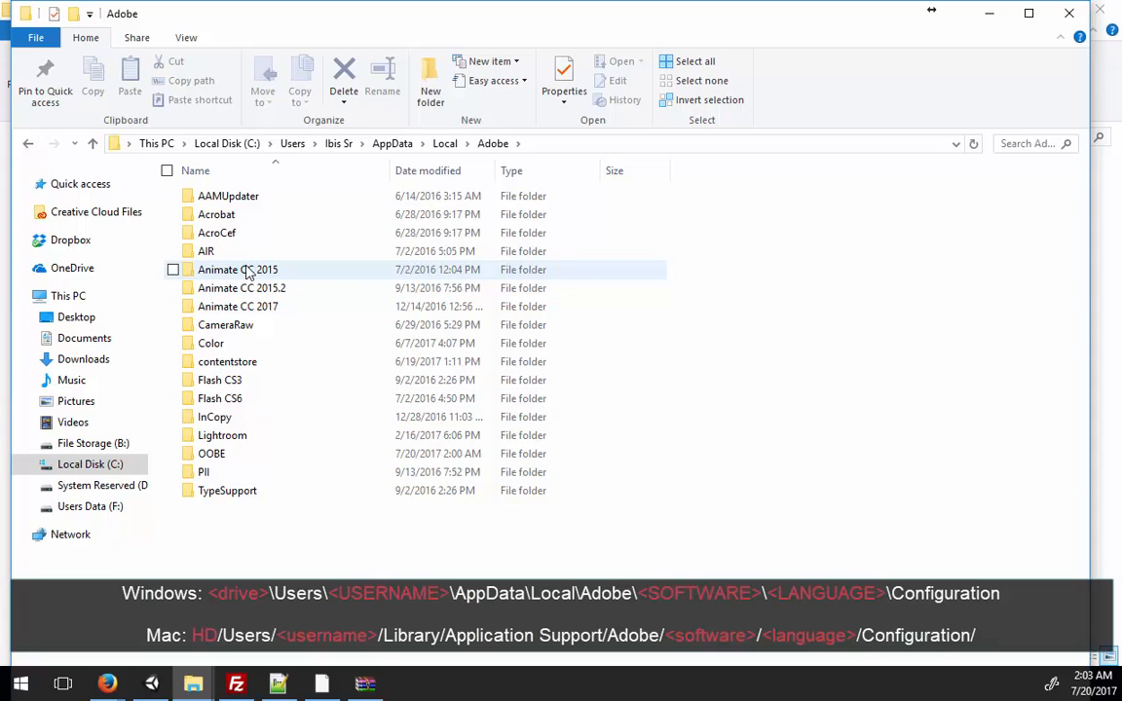
mouse_move(269, 272)
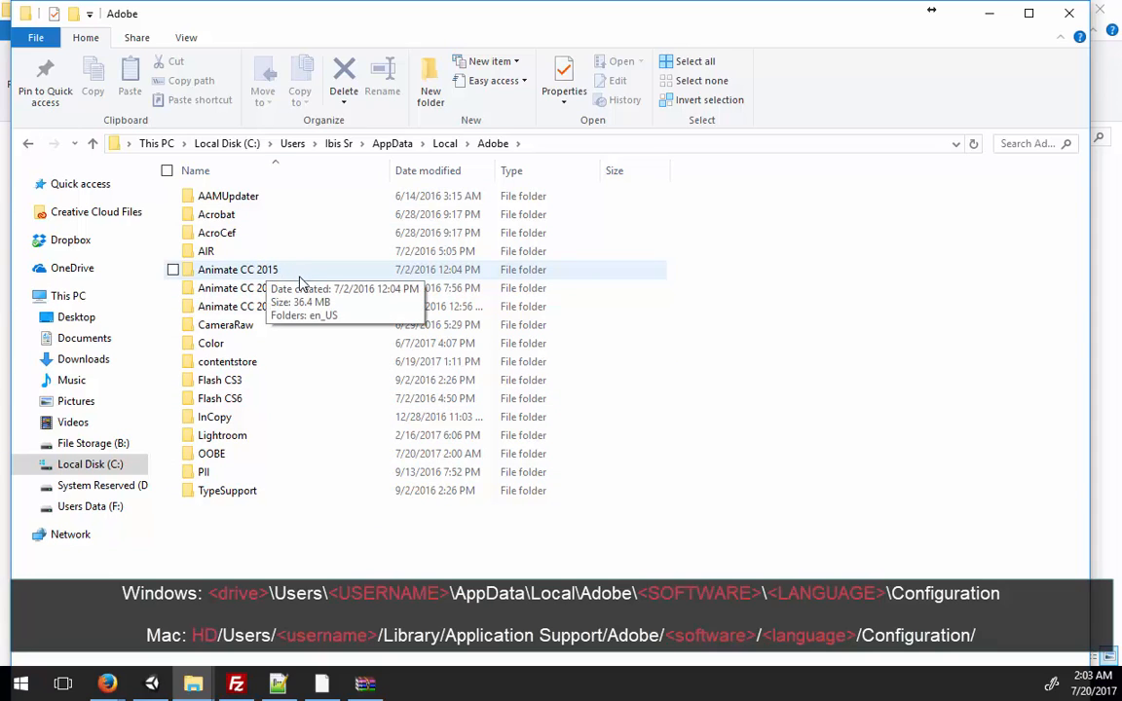
mouse_move(275, 312)
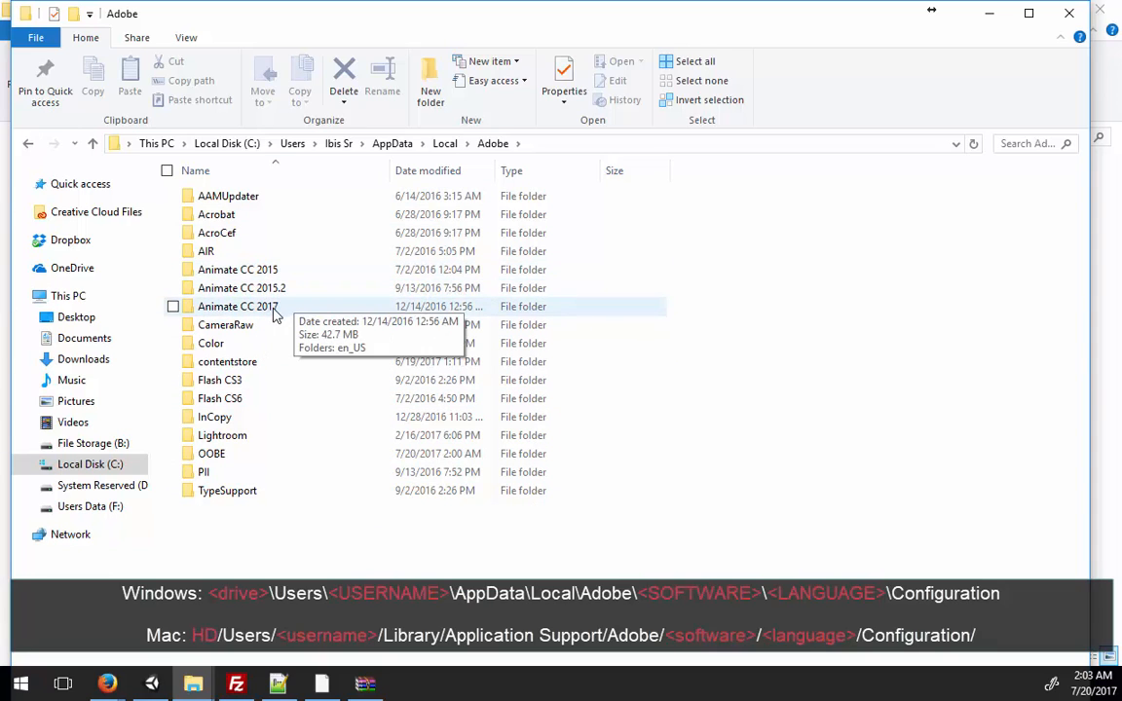
mouse_move(249, 390)
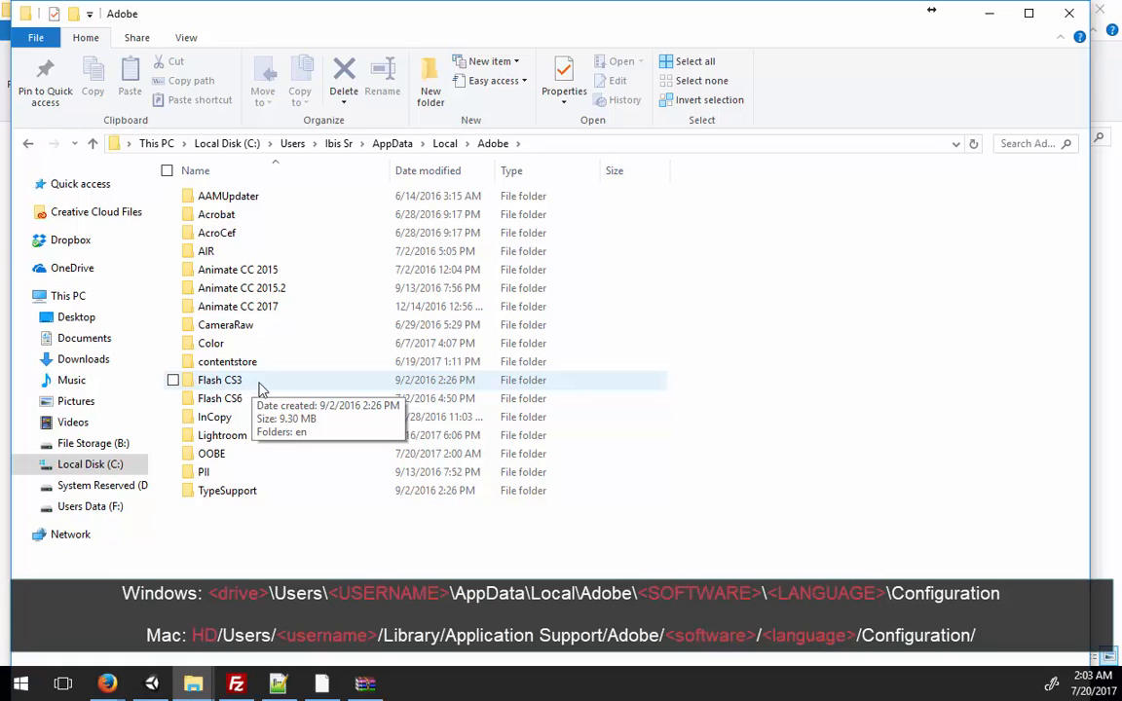
Open the Configuration folder under Animate CC 2017\en_US and look through its contents
double_click(303, 309)
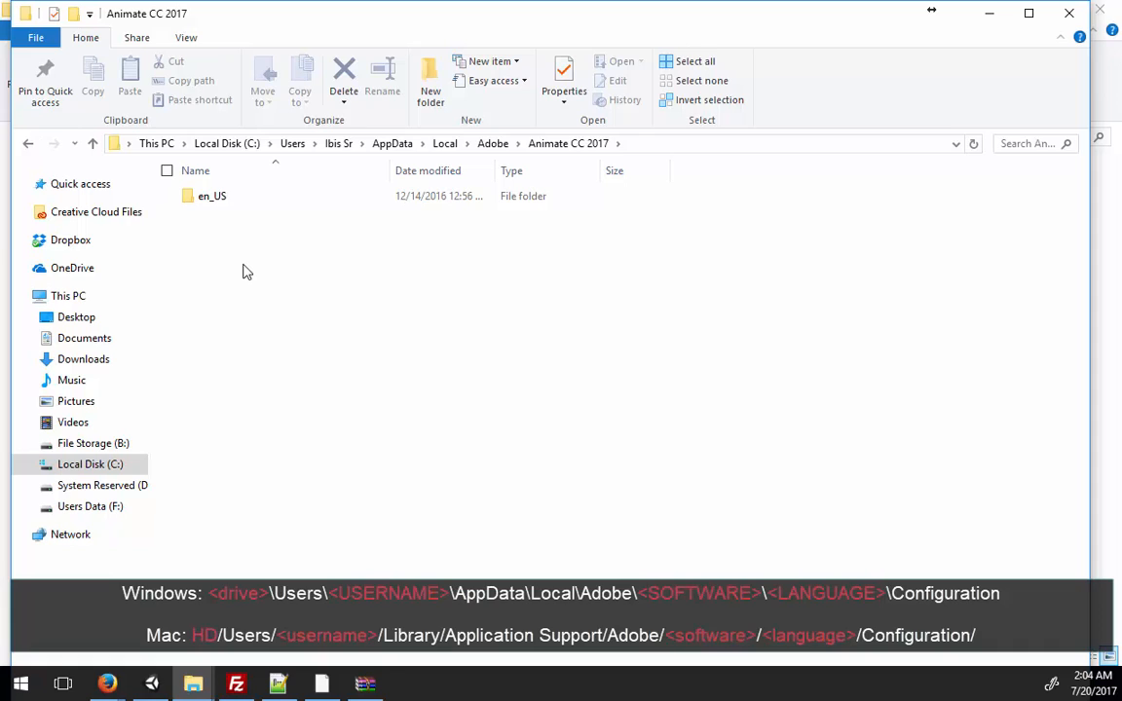
double_click(191, 200)
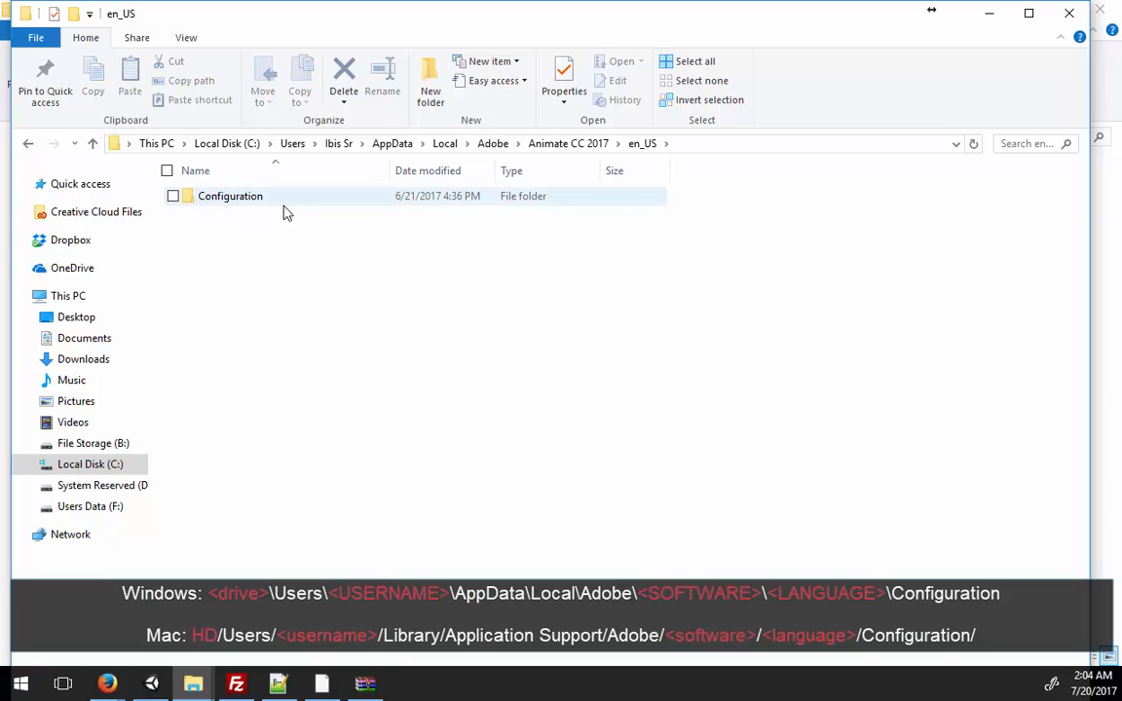
double_click(193, 200)
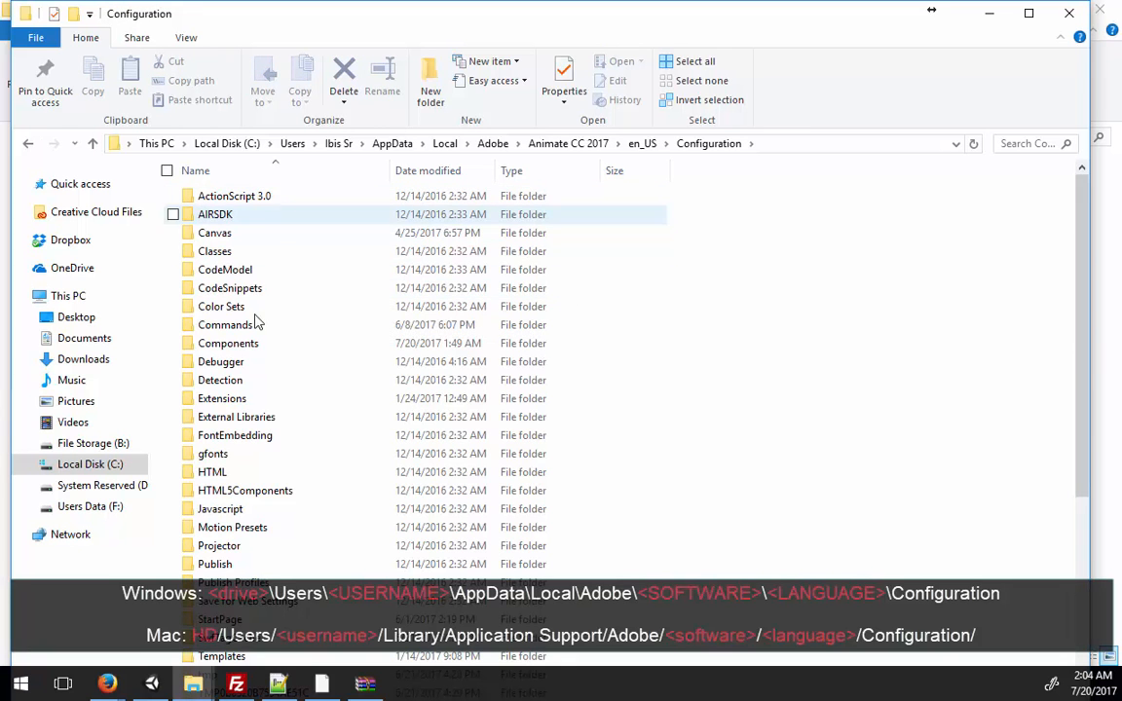
scroll(282, 359, down, 8)
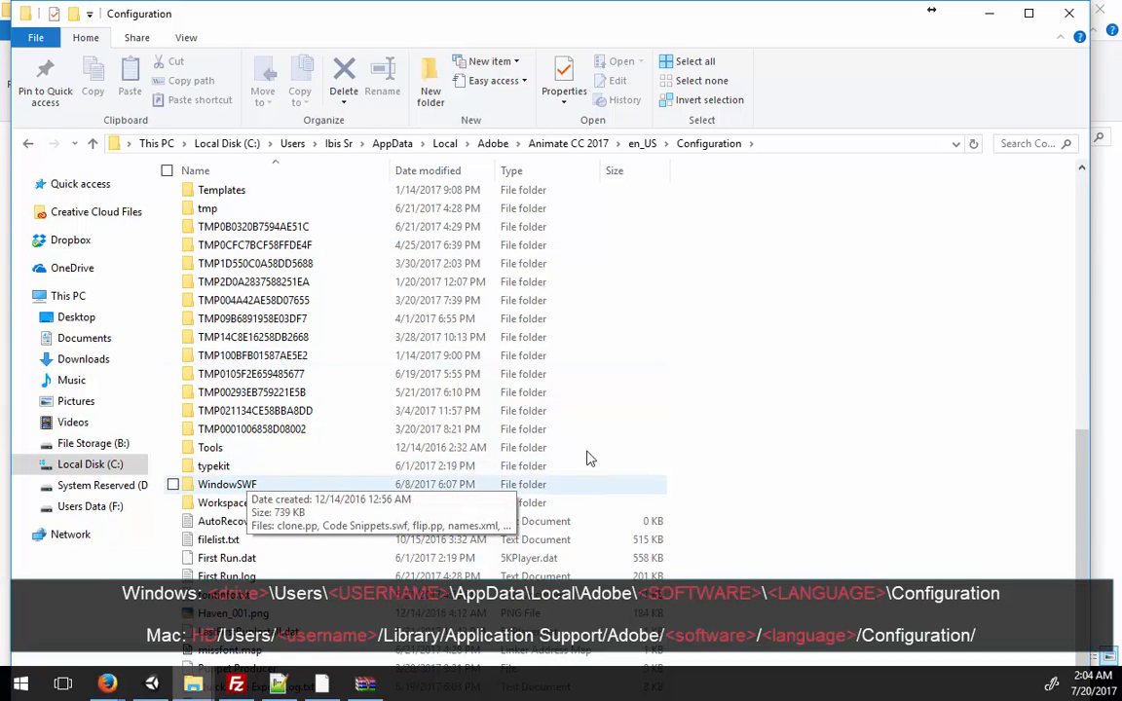
scroll(720, 458, up, 4)
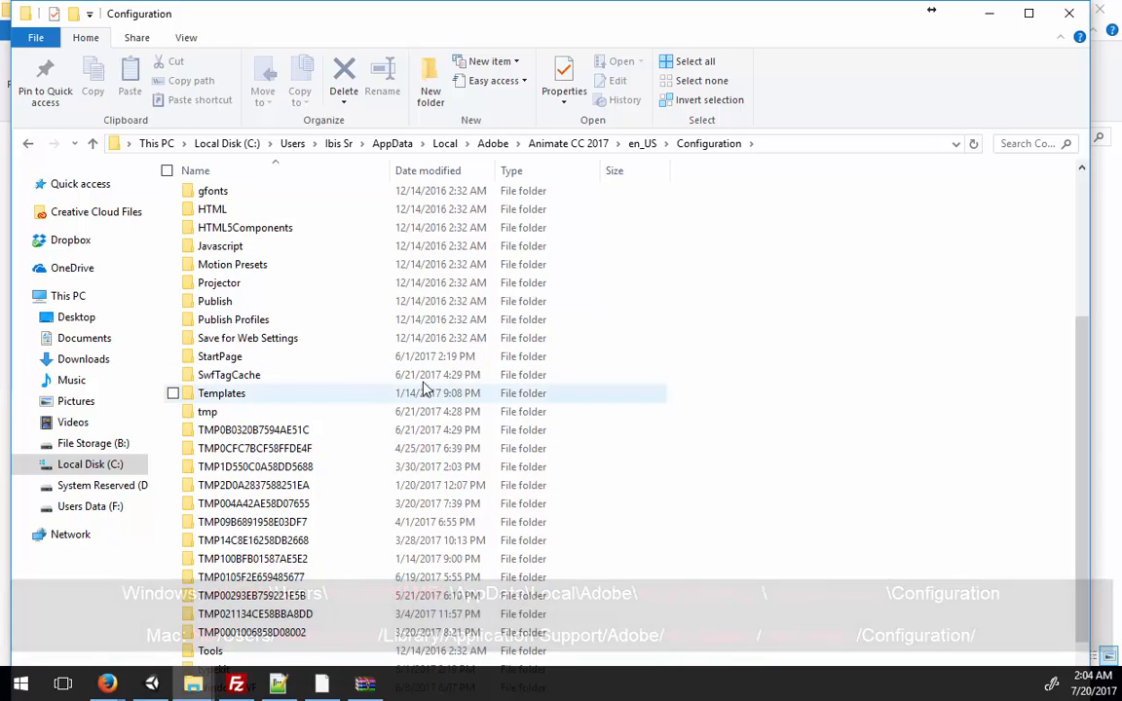
scroll(285, 284, up, 2)
scroll(260, 264, up, 1)
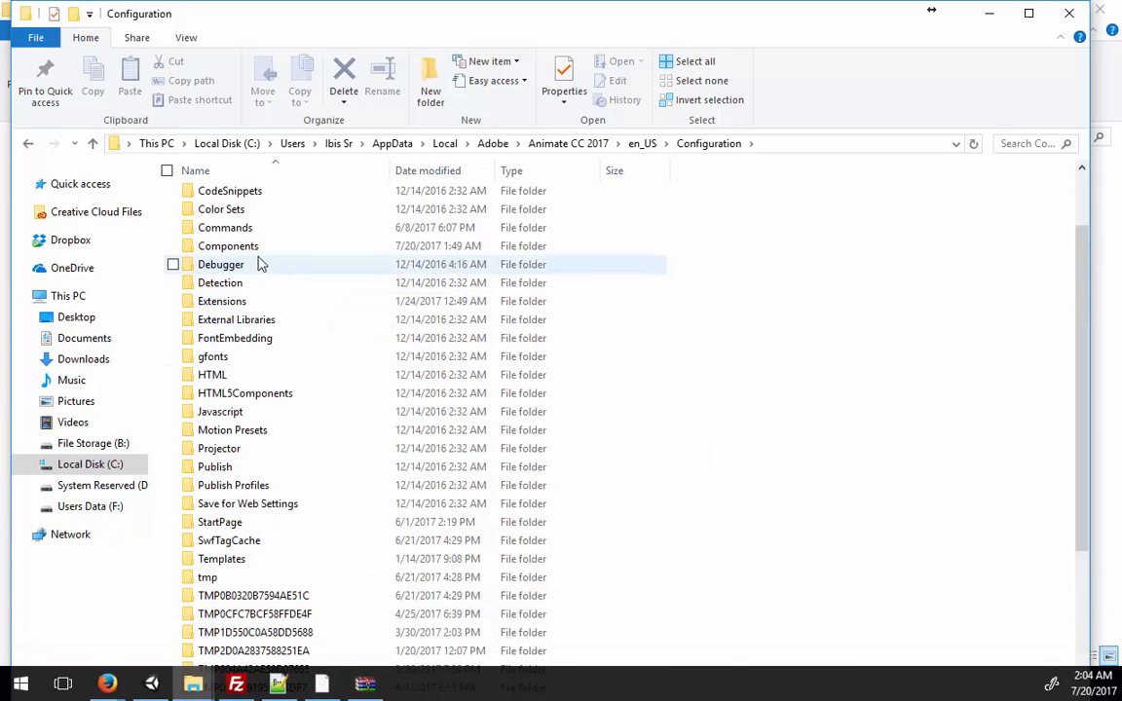
scroll(718, 413, down, 7)
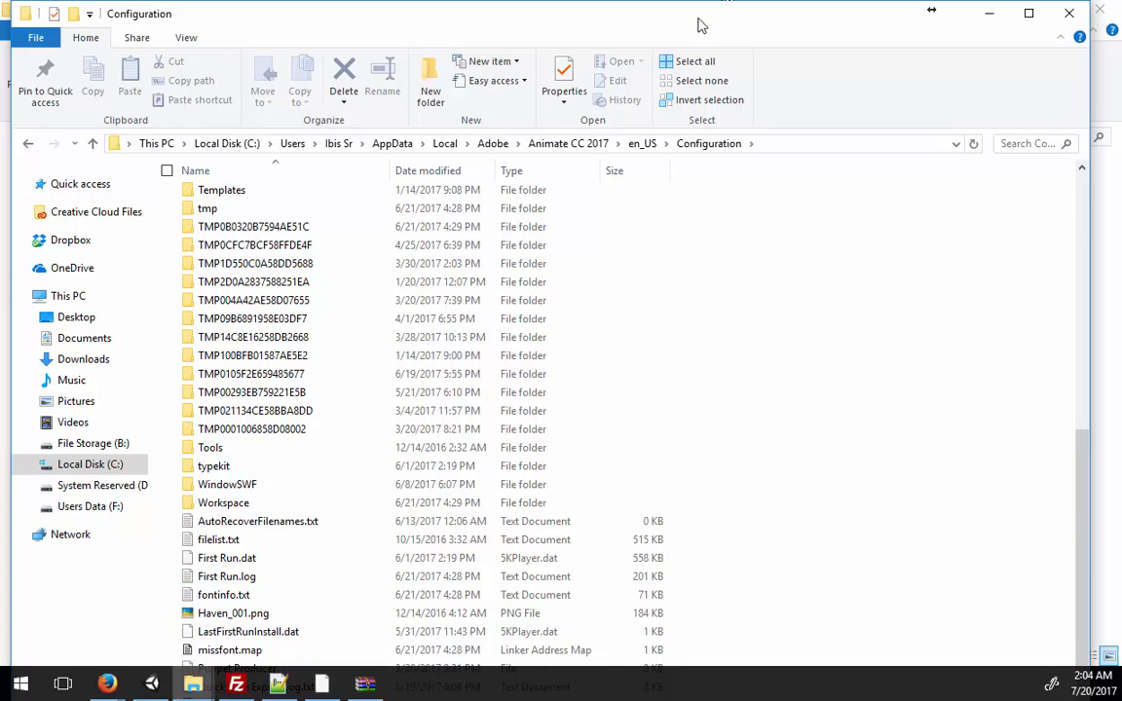
Arrange the Configuration and demo folder windows side by side on the desktop
drag(693, 10, 503, 40)
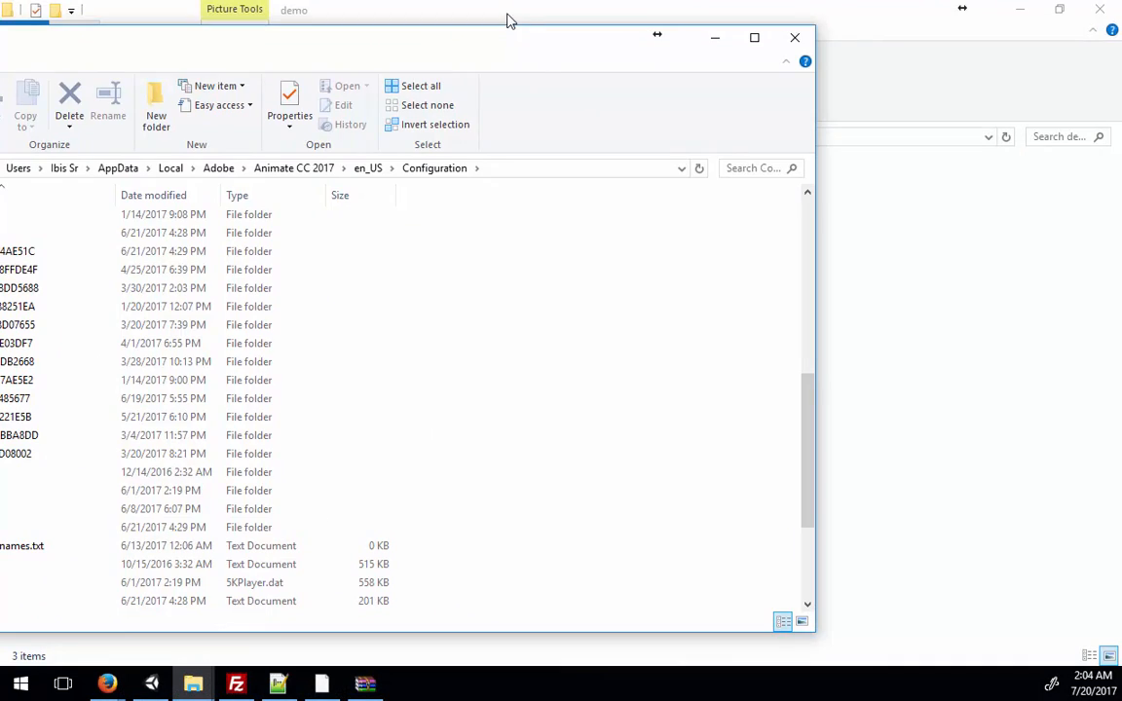
click(416, 20)
drag(416, 20, 882, 94)
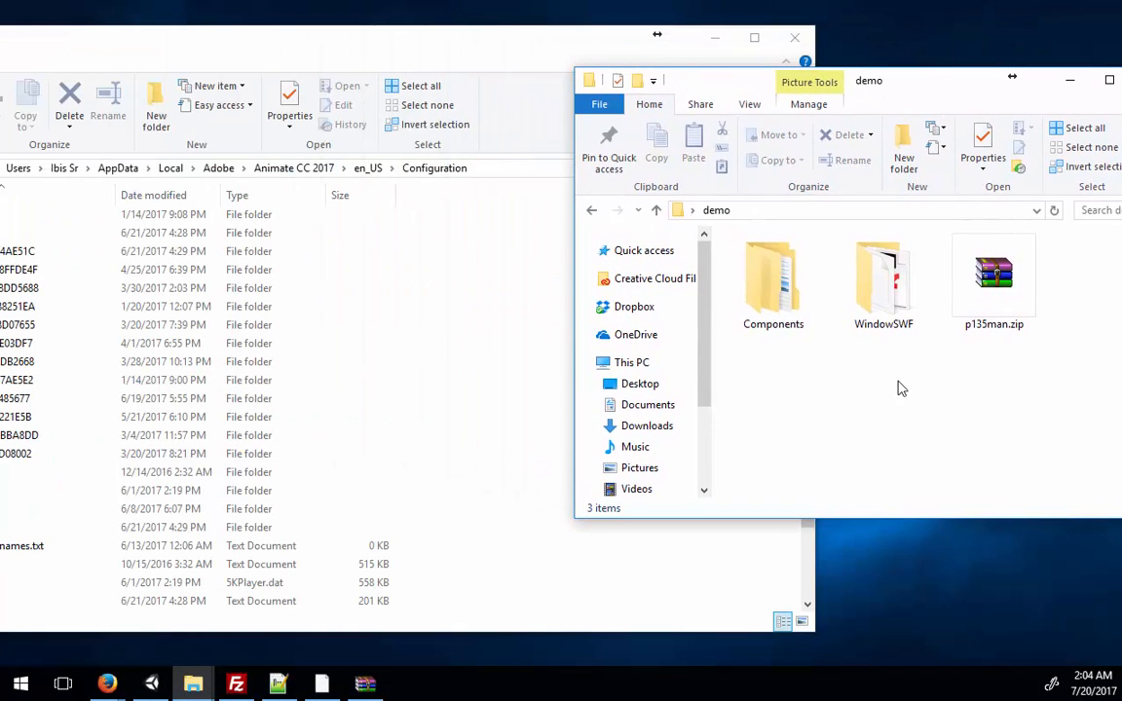
drag(900, 387, 709, 283)
drag(533, 51, 670, 64)
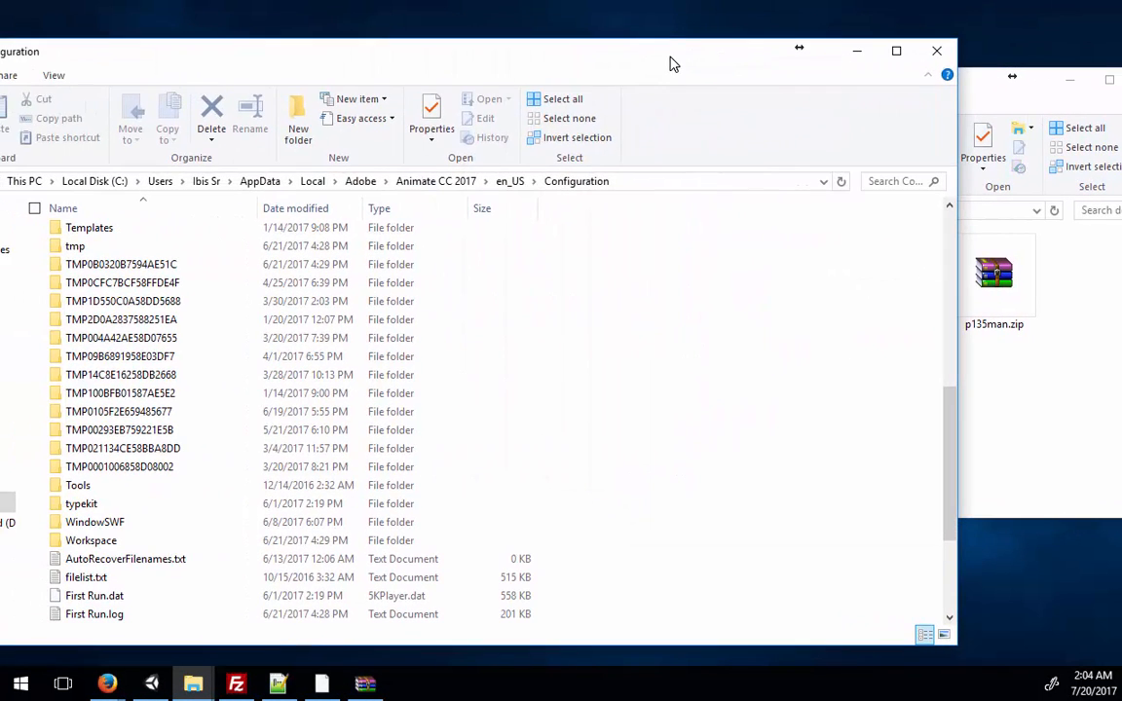
Copy the Components and WindowSWF folders from demo into Configuration, replacing the files in the destination
click(961, 357)
drag(710, 268, 821, 308)
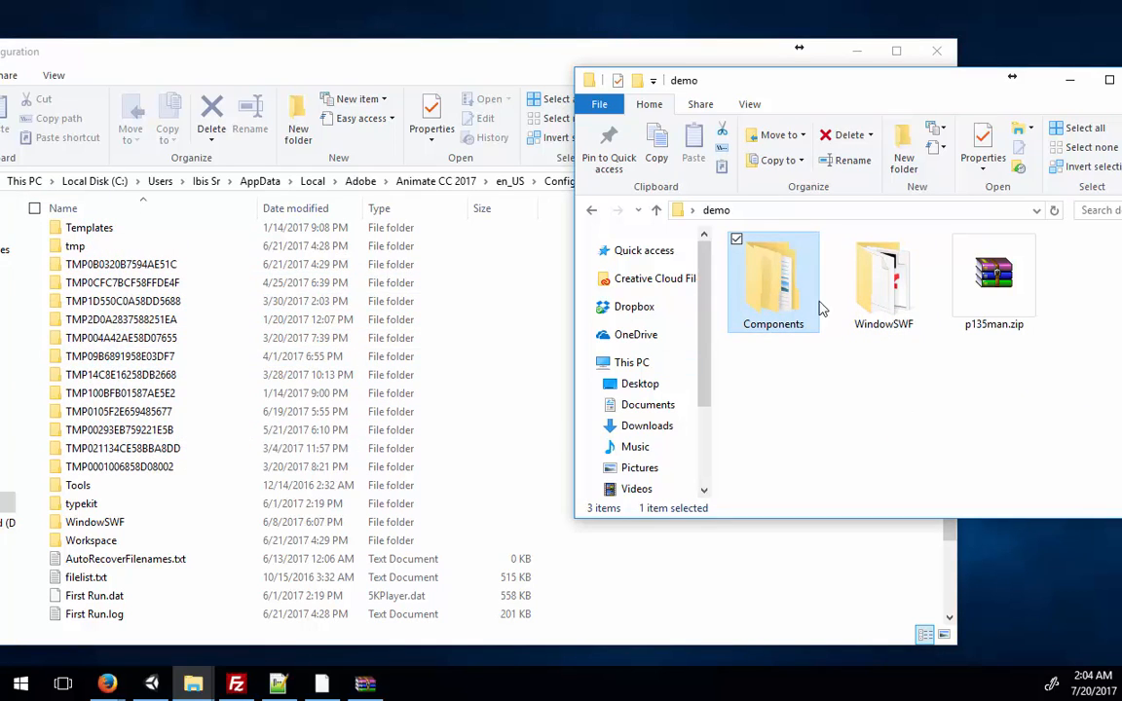
click(473, 55)
scroll(794, 471, down, 2)
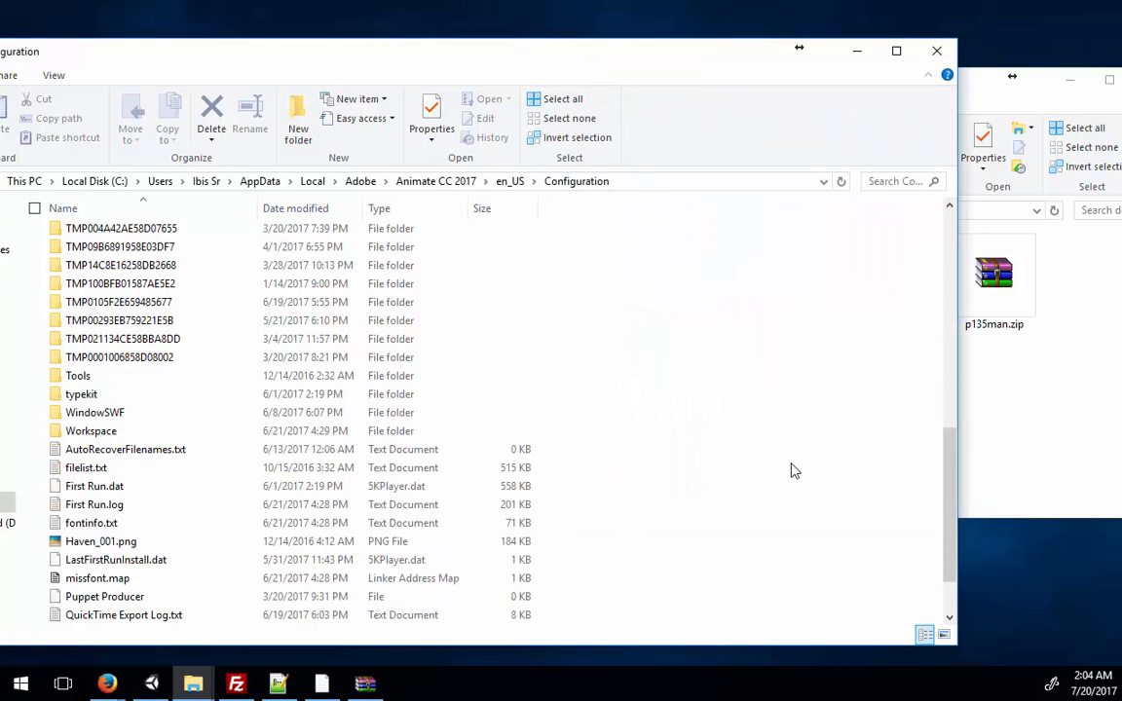
scroll(794, 472, down, 2)
click(1021, 430)
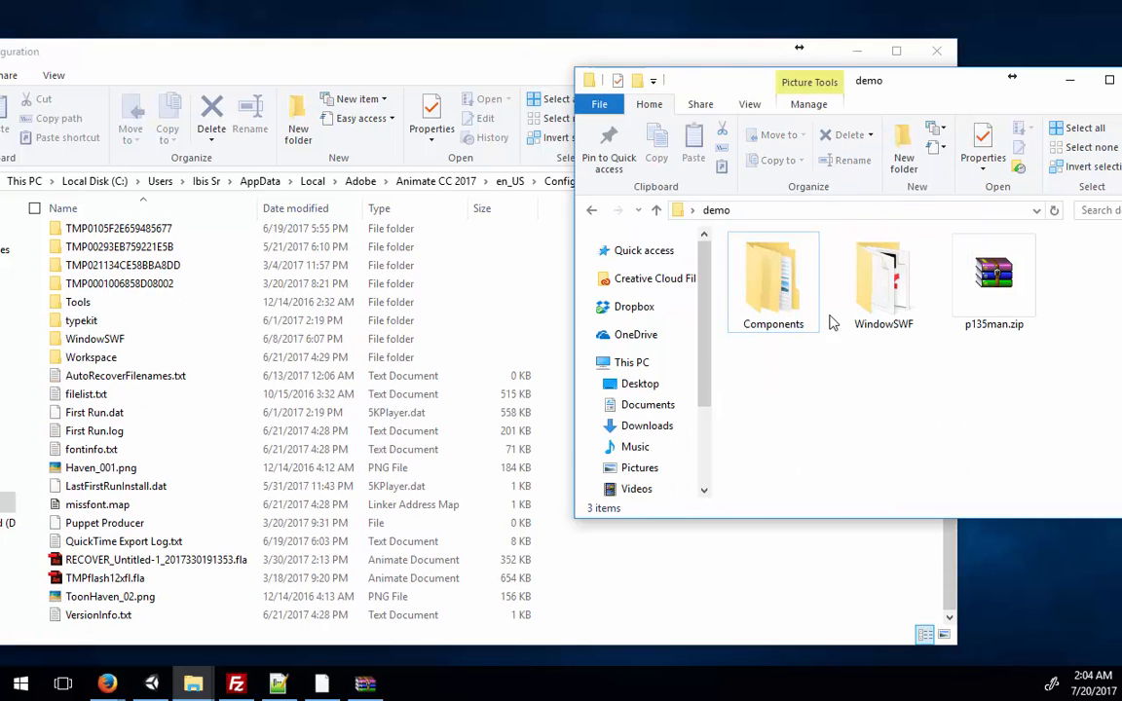
drag(853, 417, 716, 233)
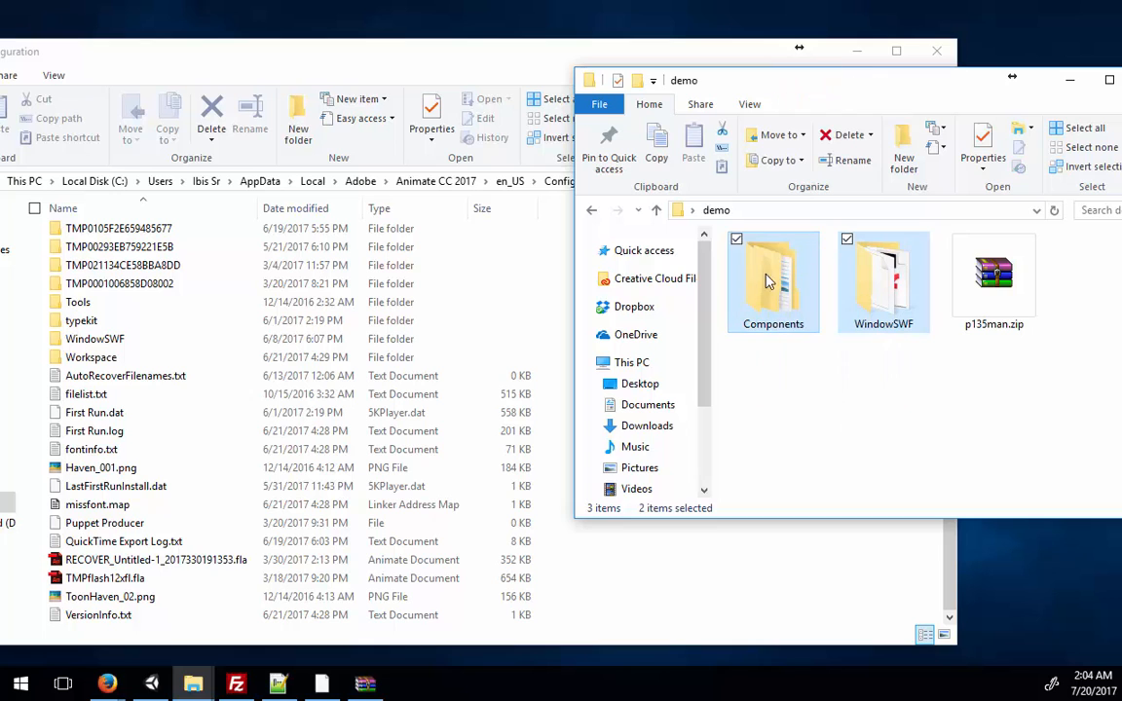
drag(765, 277, 623, 596)
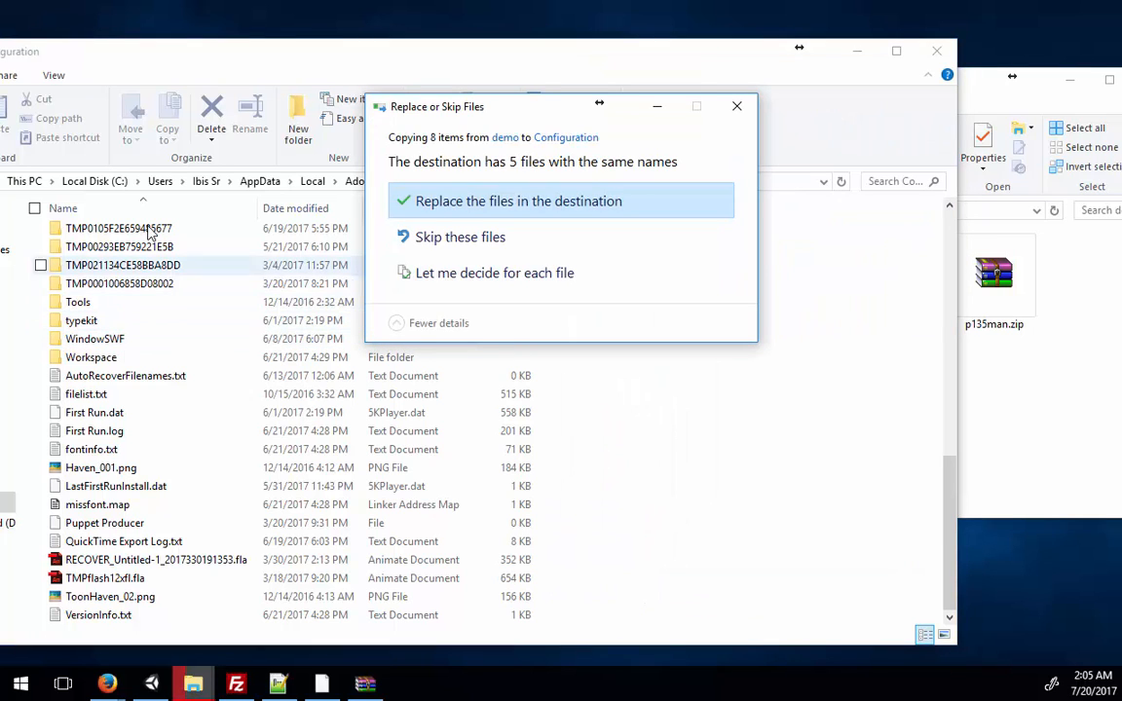
click(622, 204)
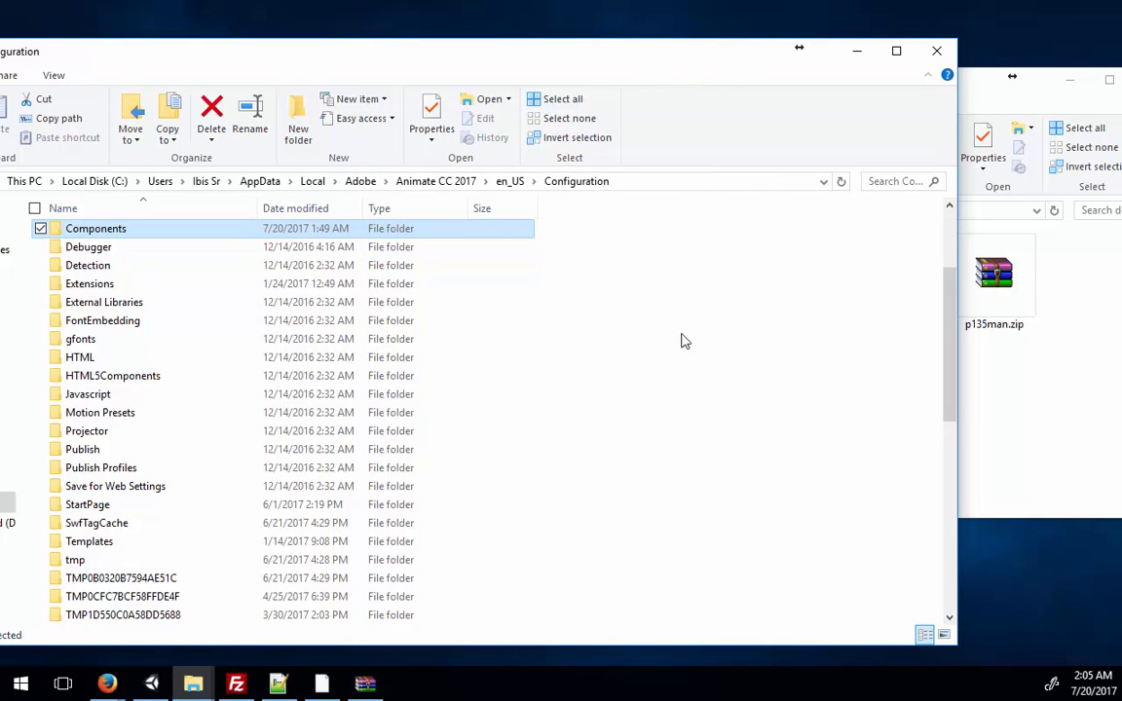
Open the Components folder inside Configuration to check the copied files
scroll(667, 360, up, 1)
click(1030, 392)
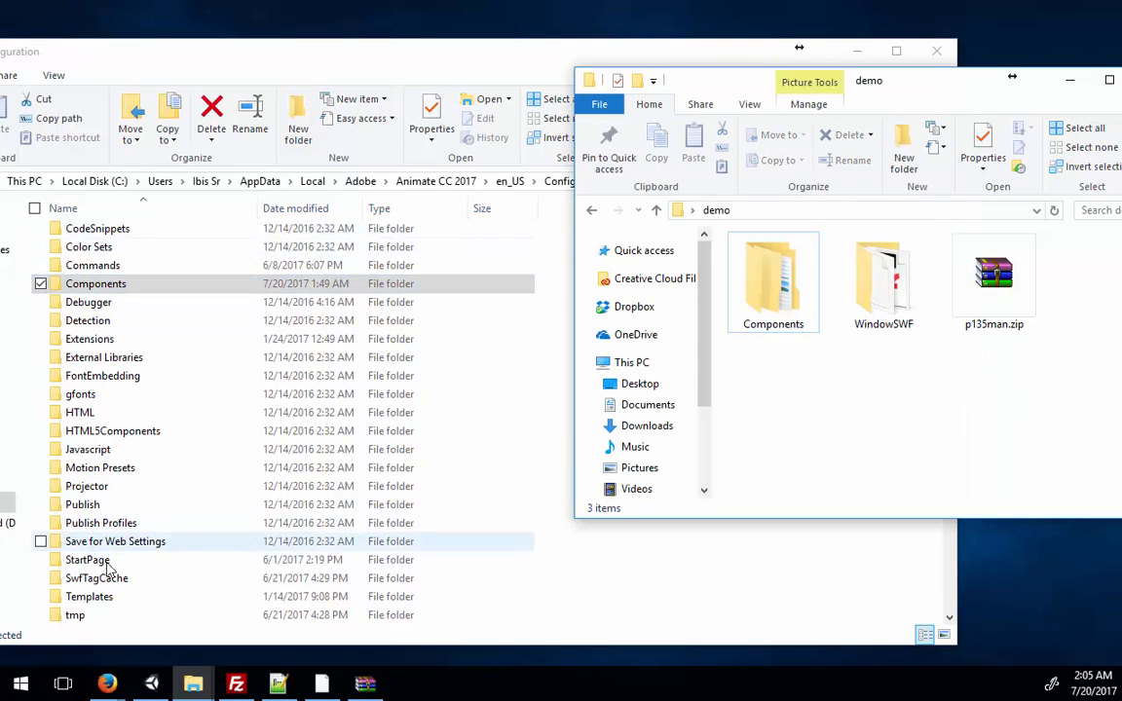
double_click(59, 286)
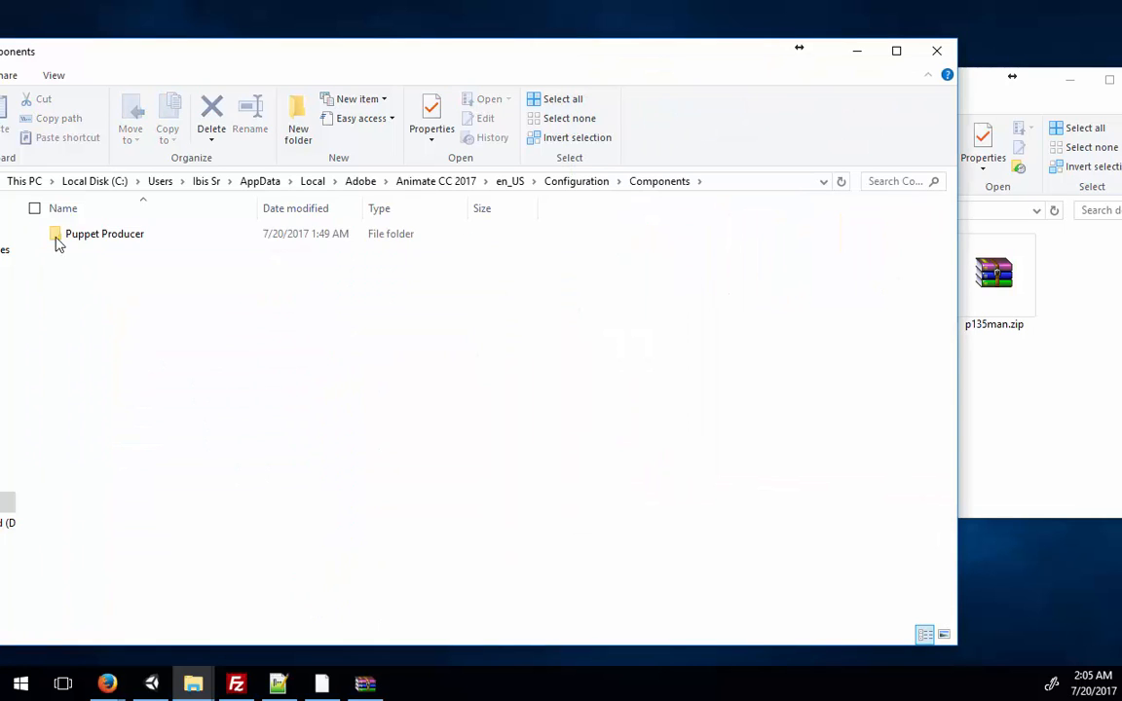
Check the contents of the Puppet Producer folder inside Components and return to the Configuration folder
double_click(61, 238)
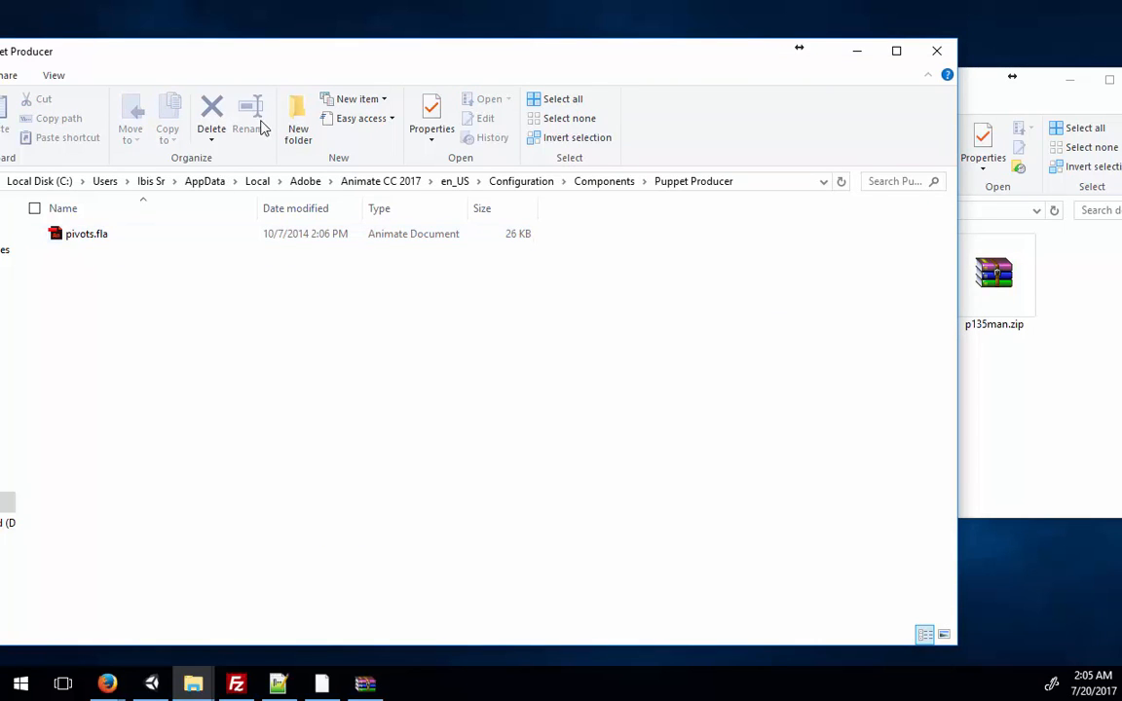
drag(258, 60, 409, 57)
click(46, 179)
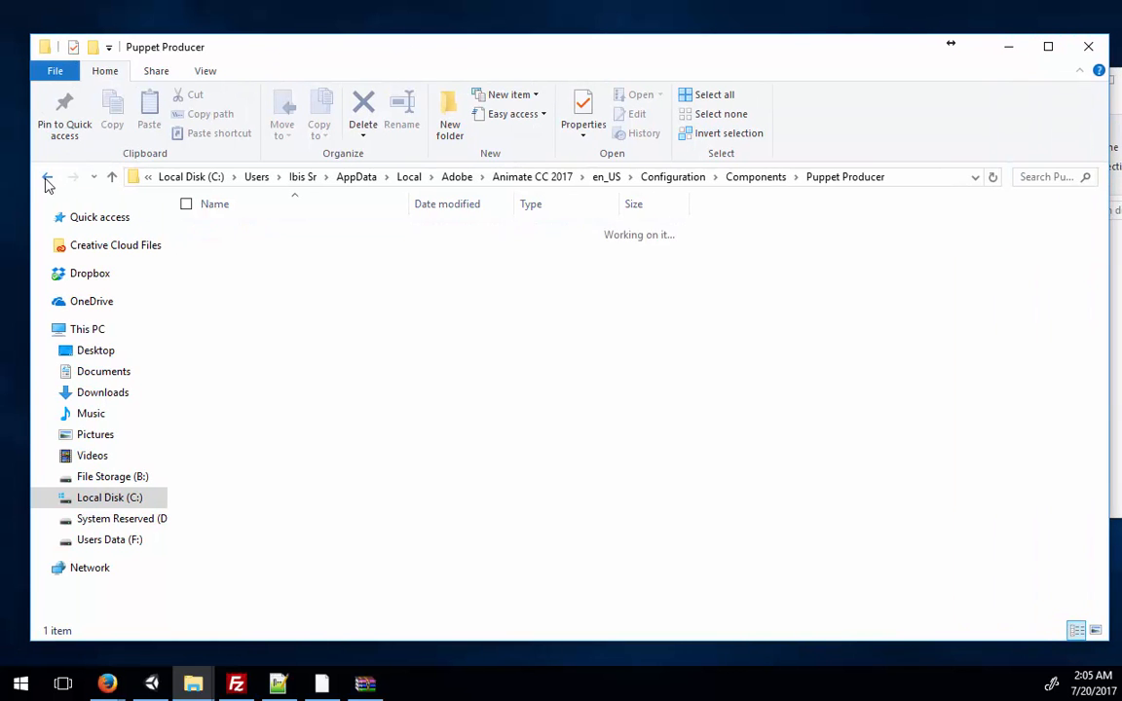
click(45, 177)
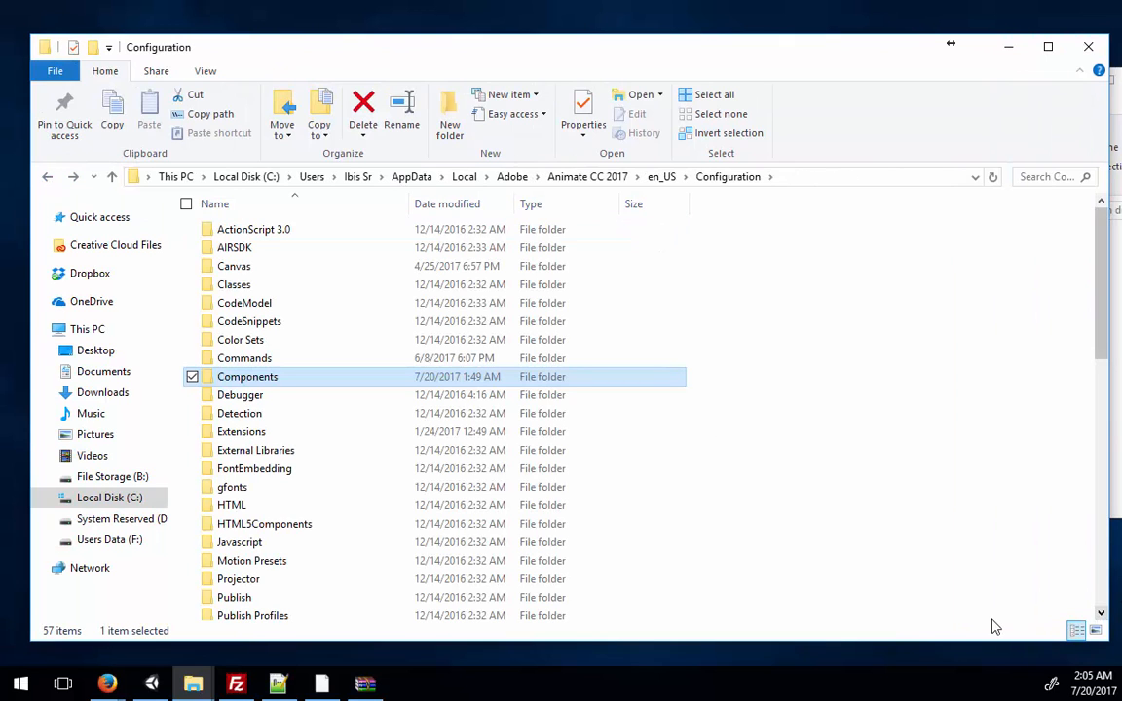
Open the WindowSWF folder inside Configuration to check the copied files, and return to Configuration
click(827, 521)
scroll(744, 526, down, 4)
scroll(422, 538, down, 4)
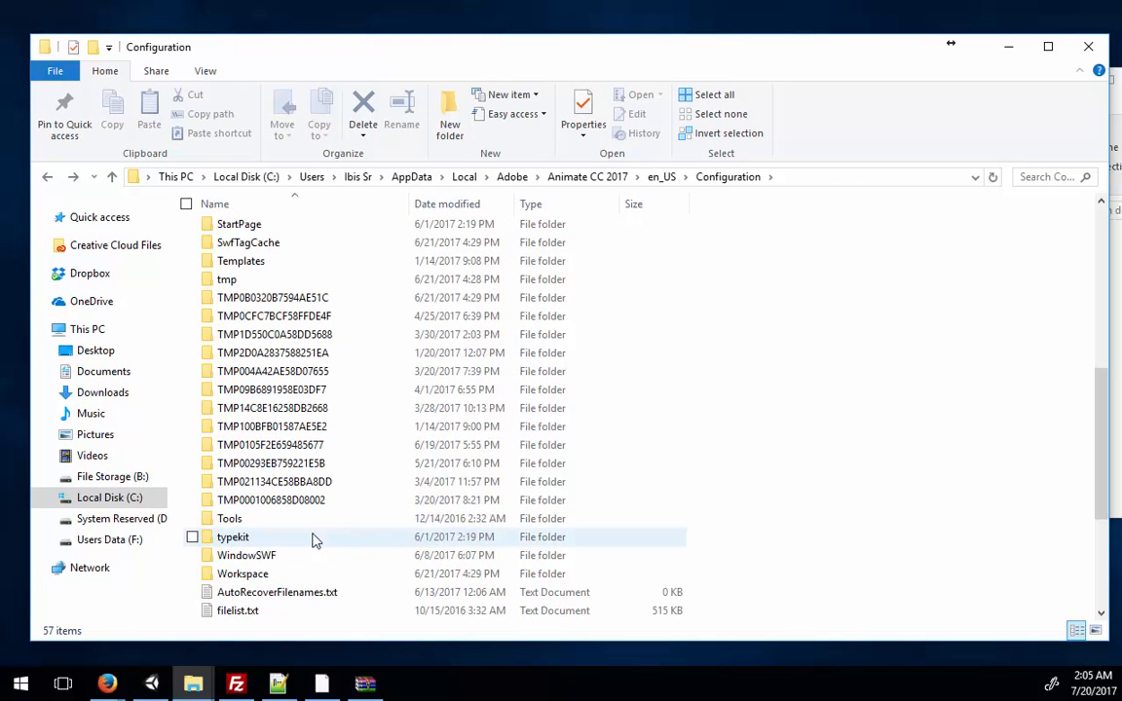
double_click(223, 556)
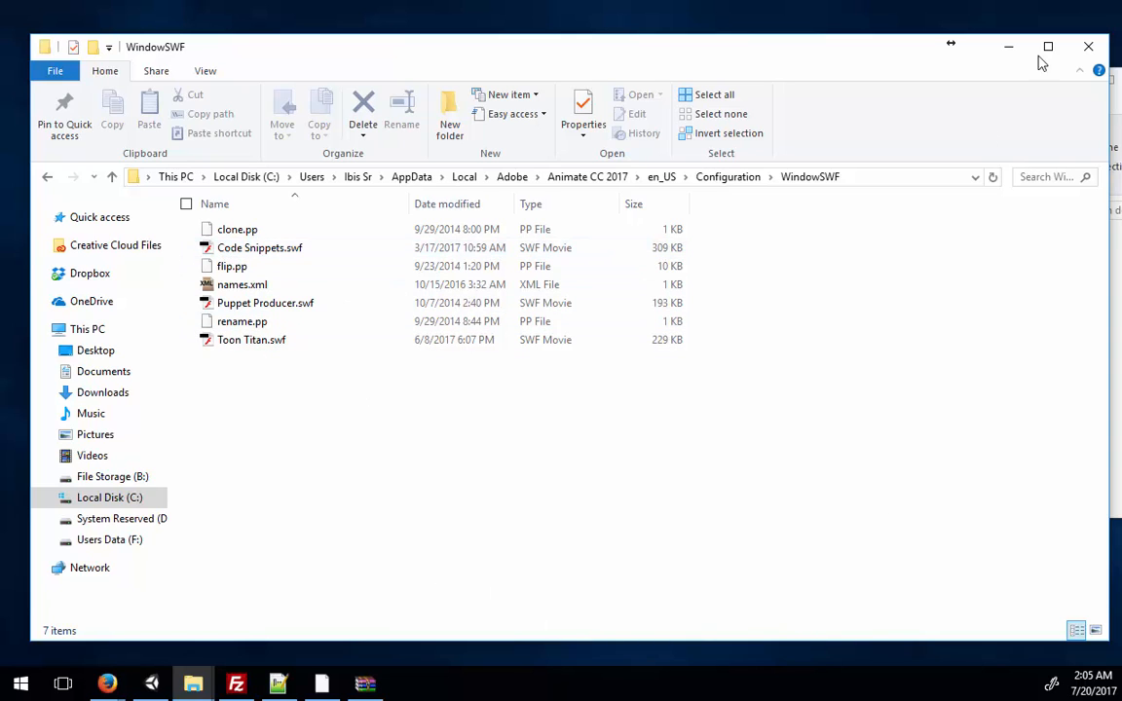
click(48, 177)
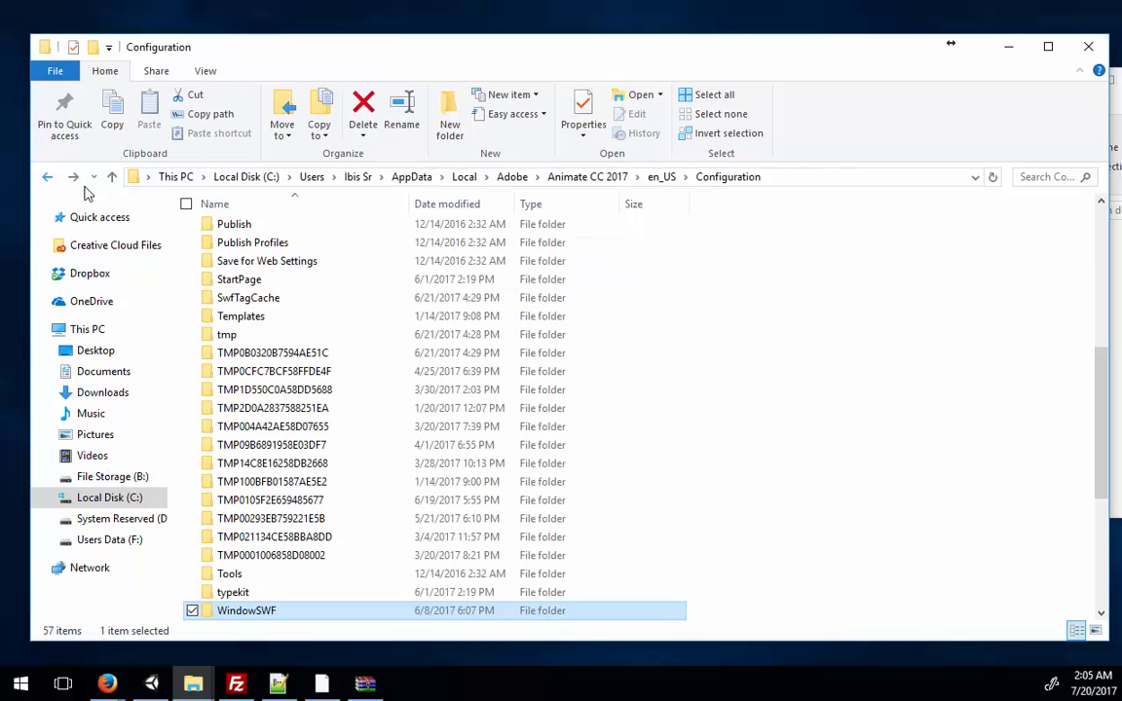
Launch Adobe Animate CC 2017 and create a new ActionScript 3.0 document with the default settings
click(21, 684)
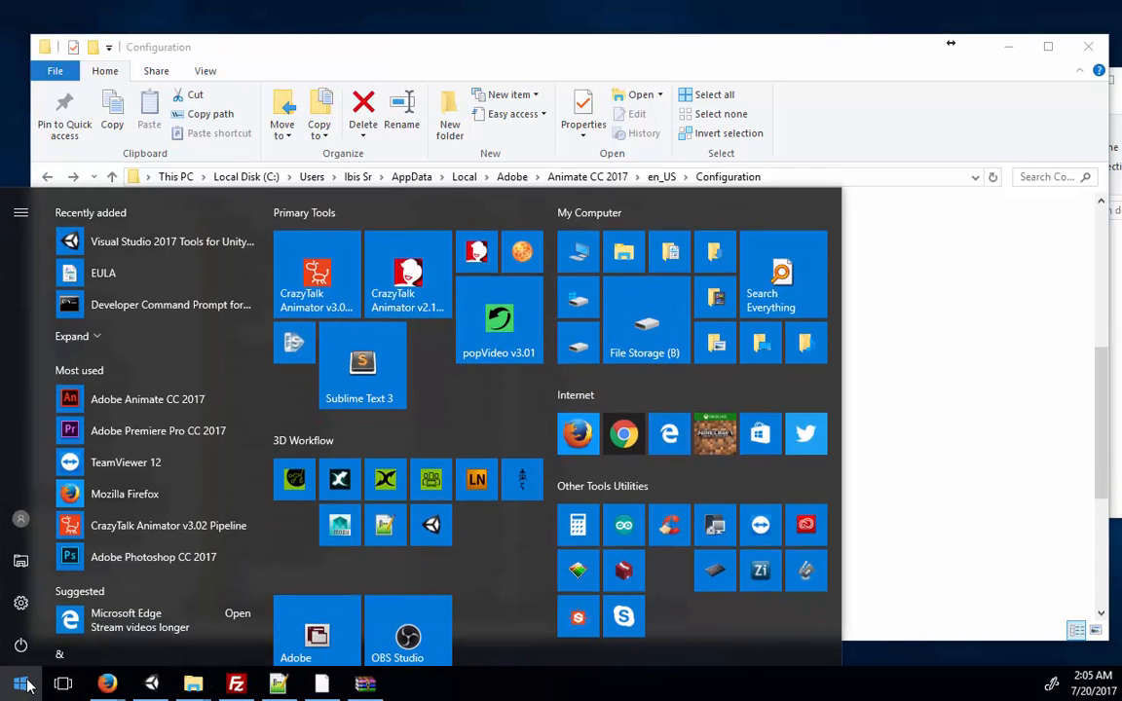
text(ani)
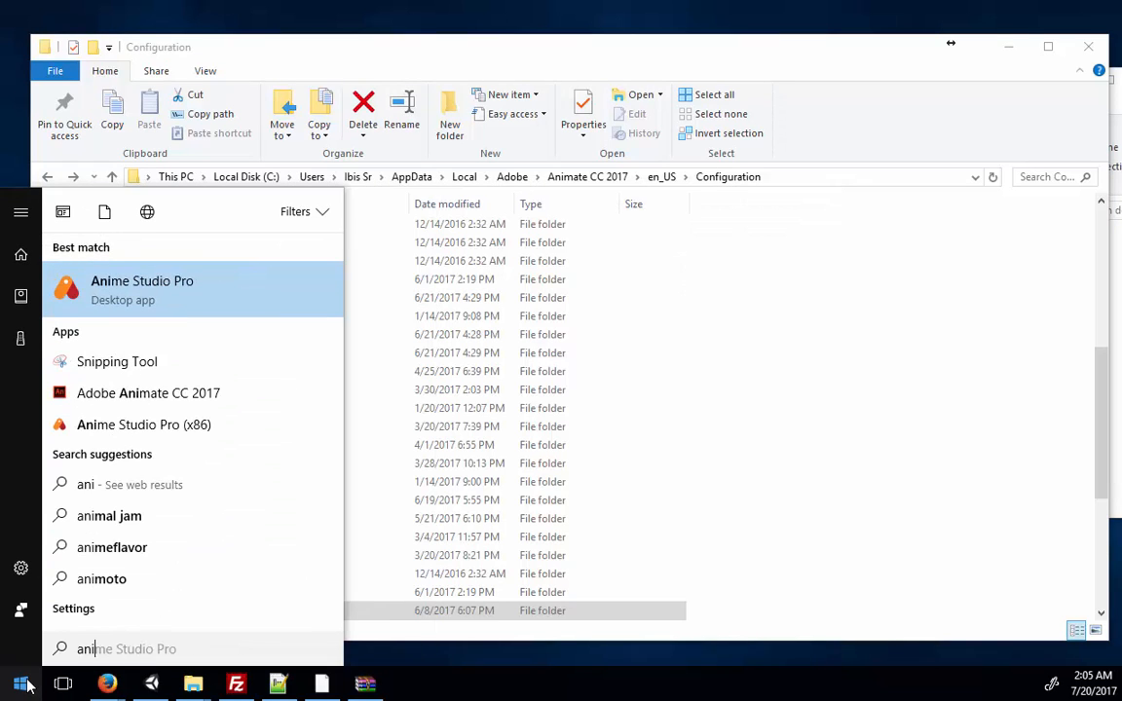
click(227, 395)
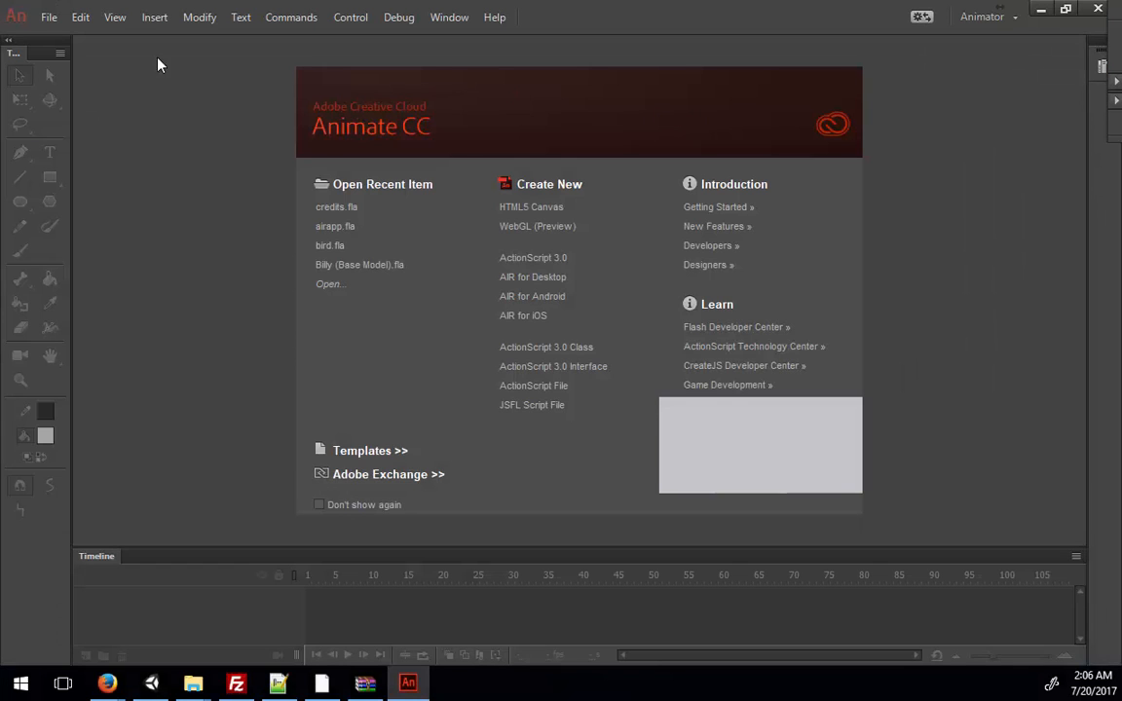
click(56, 20)
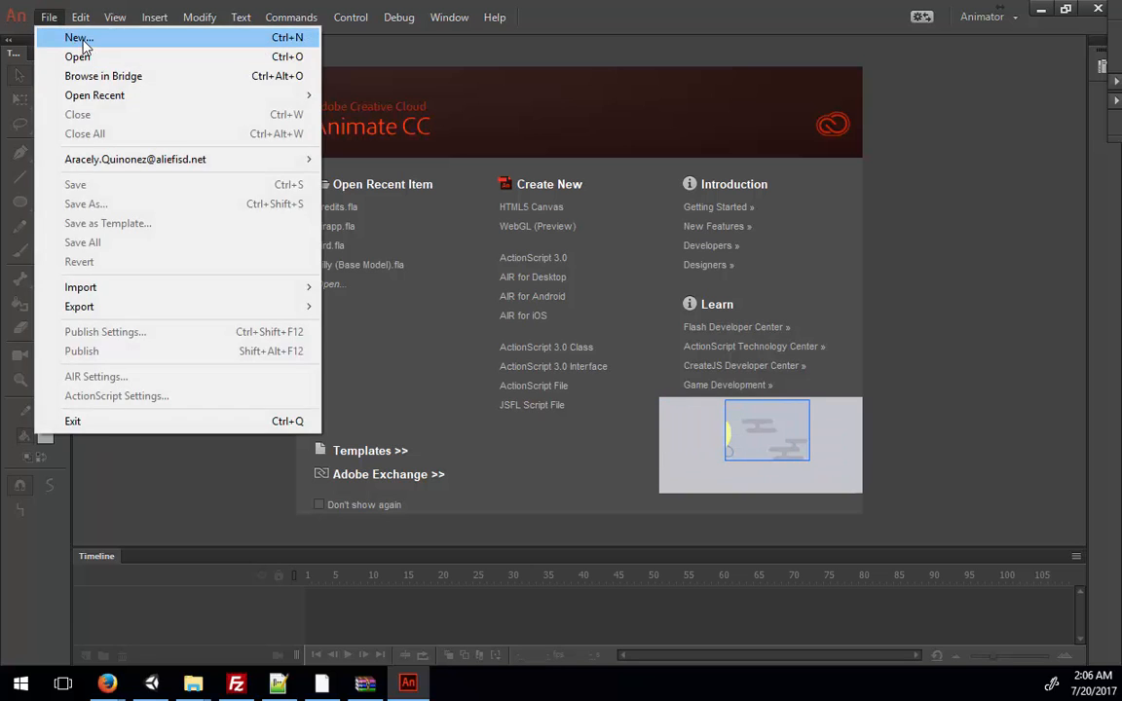
click(81, 41)
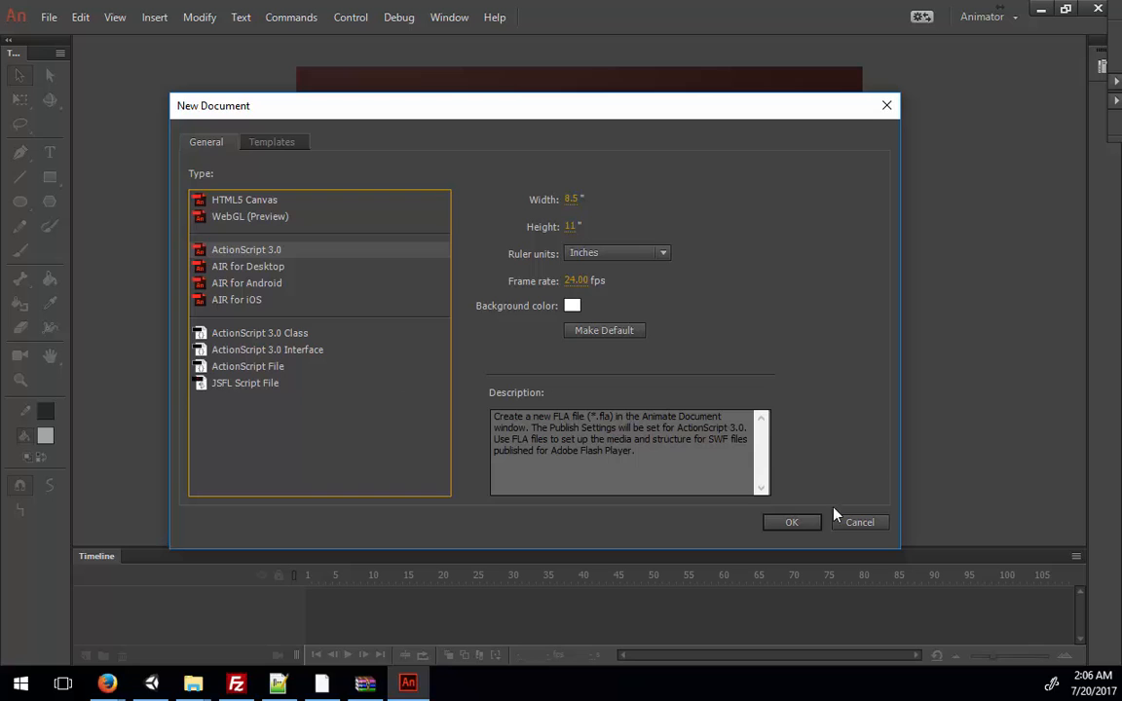
click(810, 523)
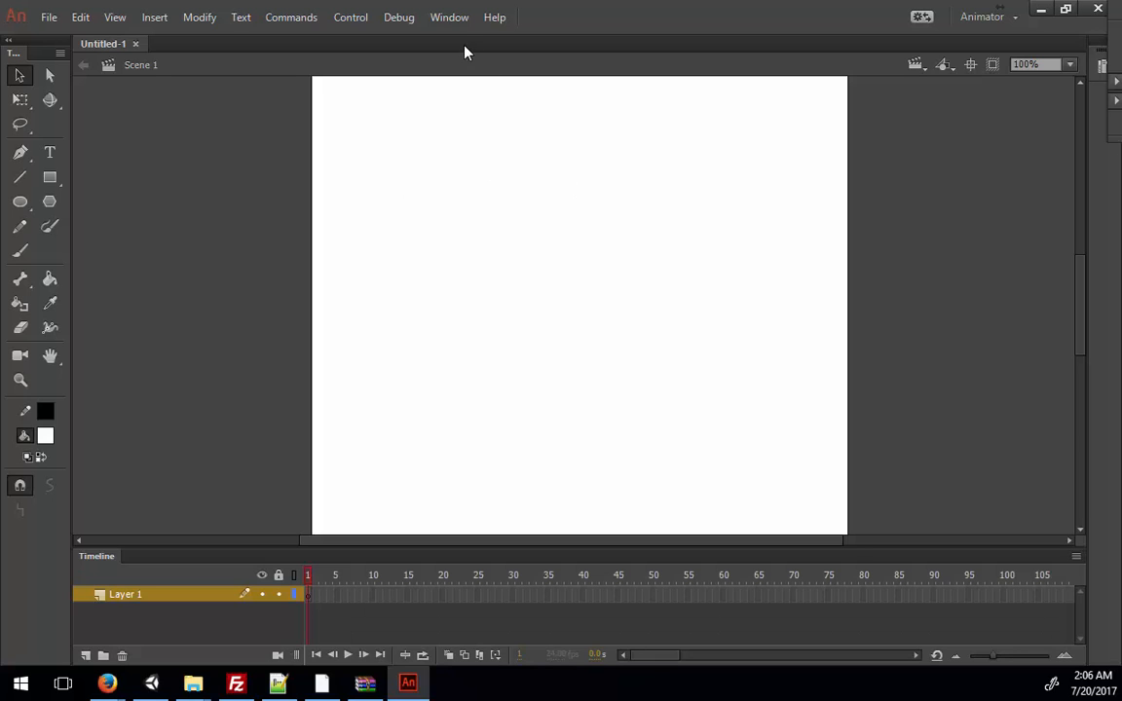
Open the Puppet Producer extension panel in the new document
click(450, 18)
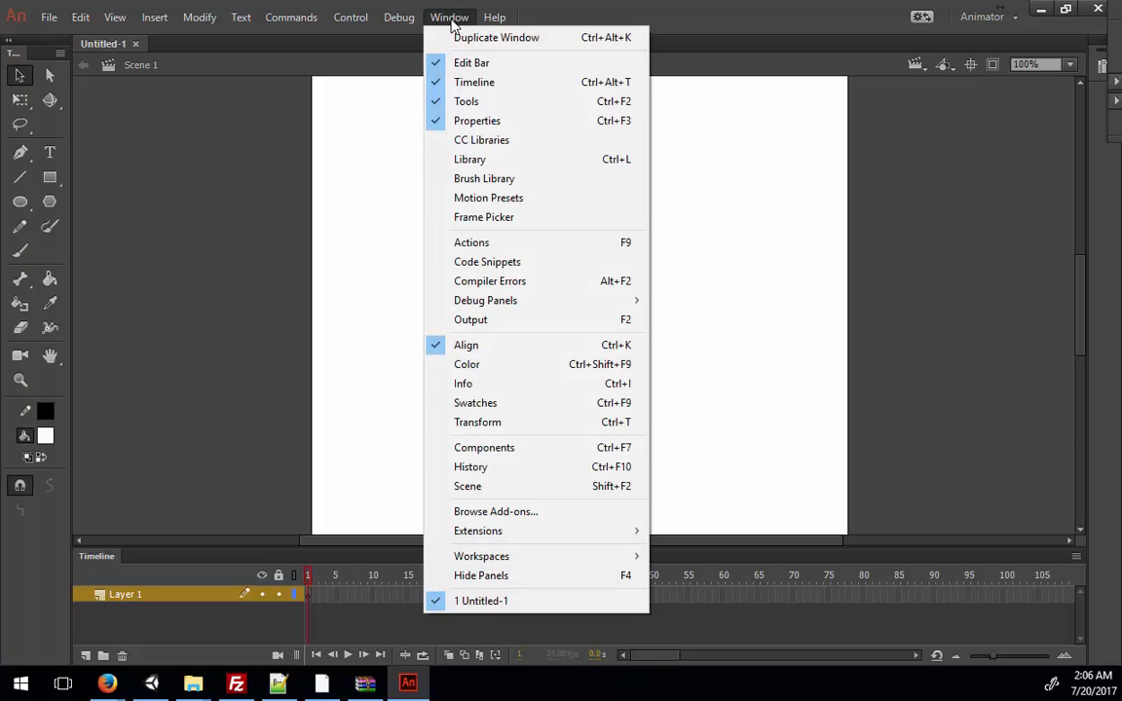
mouse_move(495, 18)
mouse_move(451, 17)
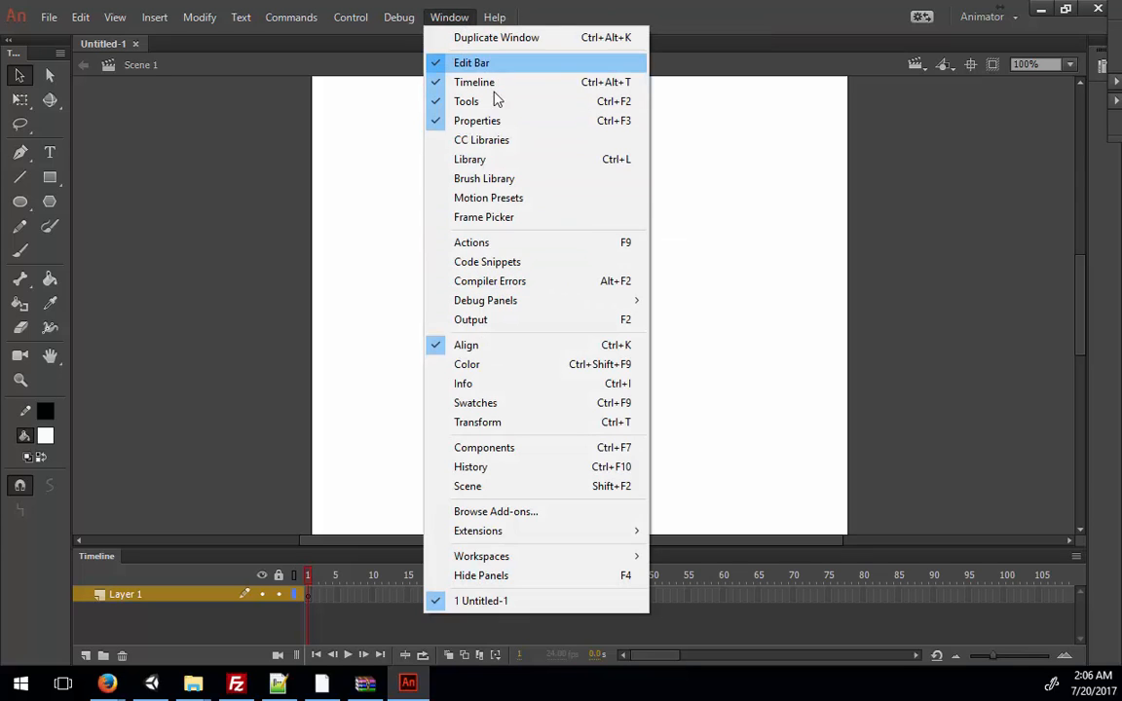
mouse_move(508, 533)
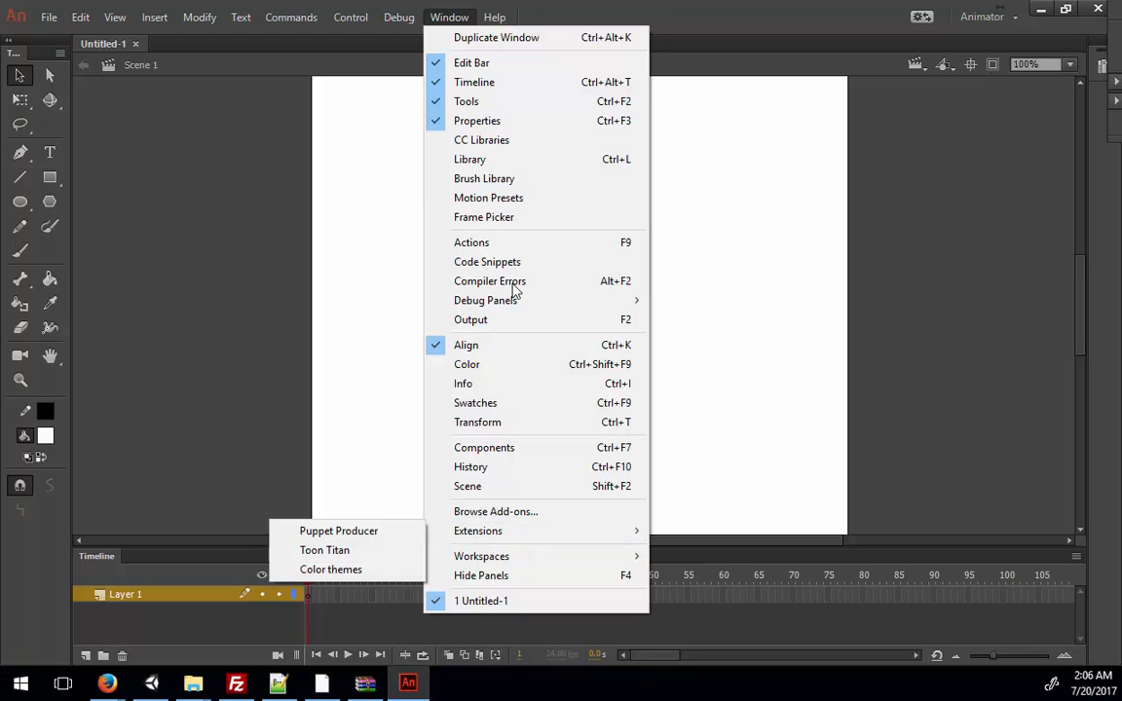
click(338, 533)
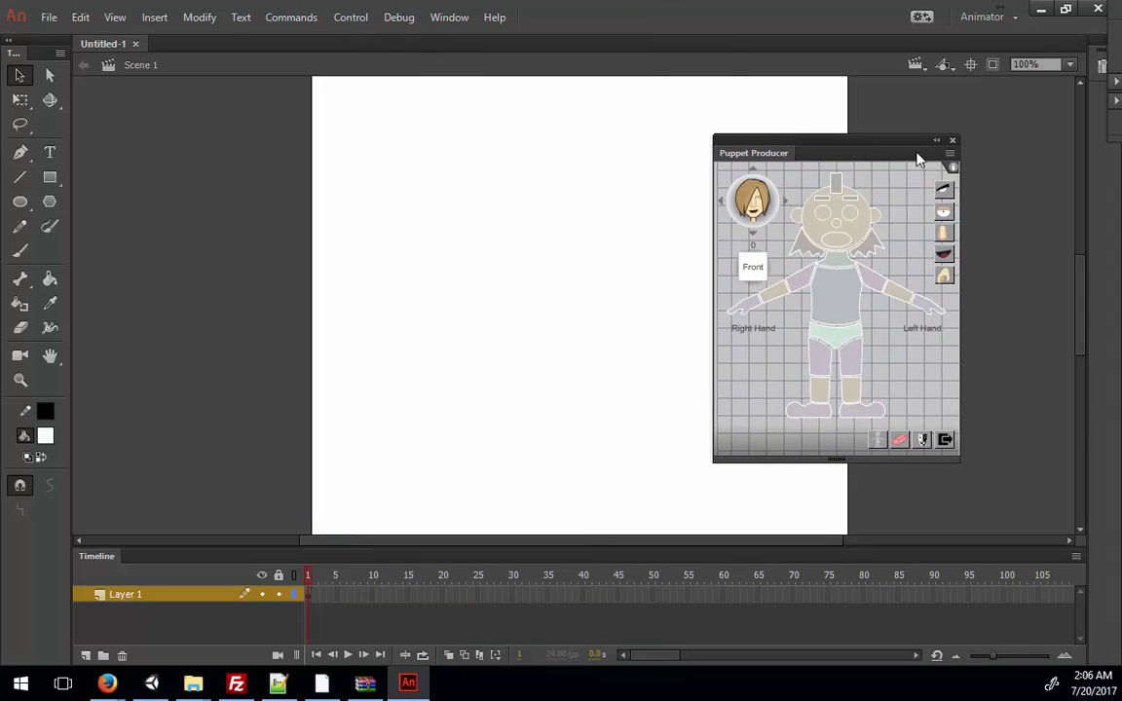
Close and reopen the Puppet Producer extension panel, and place it over the middle of the stage
click(952, 143)
click(449, 16)
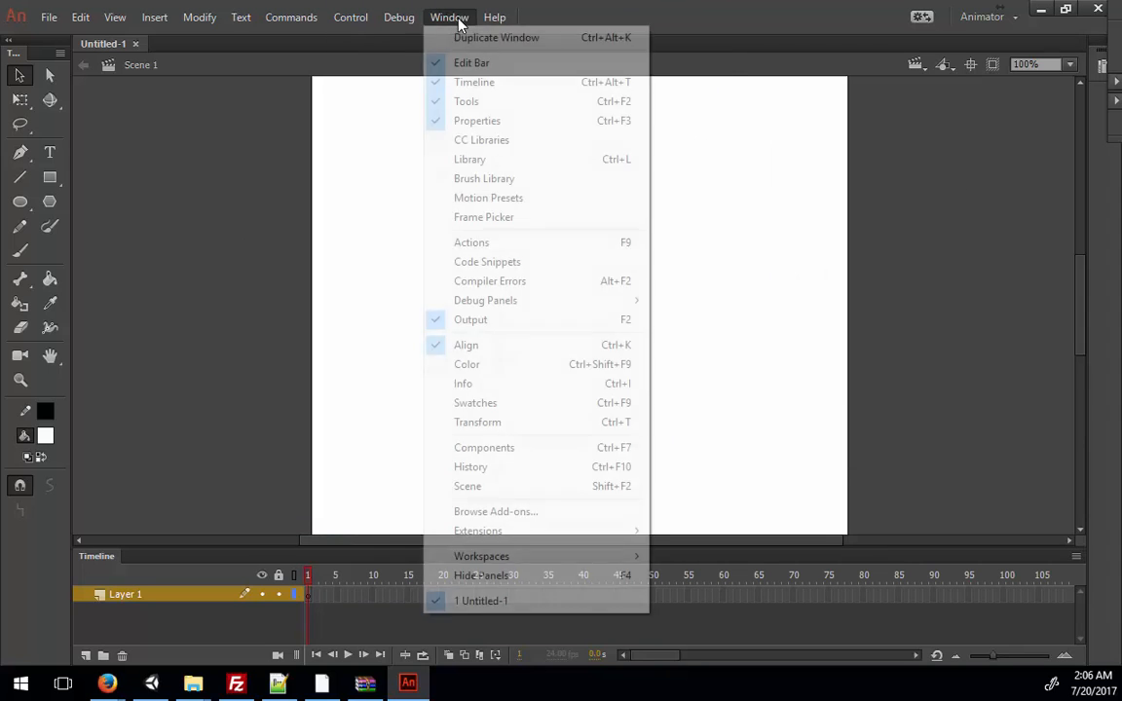
mouse_move(487, 532)
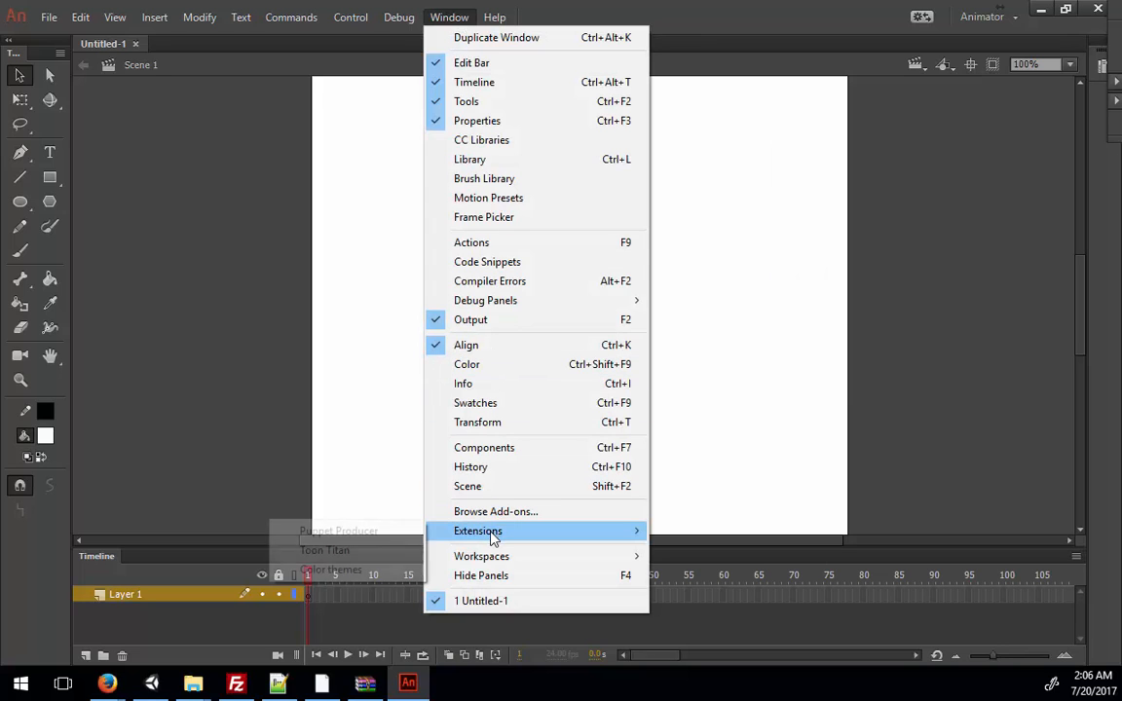
click(341, 532)
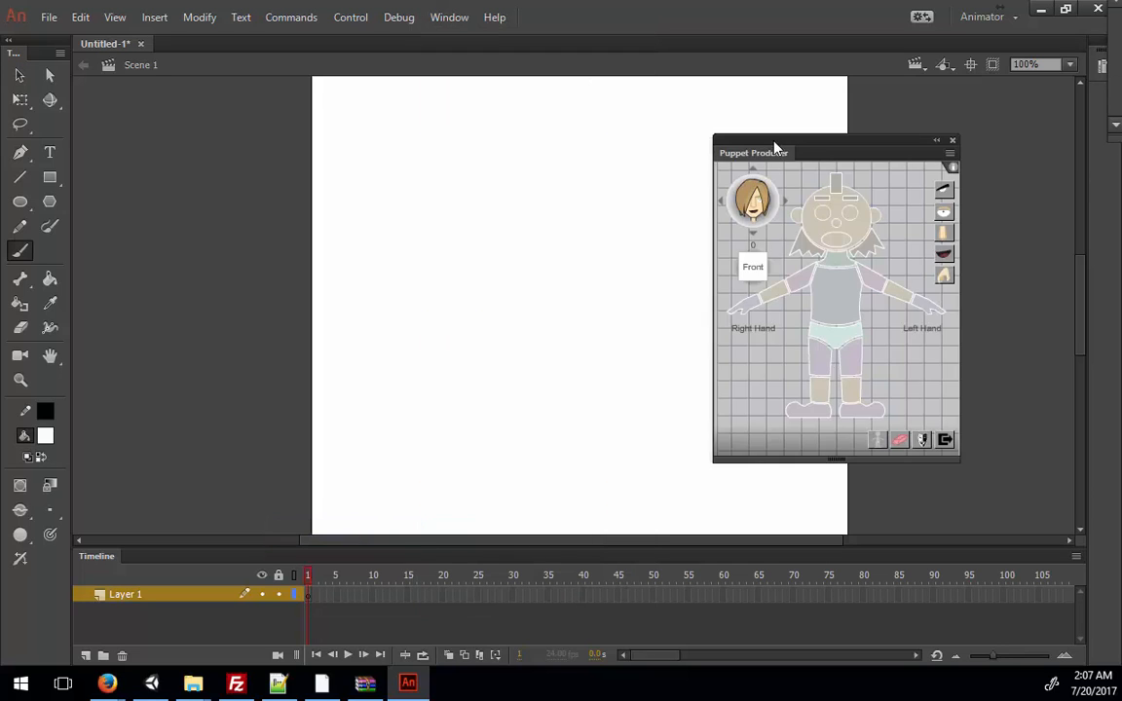
mouse_move(771, 149)
mouse_down()
mouse_move(476, 152)
mouse_move(488, 156)
mouse_up()
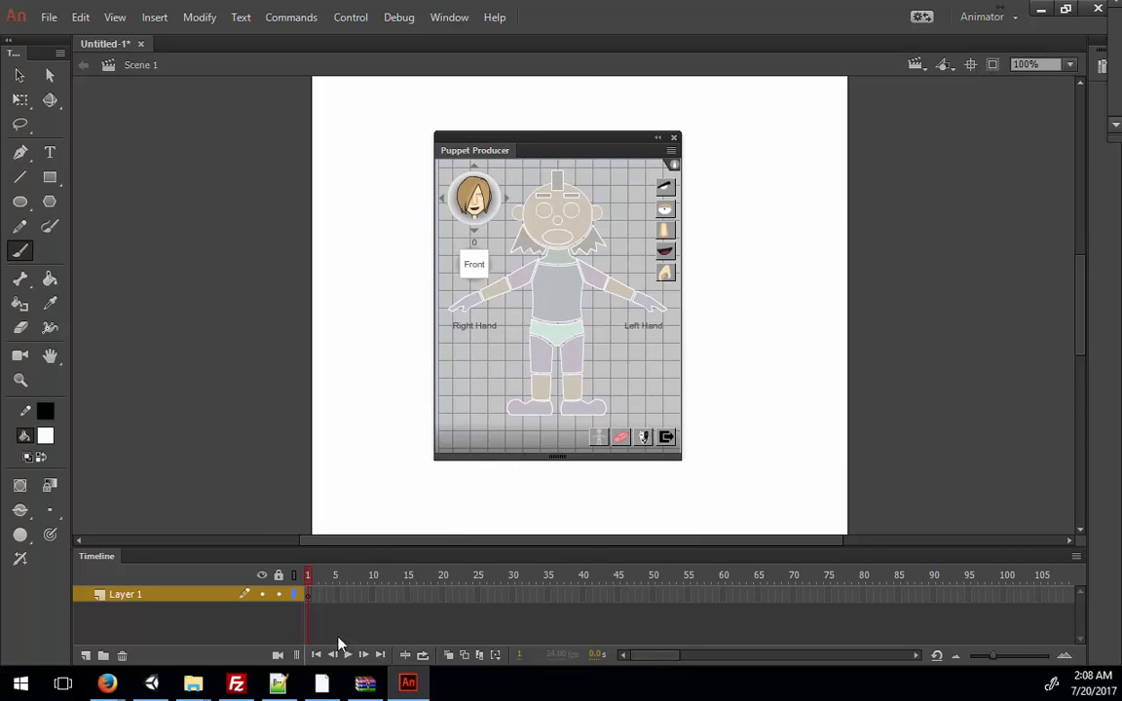
Quit Animate without saving the changes to Untitled-1
click(1097, 8)
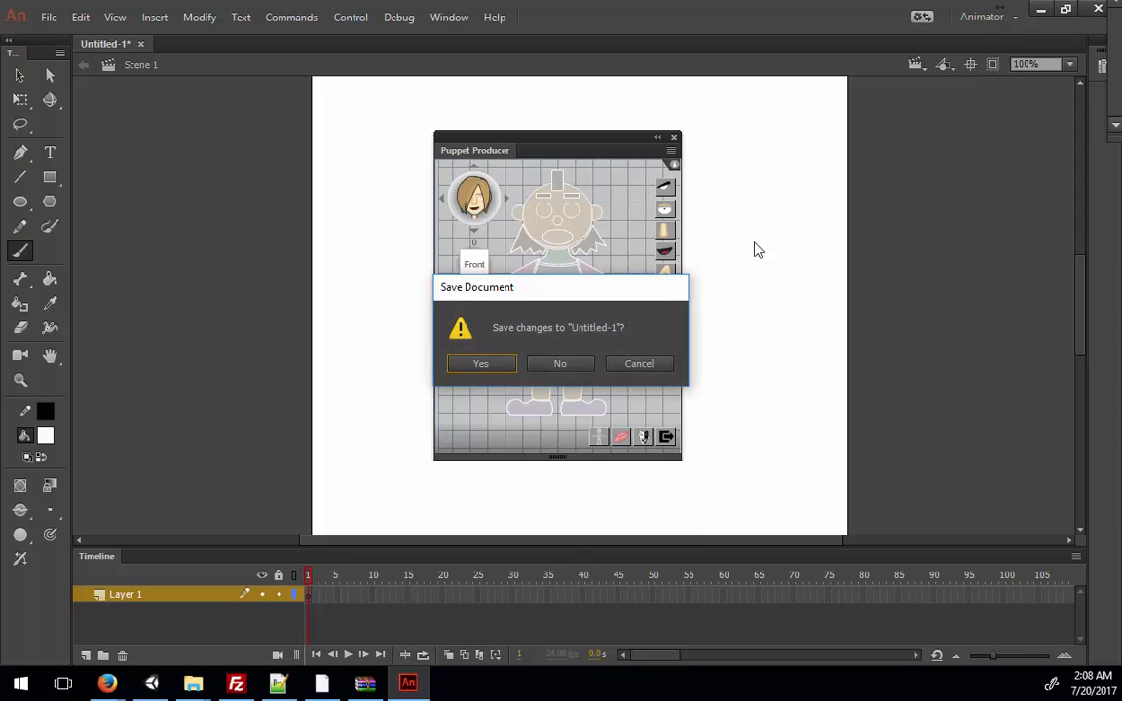
click(560, 364)
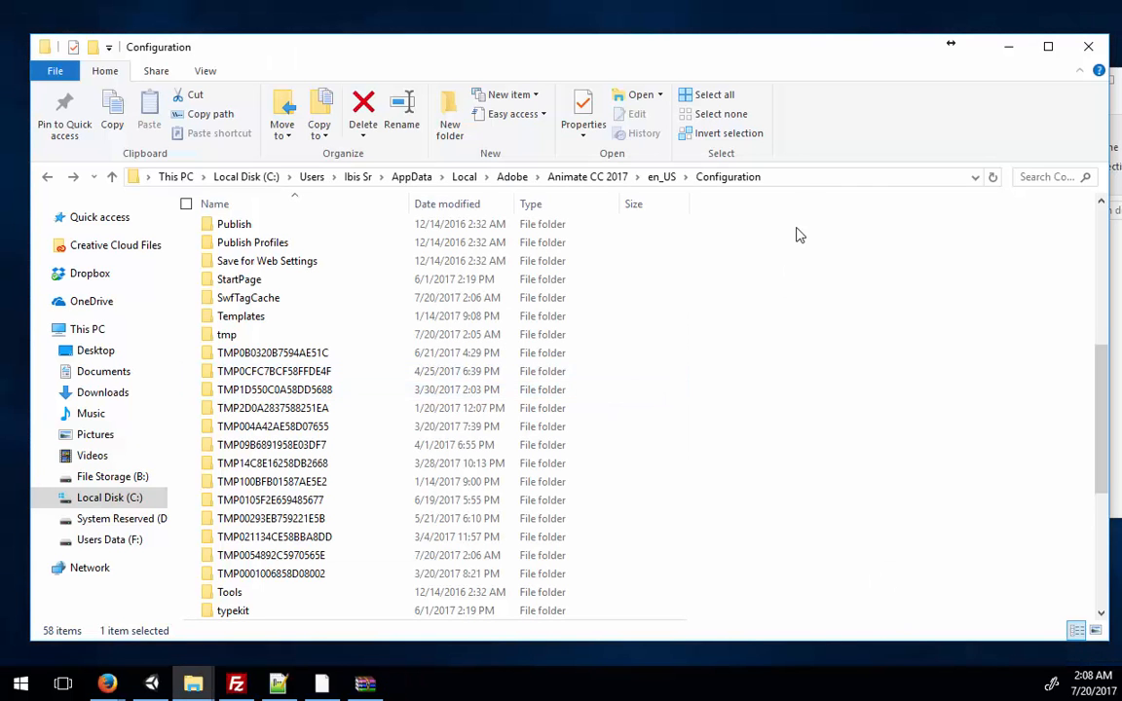
Shorten the Configuration window's path to end at AppData\Local\Adobe and go to that folder
click(794, 179)
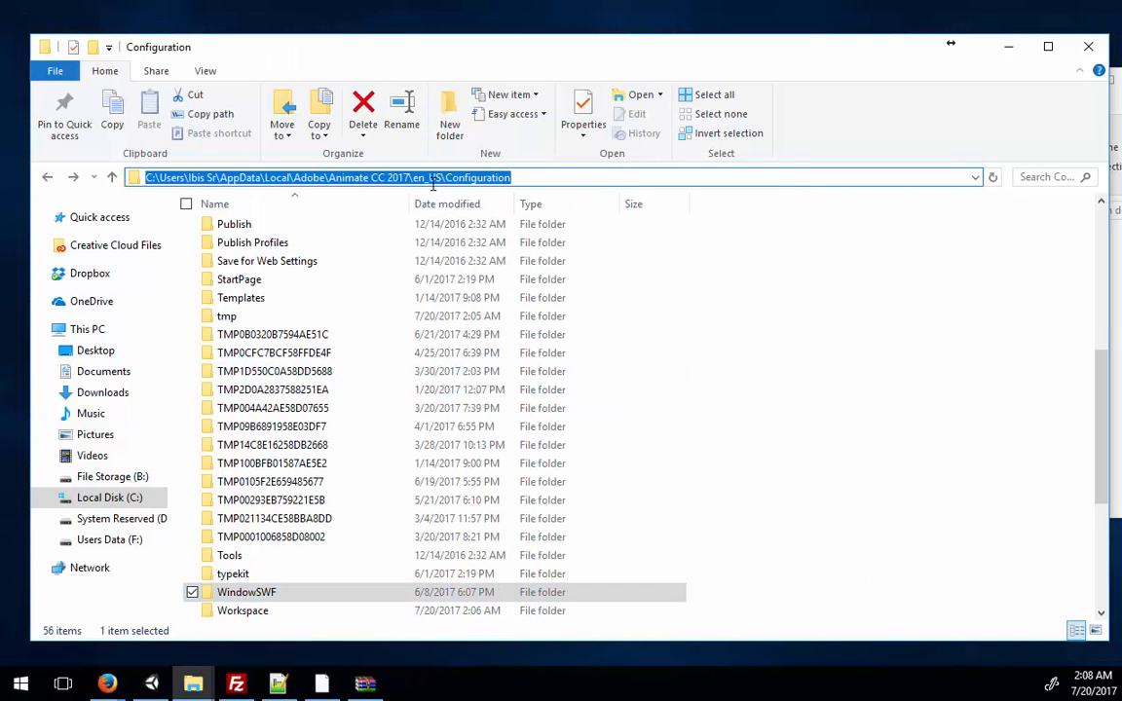
click(332, 177)
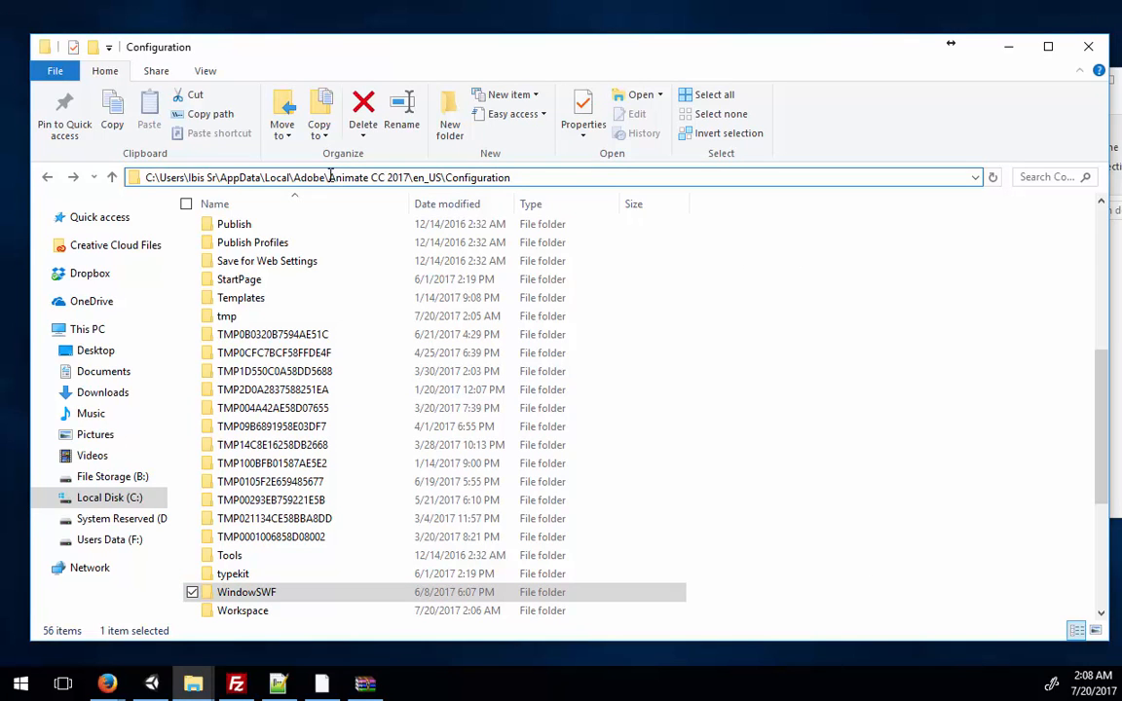
drag(329, 177, 603, 176)
key(BackSpace)
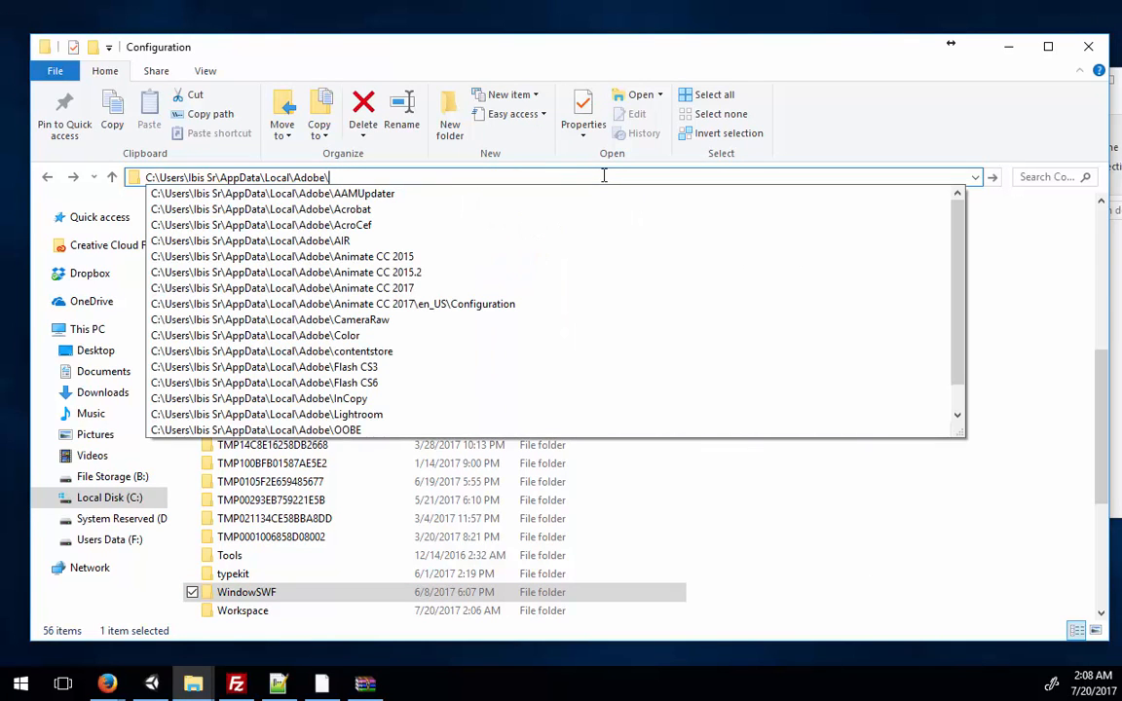
key(Return)
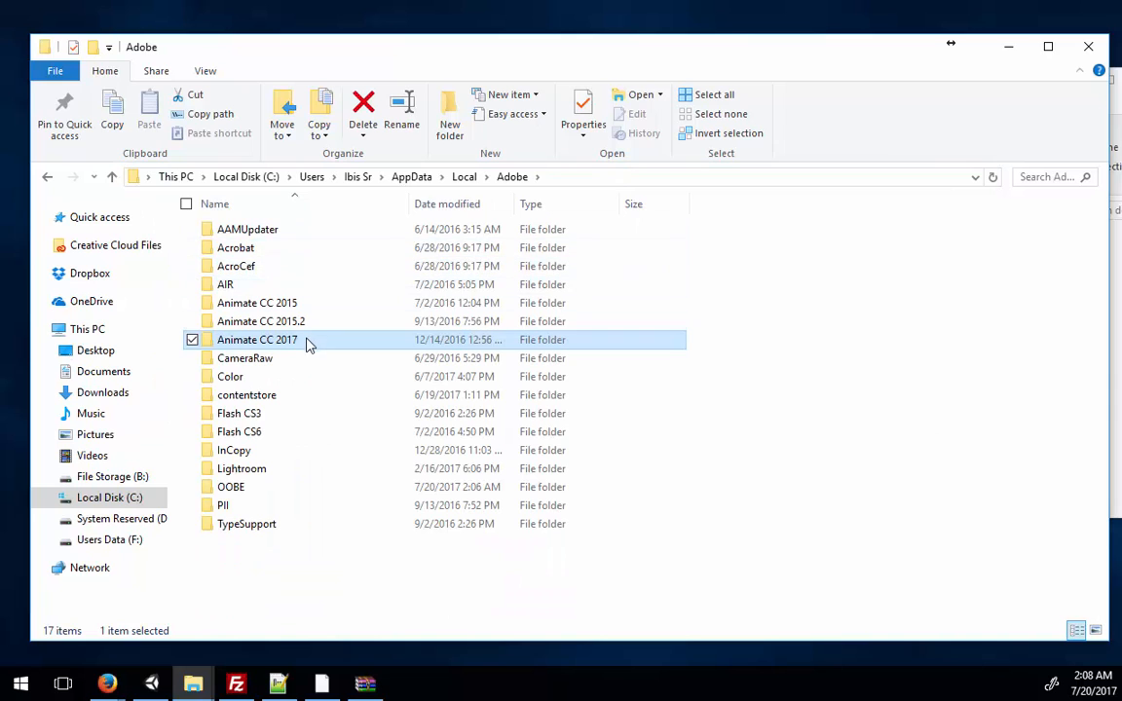
Open the Configuration folder under Flash CS3\en and look through its contents, including the WindowSWF folder entry
double_click(212, 419)
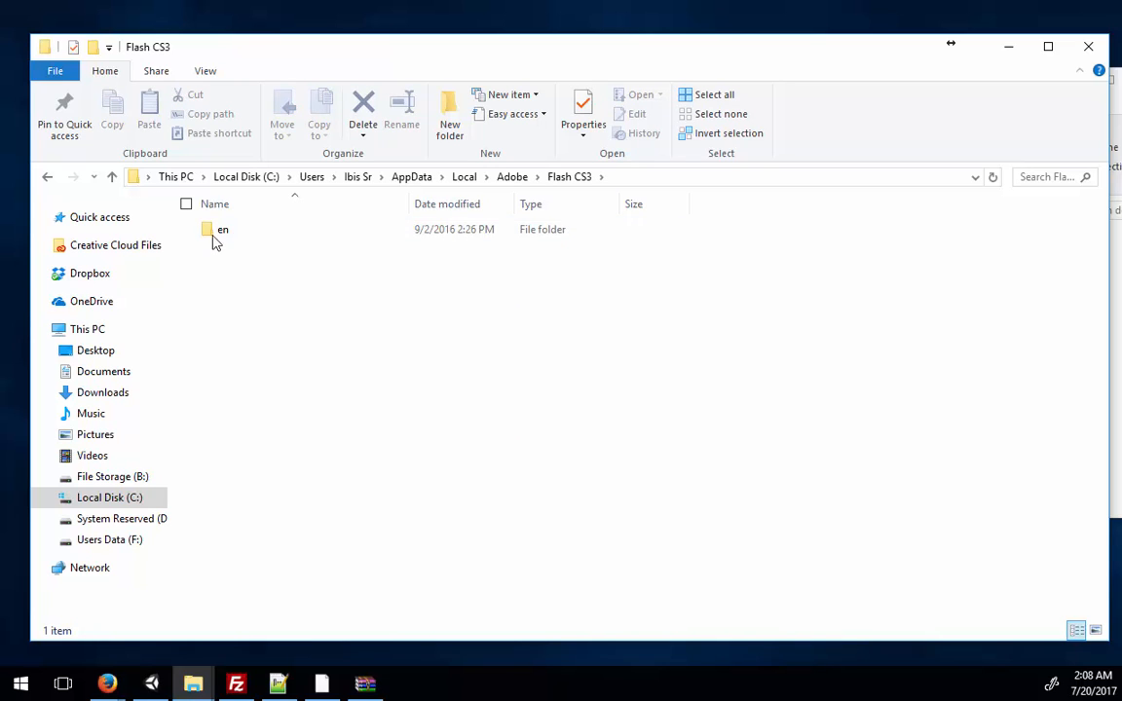
double_click(210, 234)
double_click(208, 235)
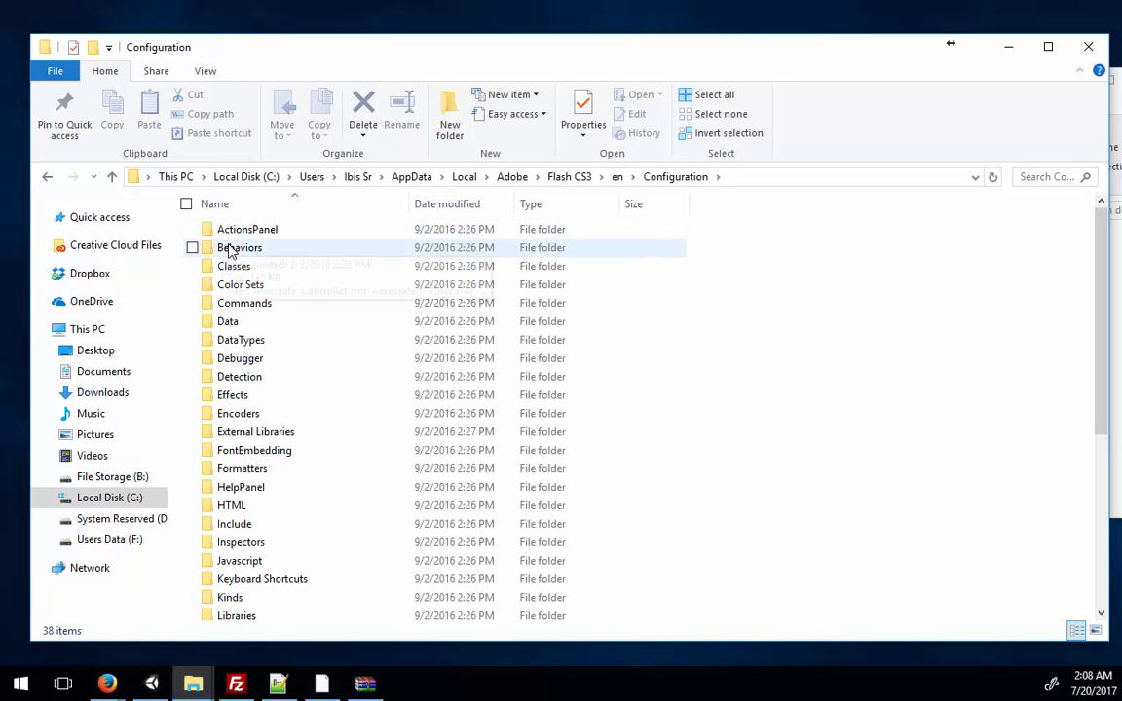
scroll(280, 401, down, 2)
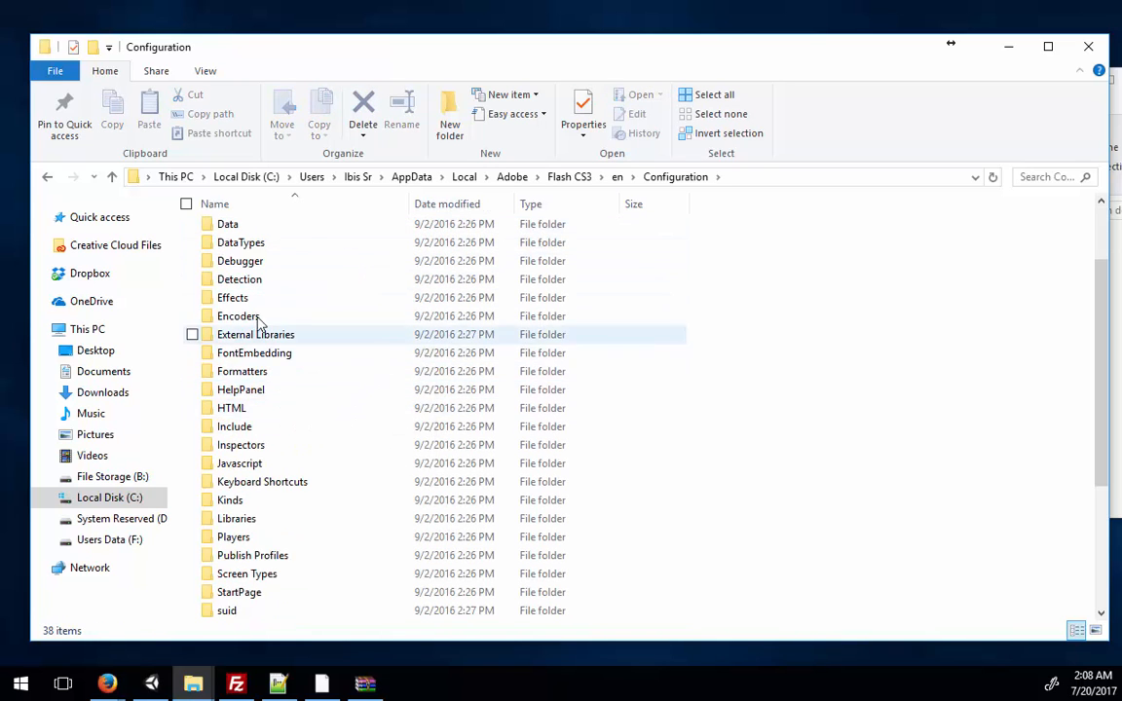
scroll(258, 316, down, 3)
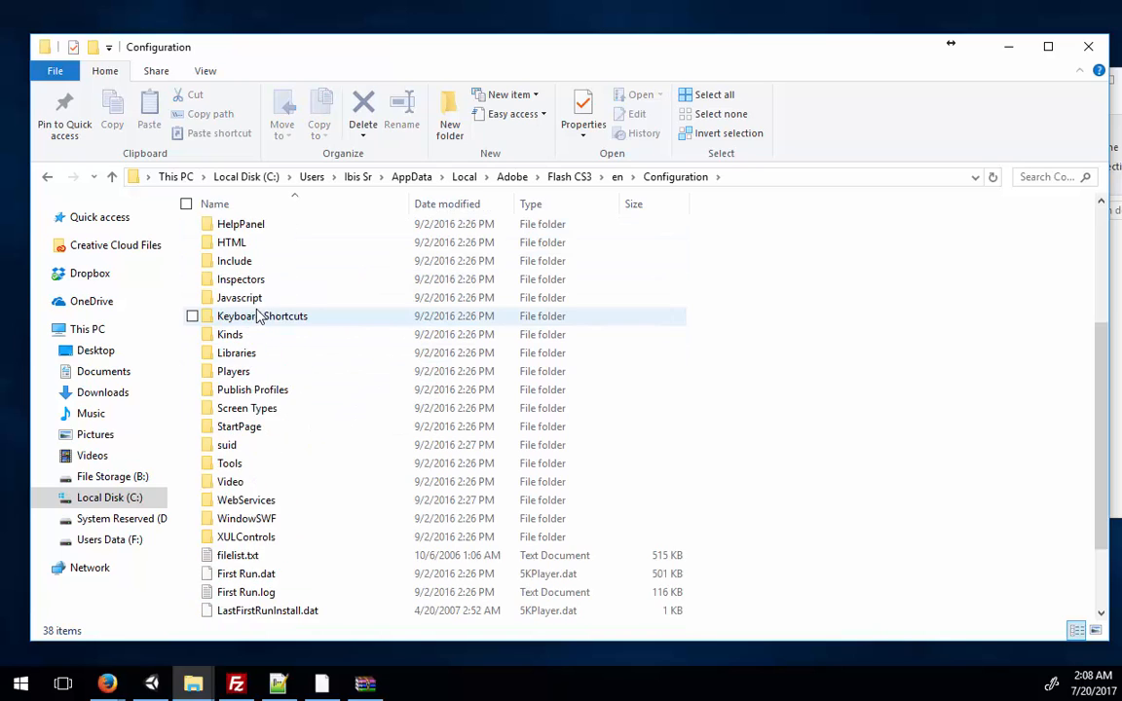
click(261, 518)
scroll(309, 464, up, 2)
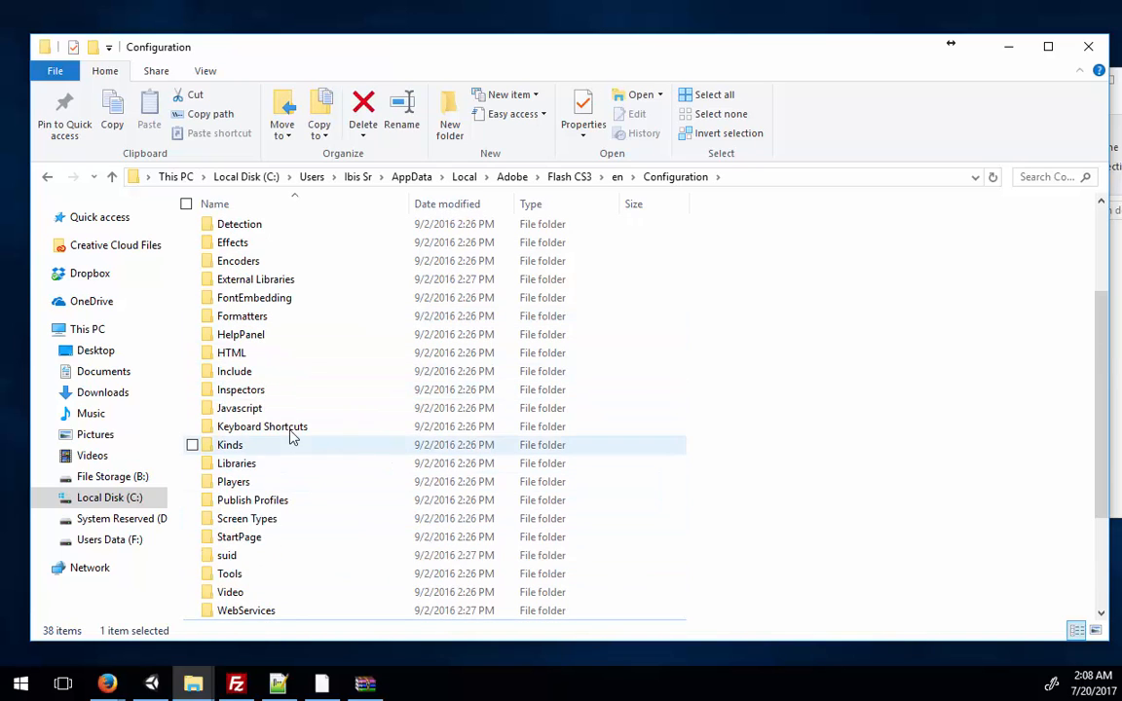
scroll(290, 435, up, 3)
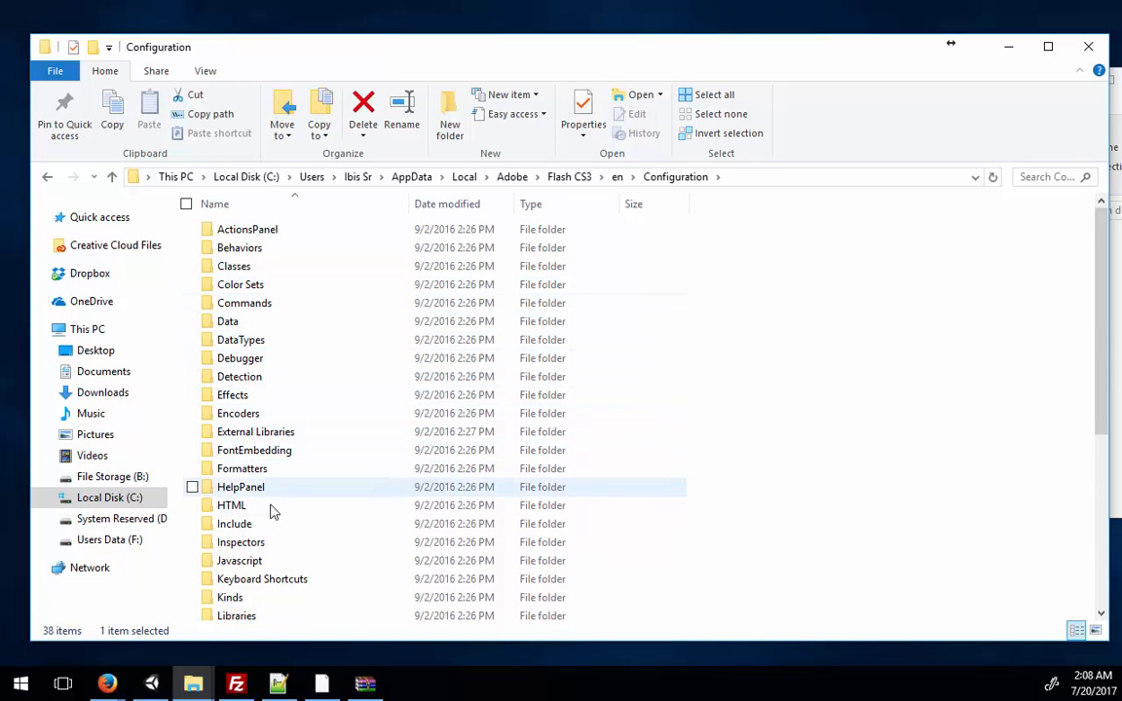
Copy the Components and WindowSWF folders from demo into the Flash CS3 Configuration folder, and bring its window back into full view
drag(821, 59, 397, 59)
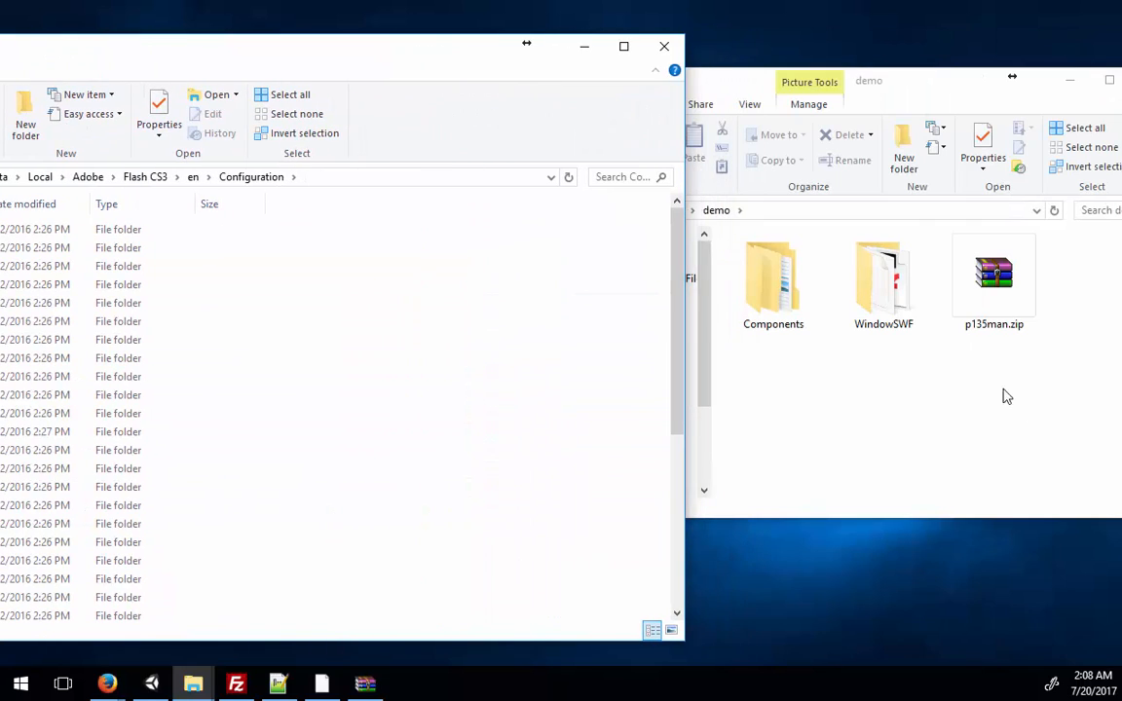
drag(959, 452, 551, 603)
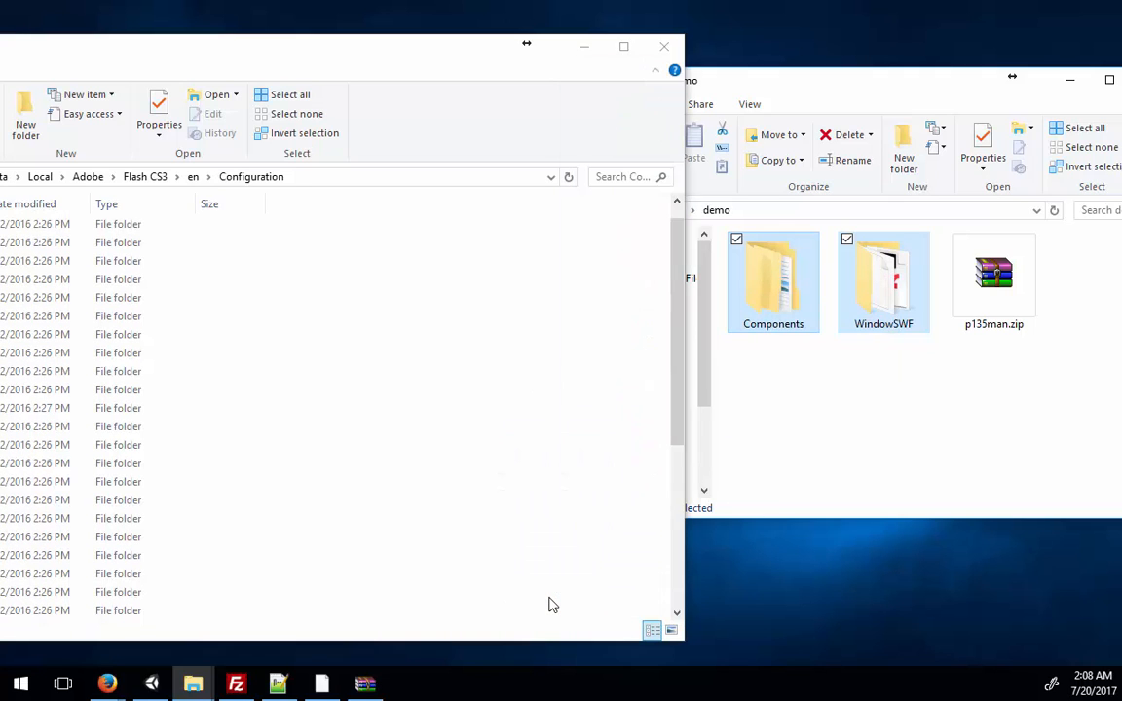
drag(390, 54, 793, 56)
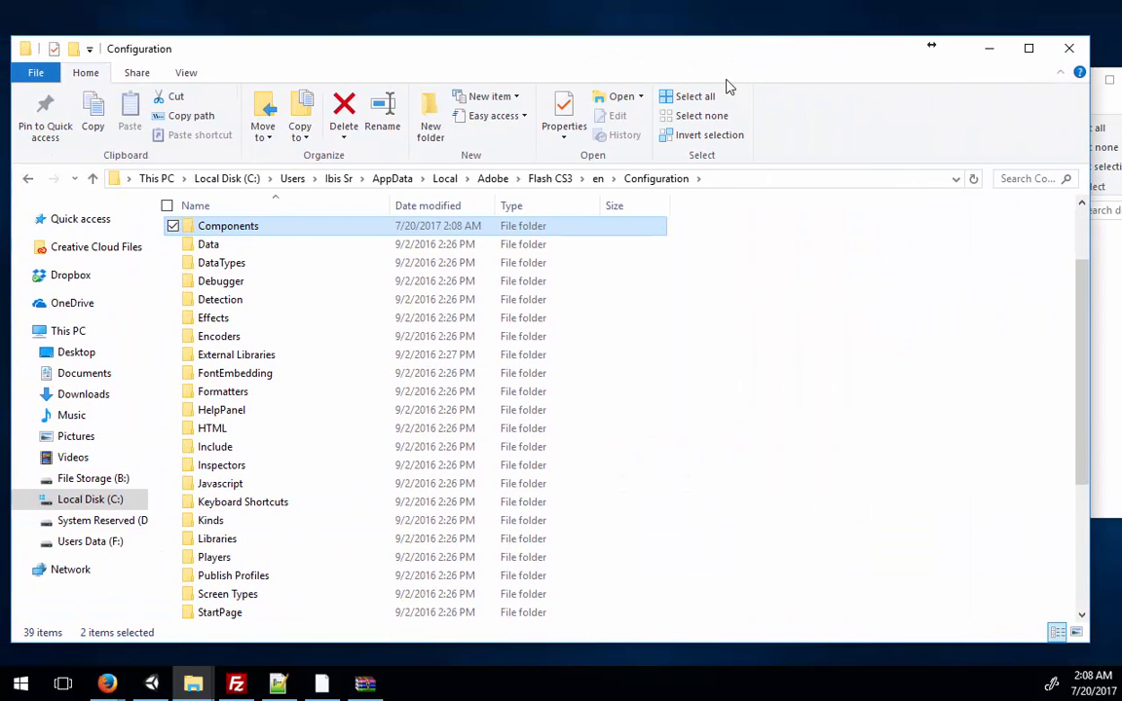
Open the WindowSWF folder in the Flash CS3 Configuration folder to check its files, and return to the Adobe folder
scroll(682, 472, down, 3)
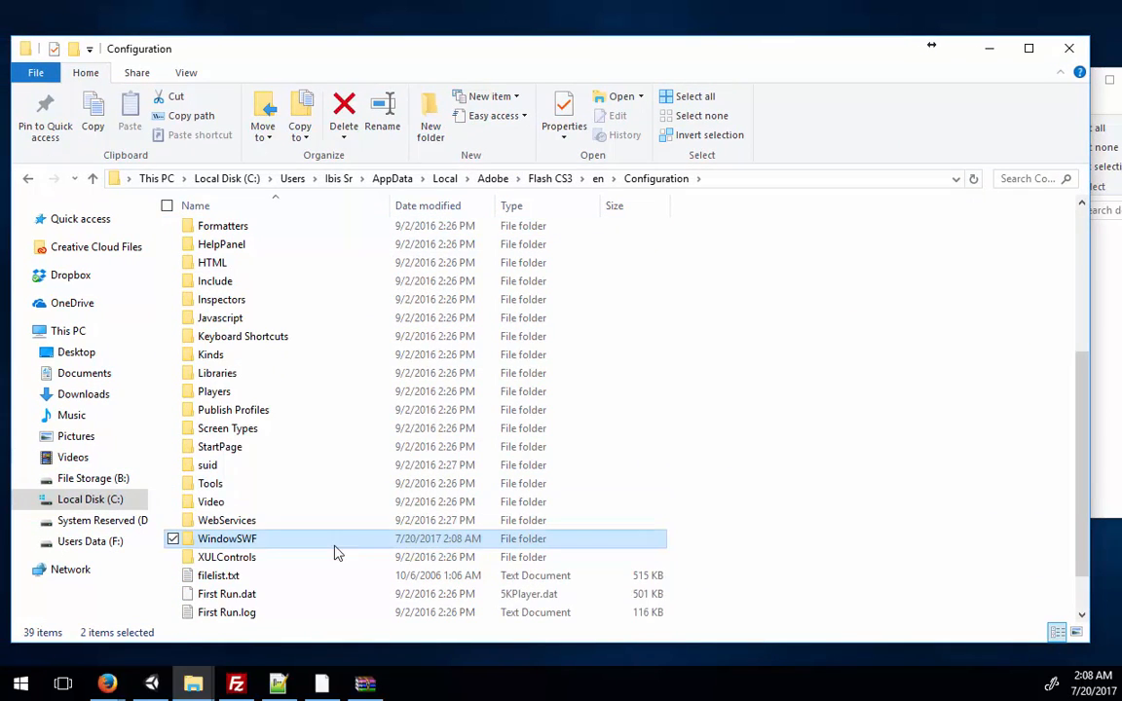
double_click(198, 541)
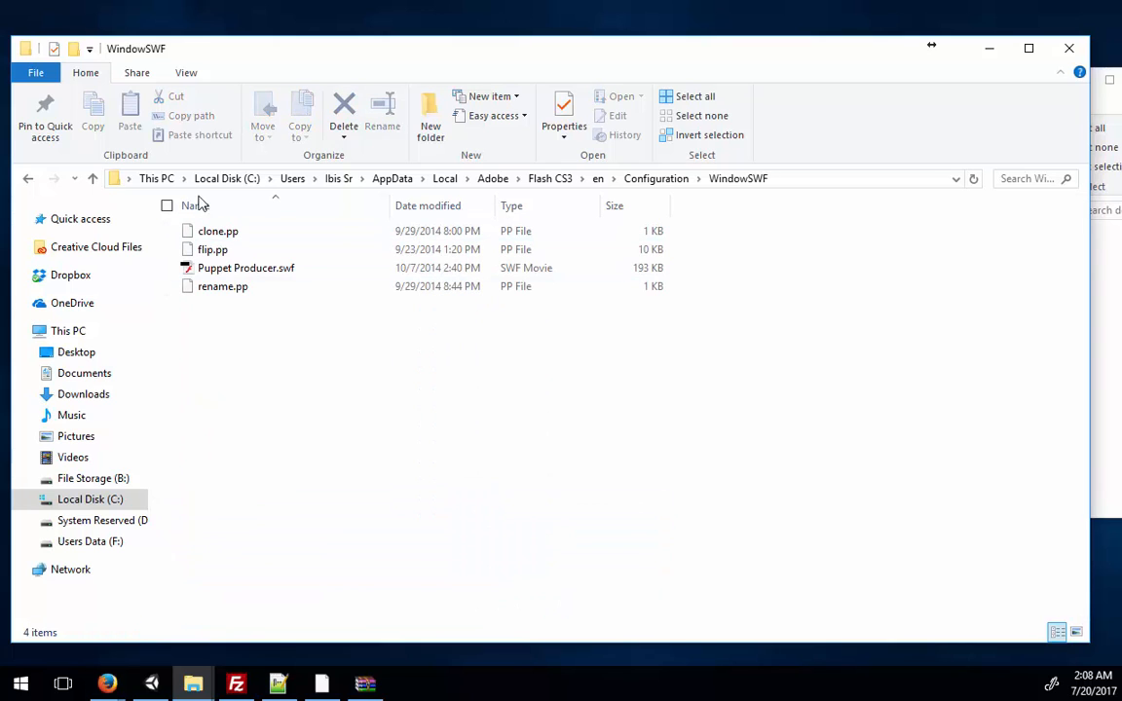
click(495, 179)
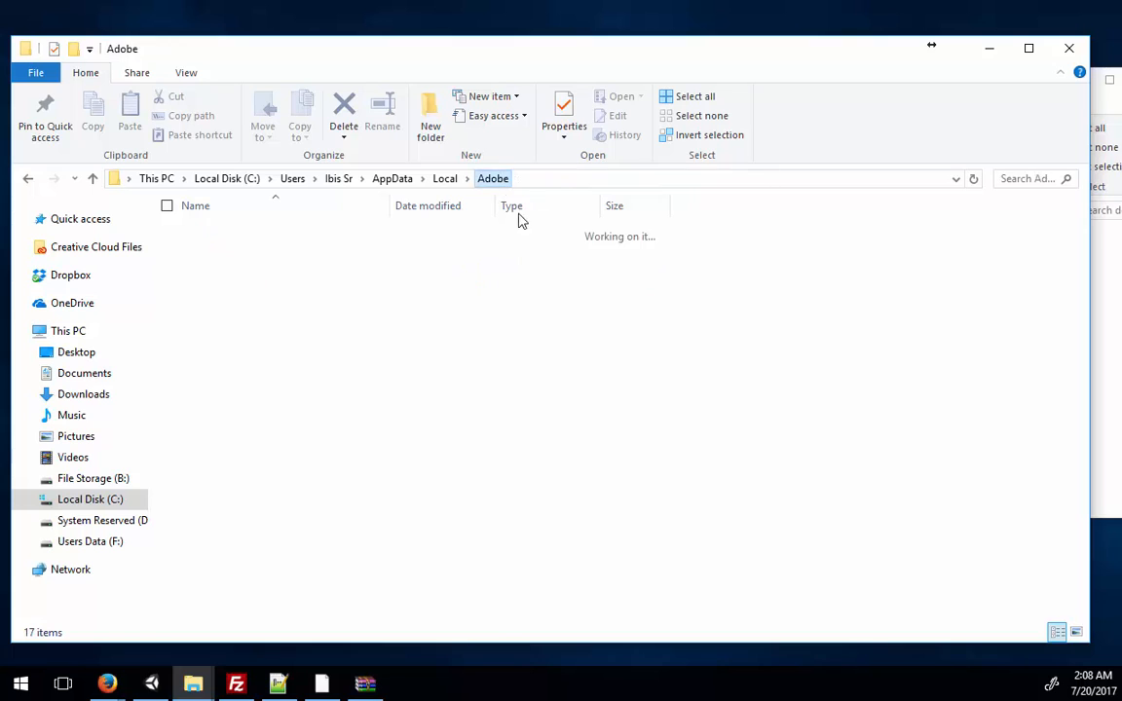
Open the Configuration folder under Flash CS6\en_US
click(193, 437)
double_click(193, 437)
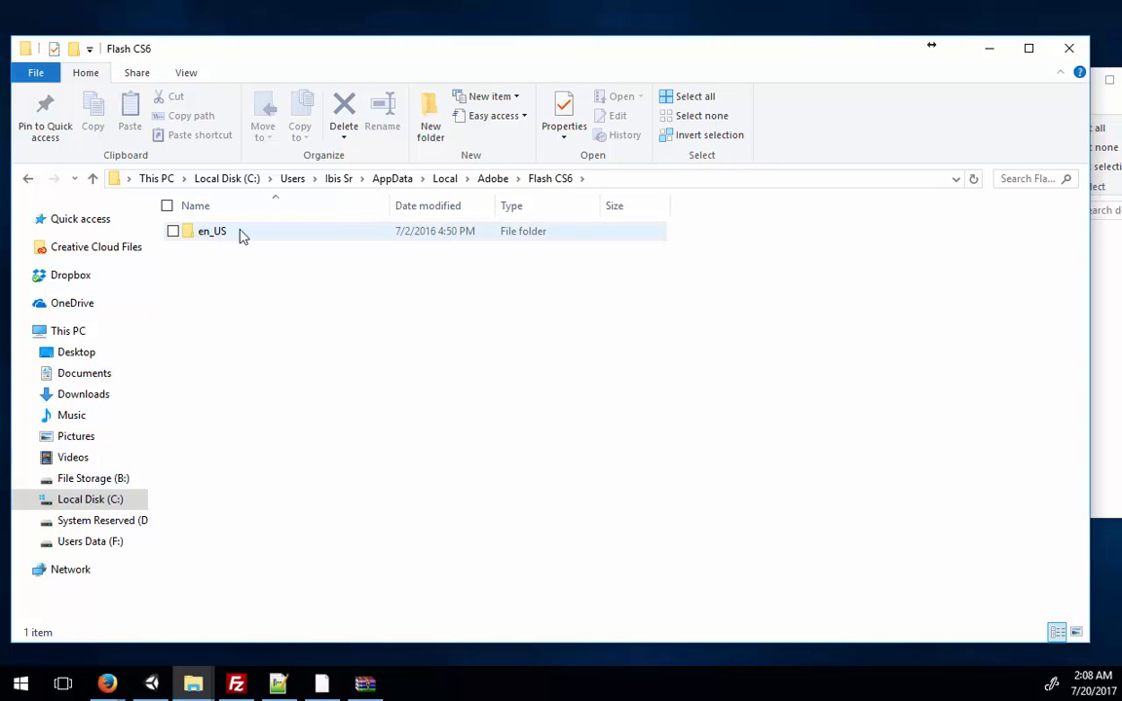
double_click(189, 235)
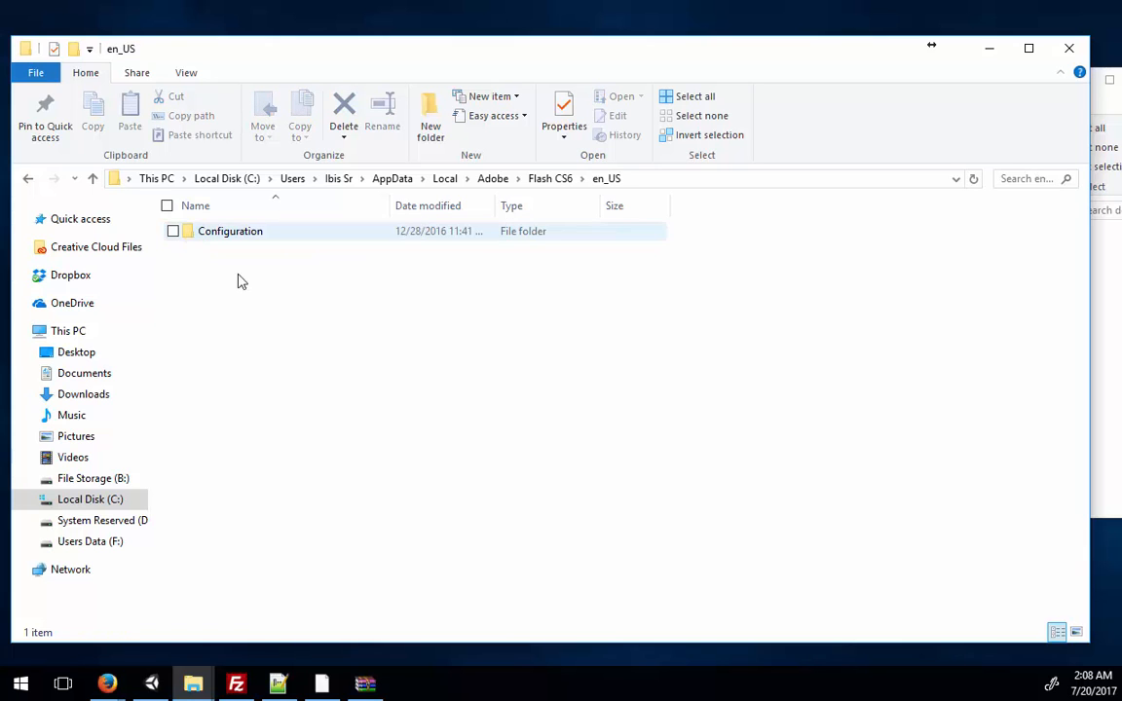
double_click(191, 236)
Copy the Components and WindowSWF folders from demo into the Flash CS6 Configuration folder, replacing files with the same names
click(1105, 383)
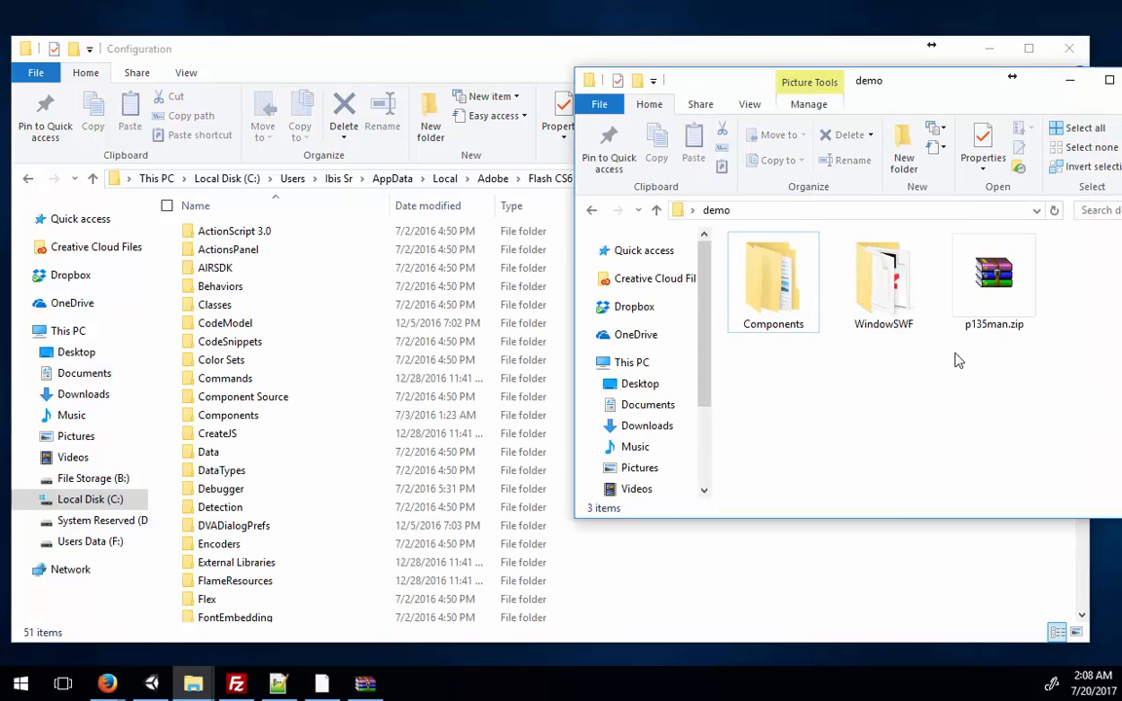
drag(823, 329, 752, 278)
drag(477, 49, 240, 15)
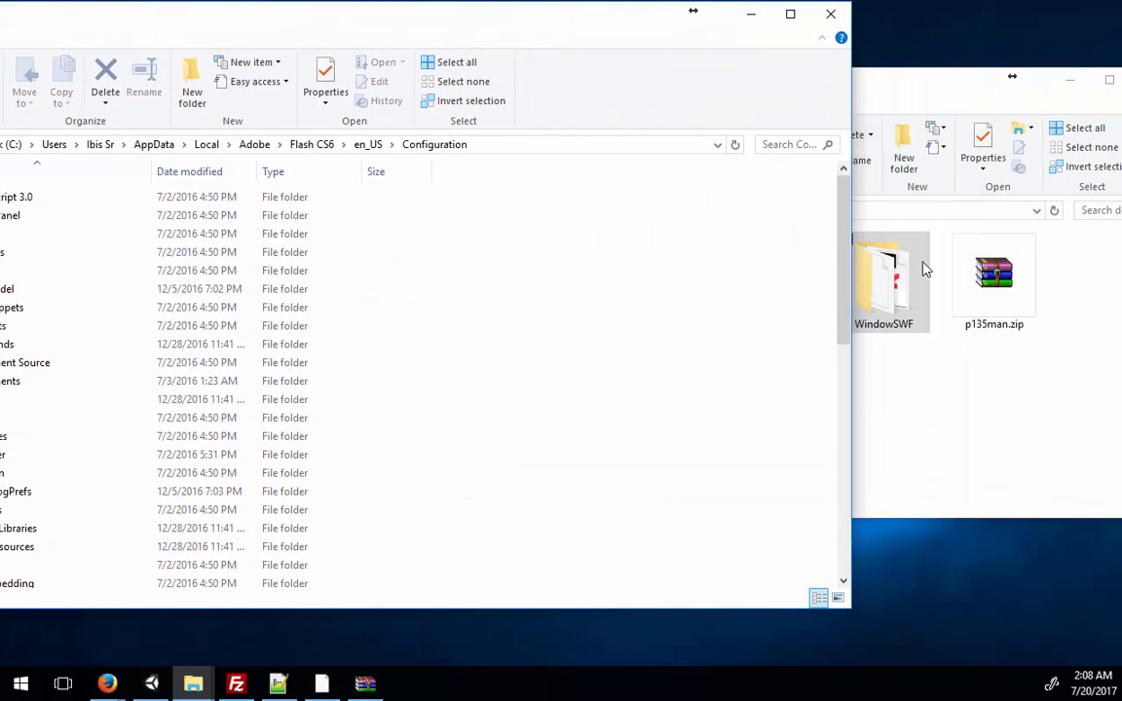
drag(909, 312, 603, 443)
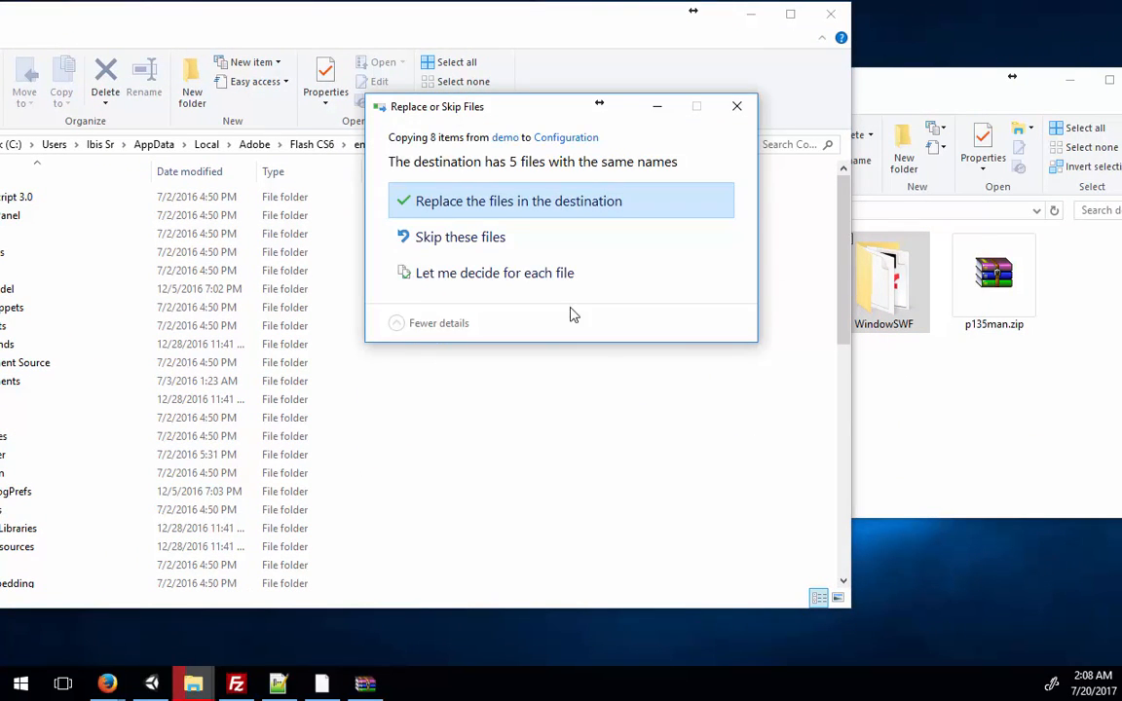
click(492, 214)
drag(521, 21, 776, 41)
Look through the Flash CS6 Configuration folder for the copied folders and go back up to the Adobe folder
scroll(810, 378, up, 1)
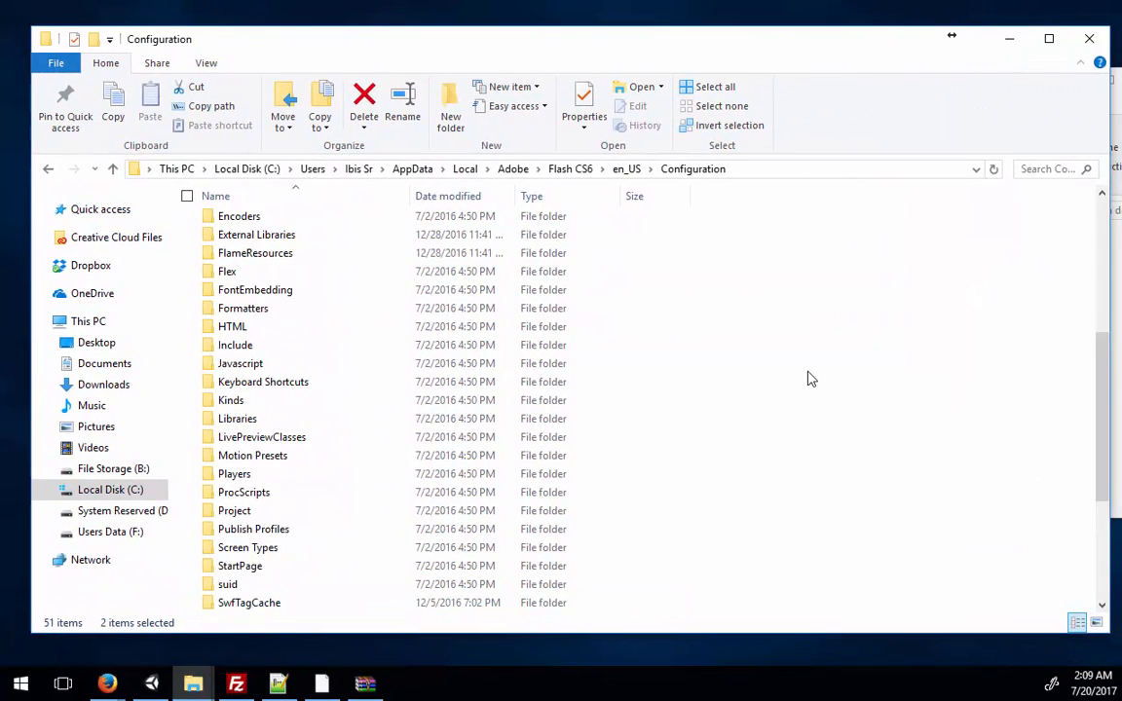
scroll(810, 378, up, 5)
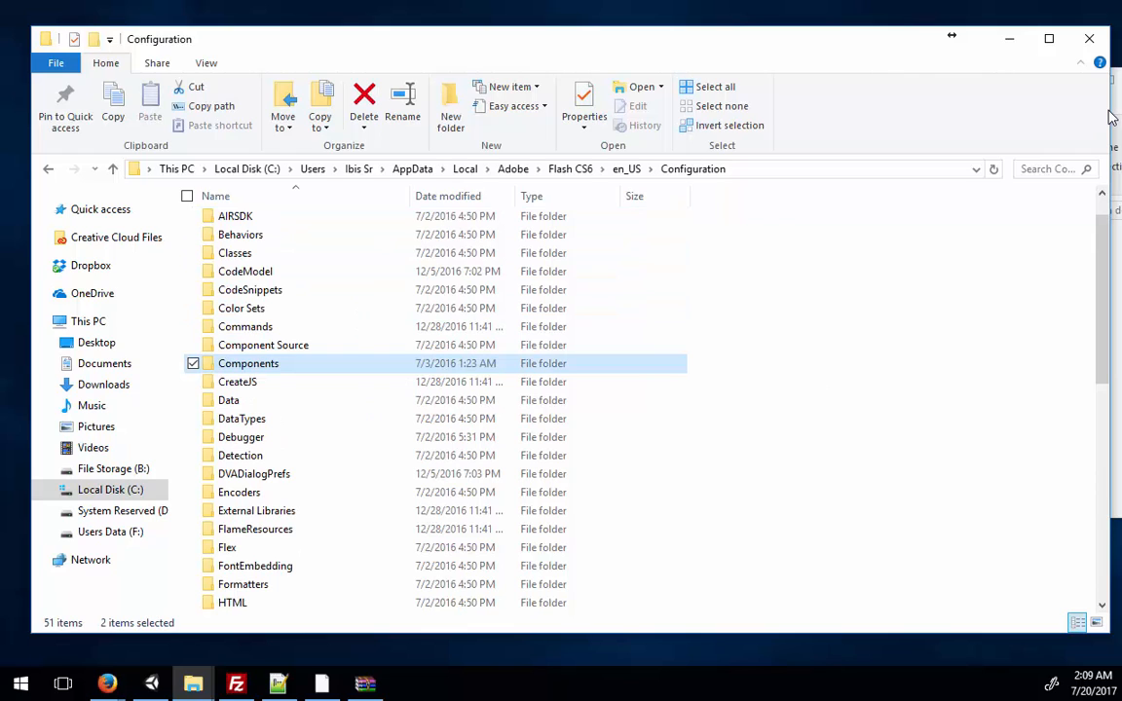
click(114, 169)
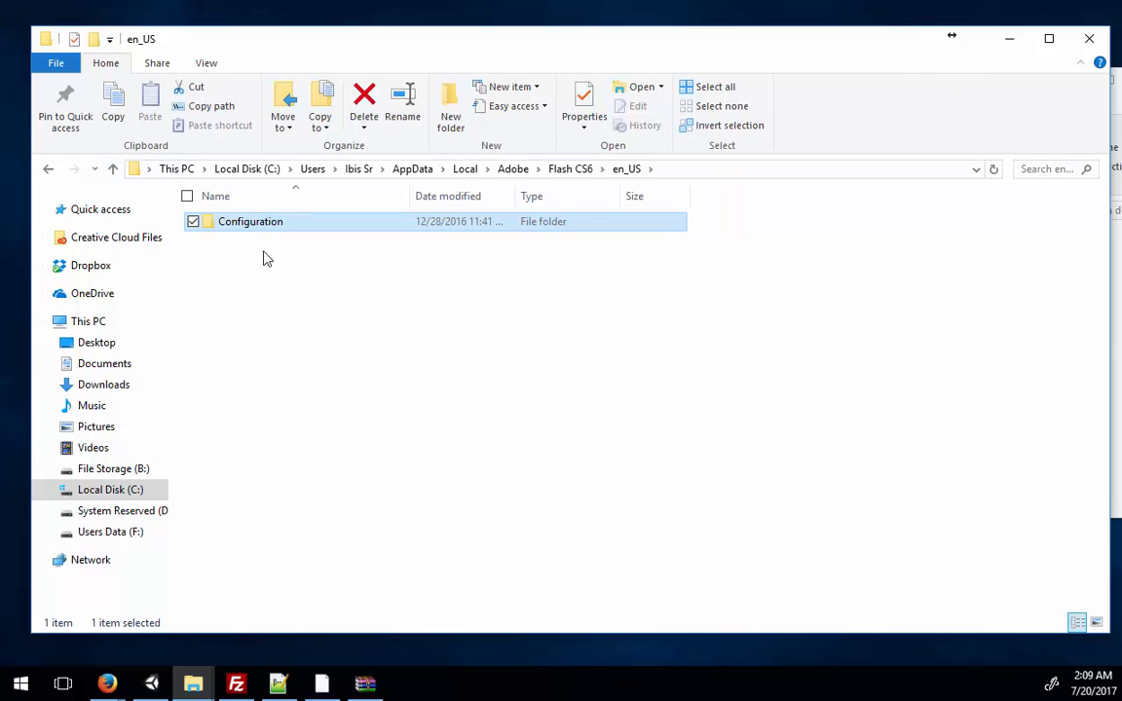
click(114, 170)
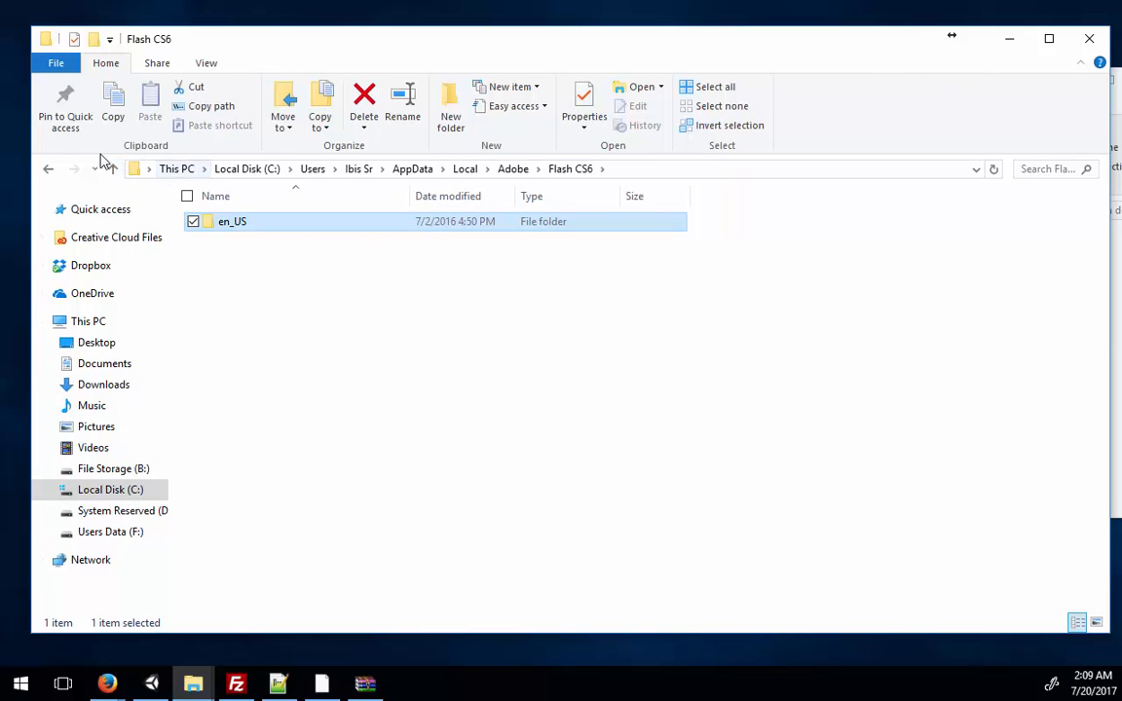
click(114, 170)
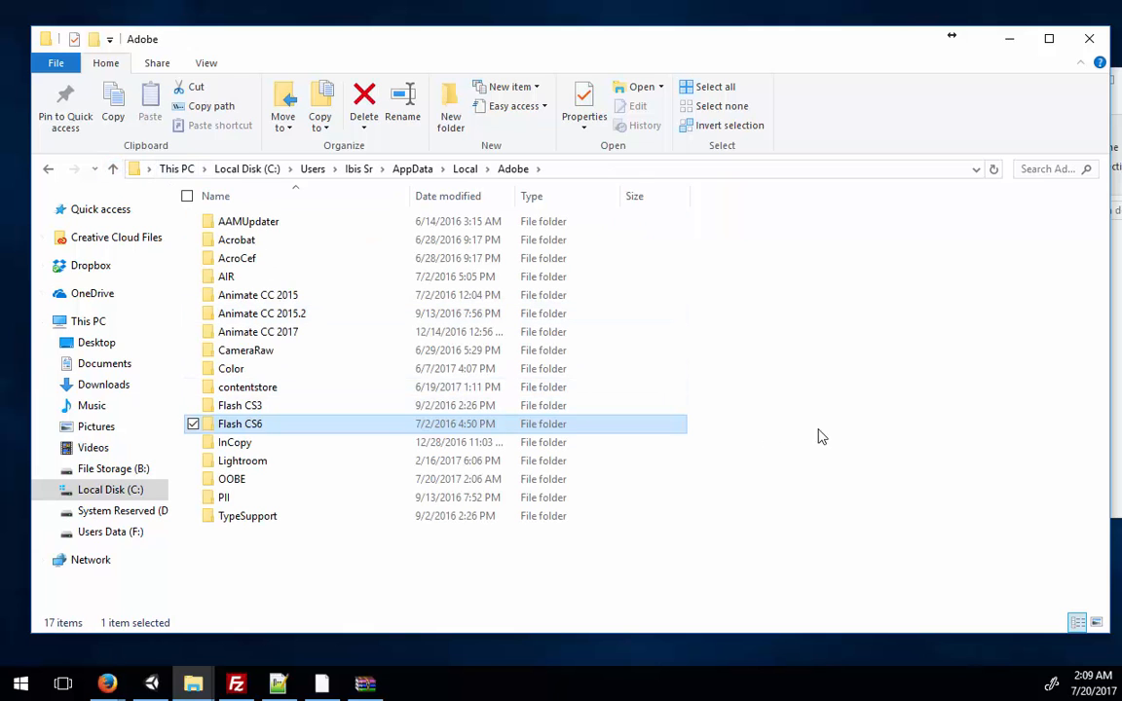
Close the Adobe folder window and bring the demo window back into full view
click(1090, 41)
drag(939, 100, 456, 92)
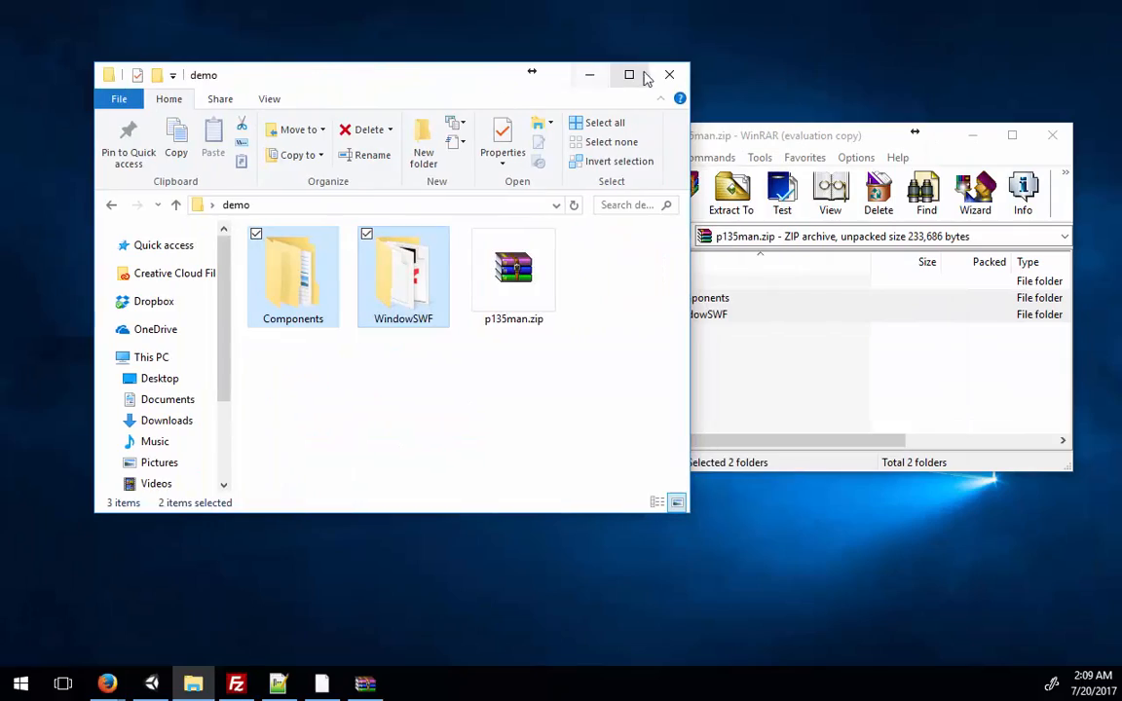